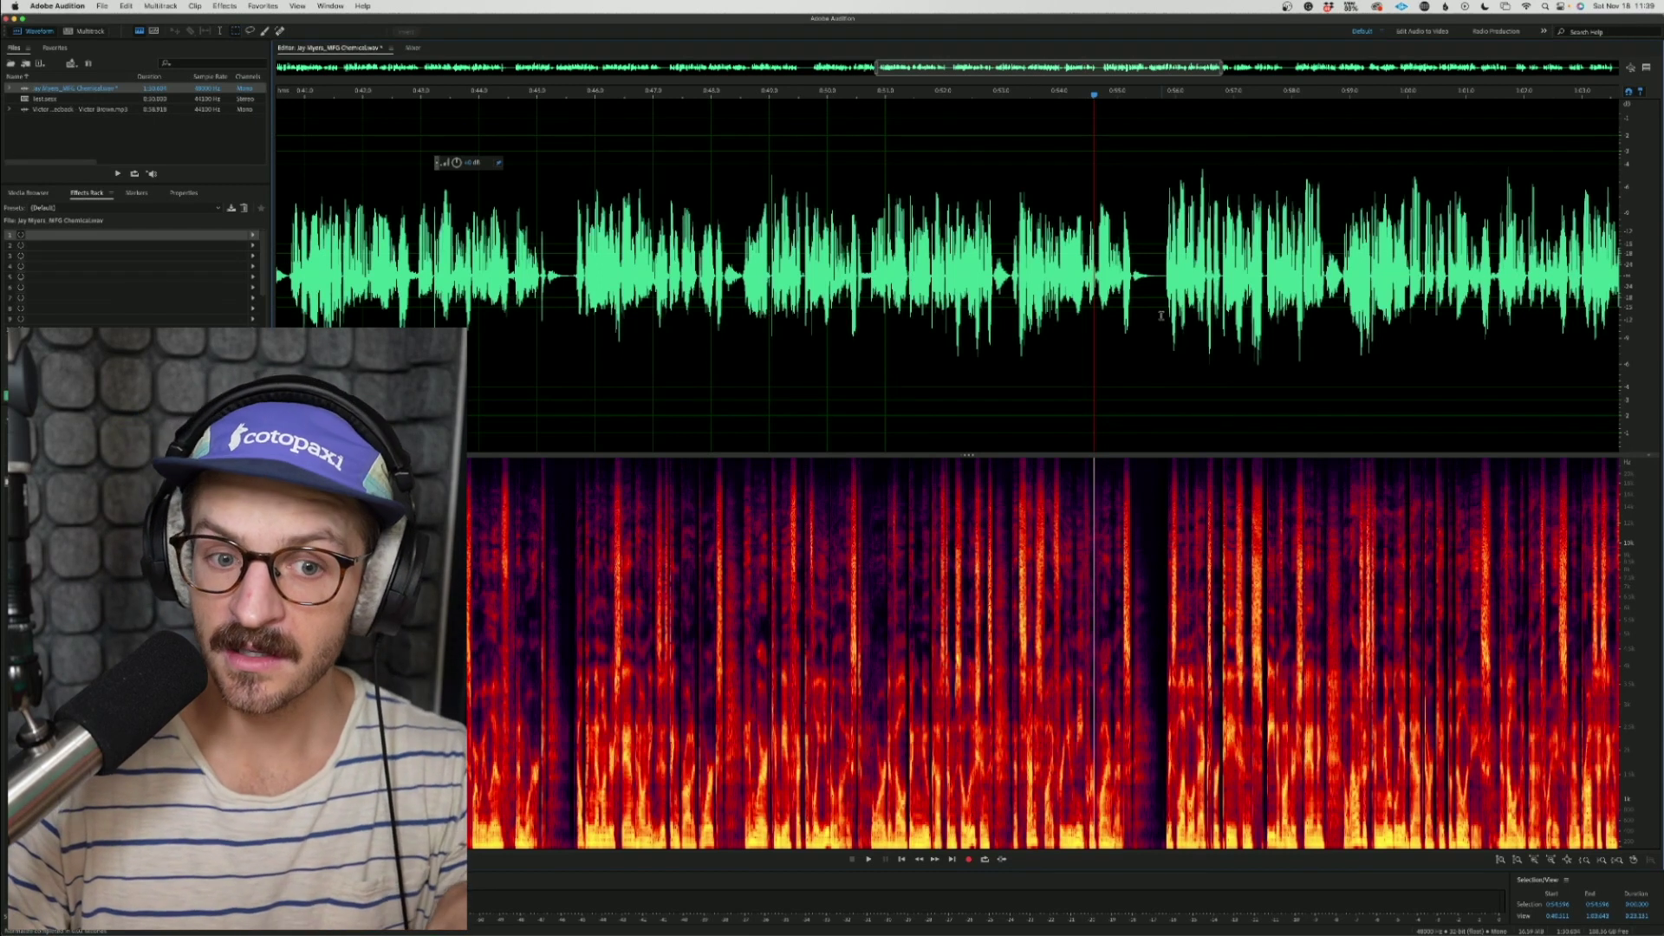
Step: Set the playhead to 0:52.000 and play back the passage around the pause
{"action": "left_click", "coordinate": [1139, 348]}
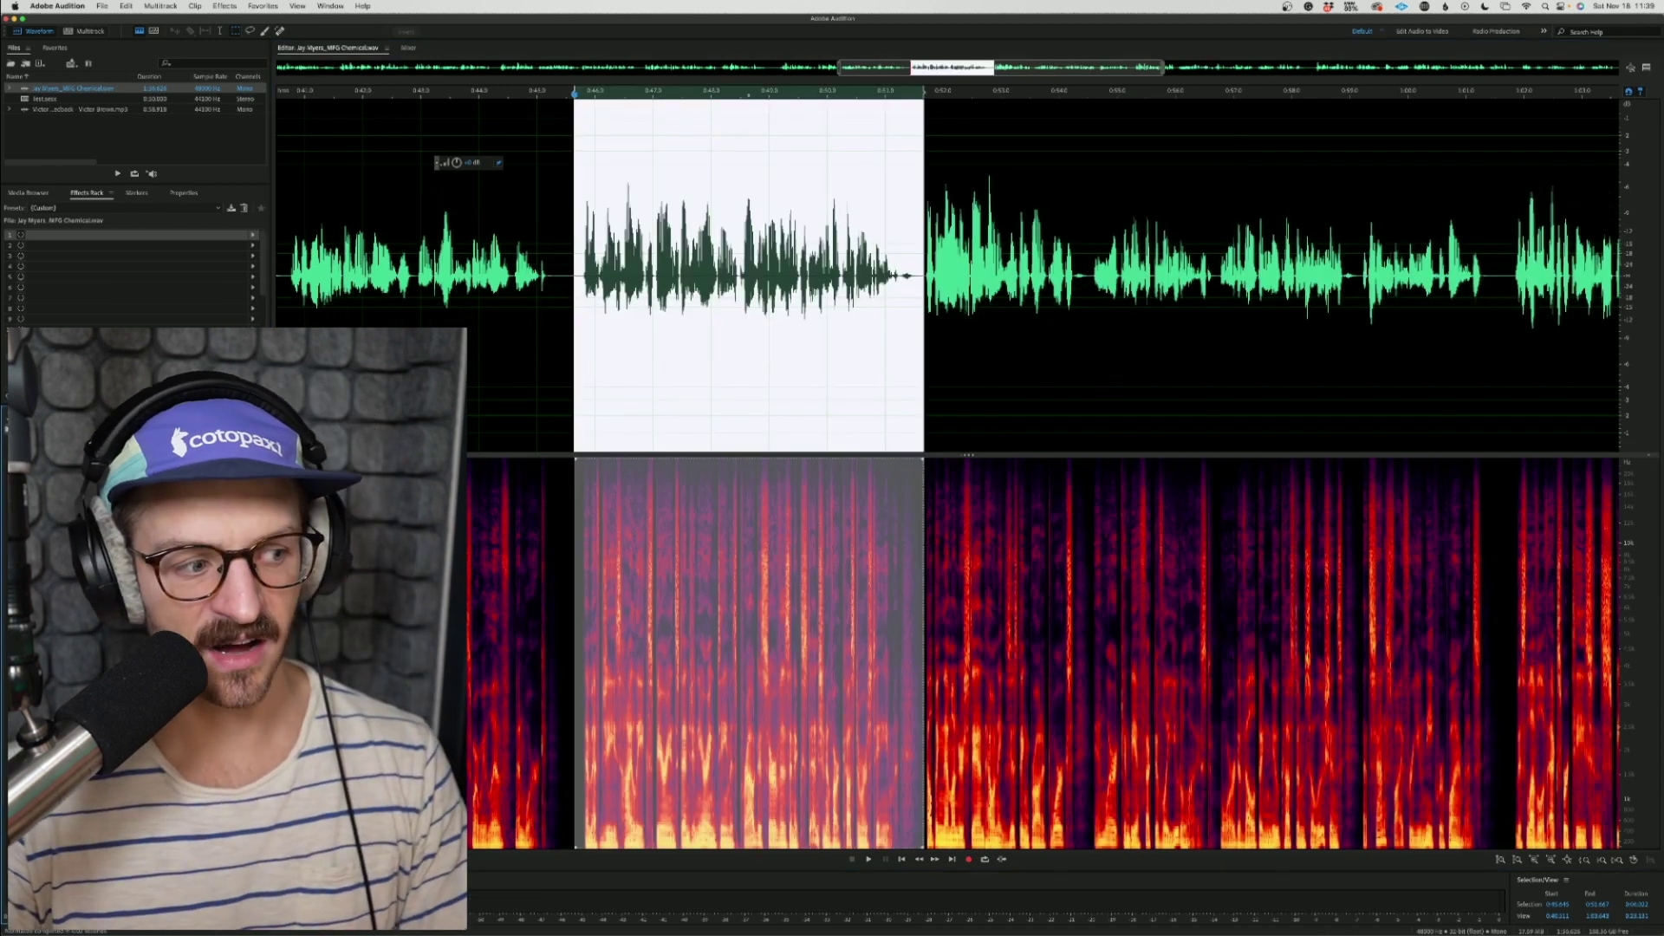
{"action": "left_click", "coordinate": [978, 267]}
{"action": "scroll", "coordinate": [898, 373], "scroll_direction": "down", "scroll_amount": 2}
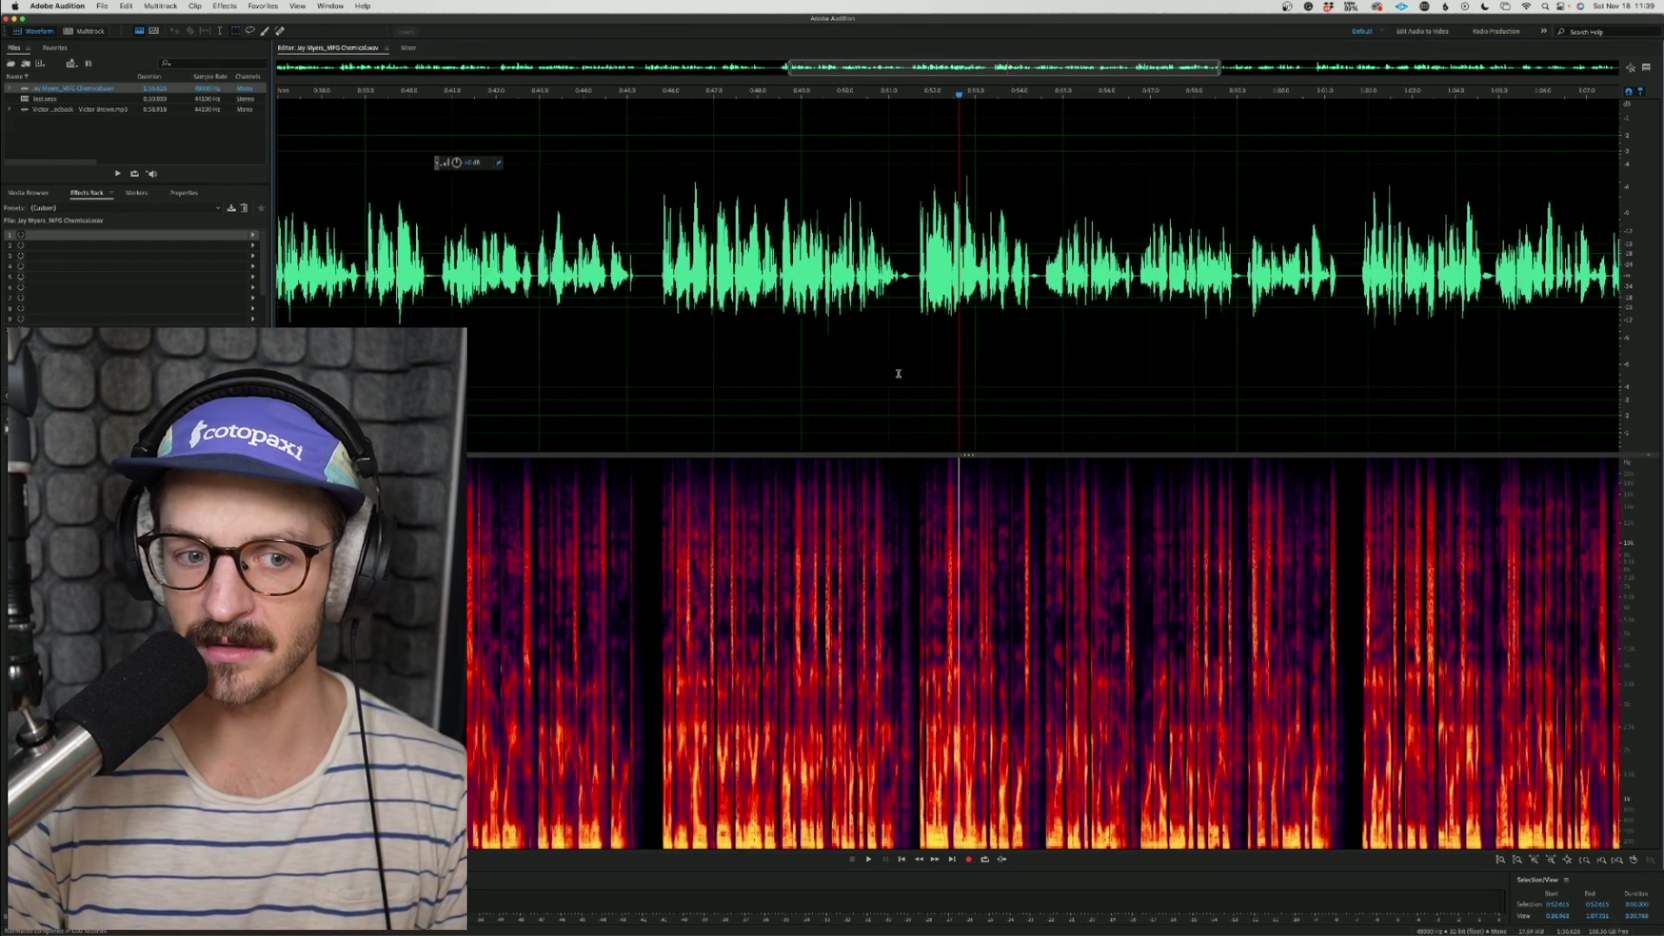
{"action": "left_click", "coordinate": [929, 331]}
{"action": "scroll", "coordinate": [893, 326], "scroll_direction": "up", "scroll_amount": 1}
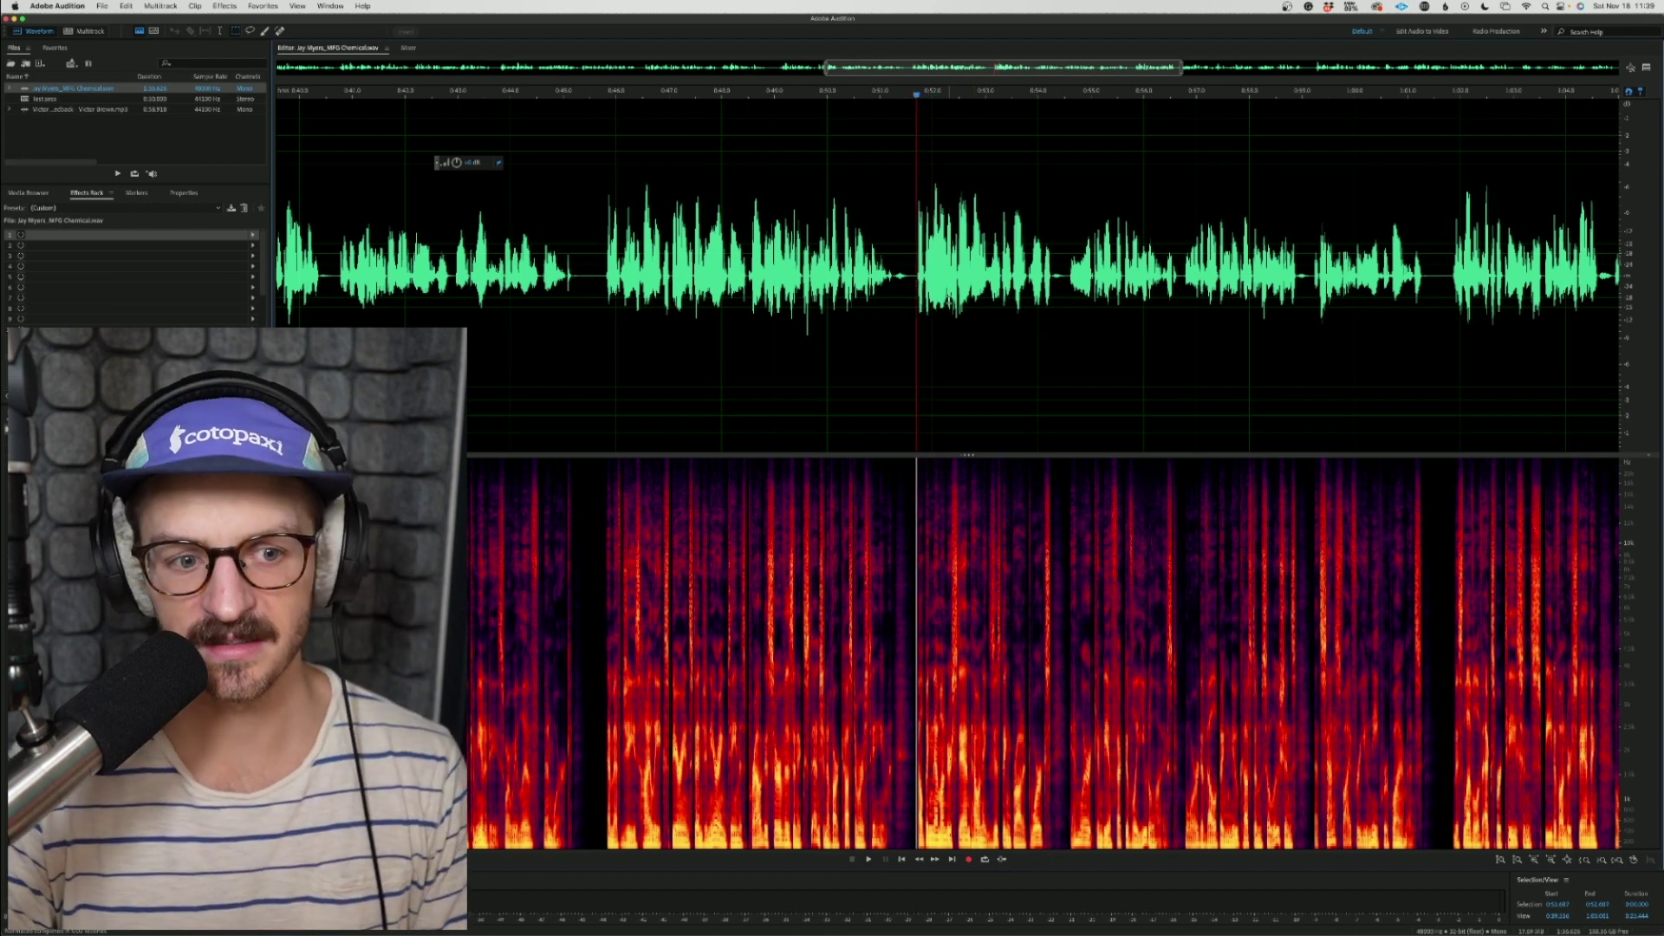
{"action": "key", "text": "space"}
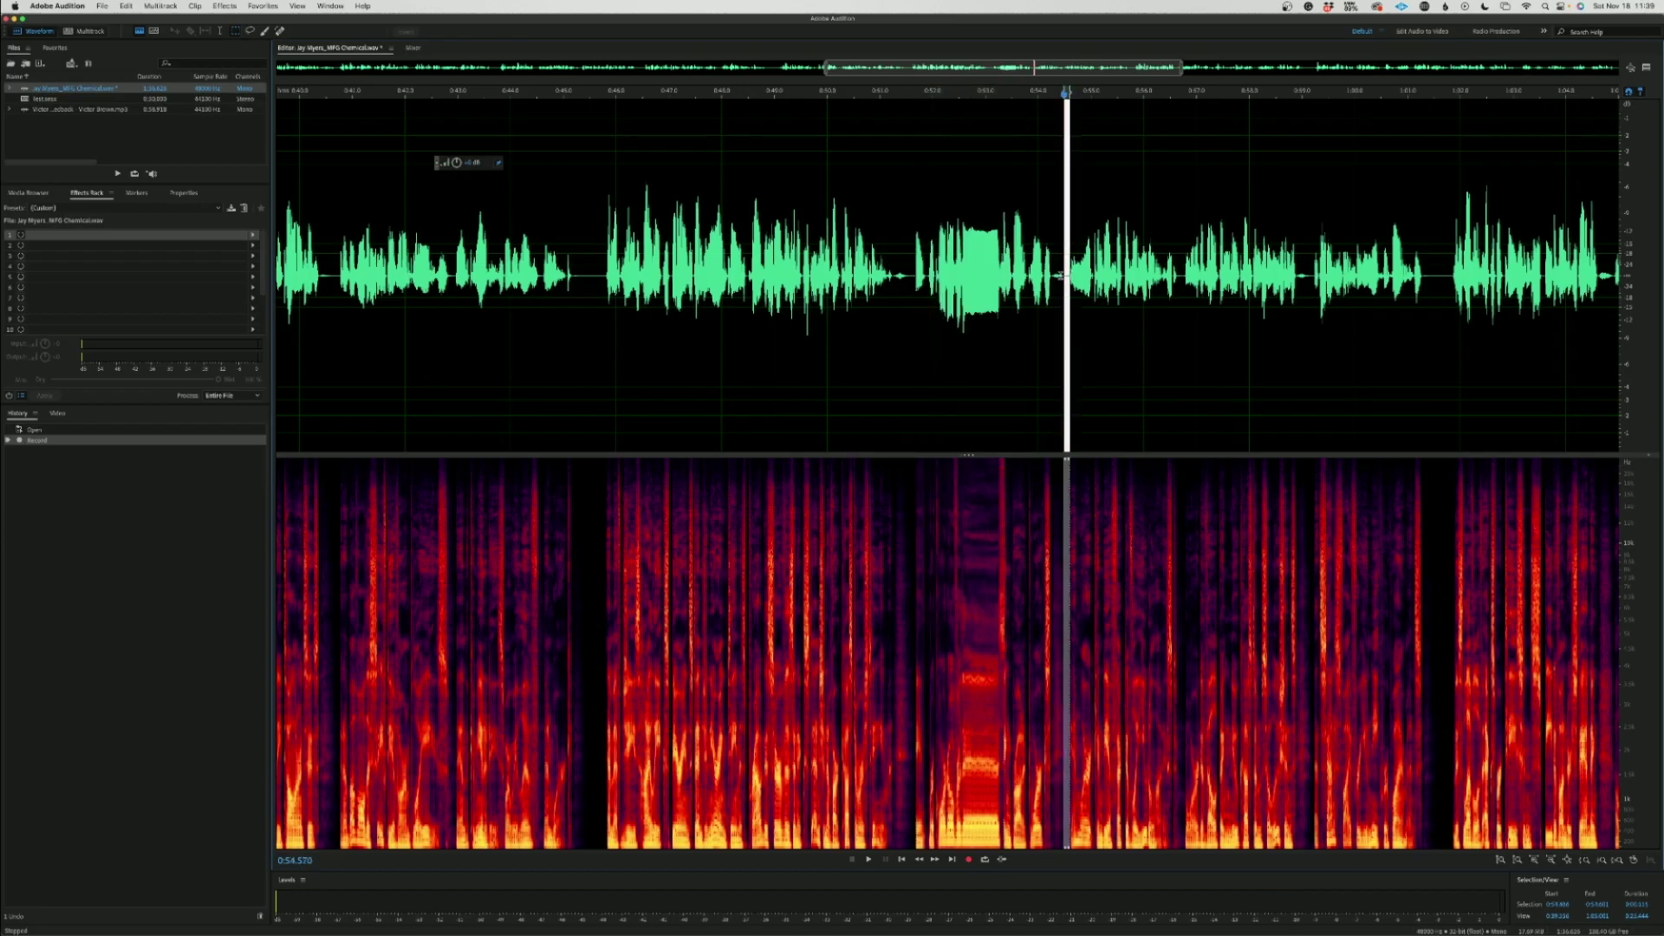
Step: Lower the selected breath by 34 dB, then apply the 01-STUDIOBRICKS PRESET-U87AI rack to the file
{"action": "key", "text": "space"}
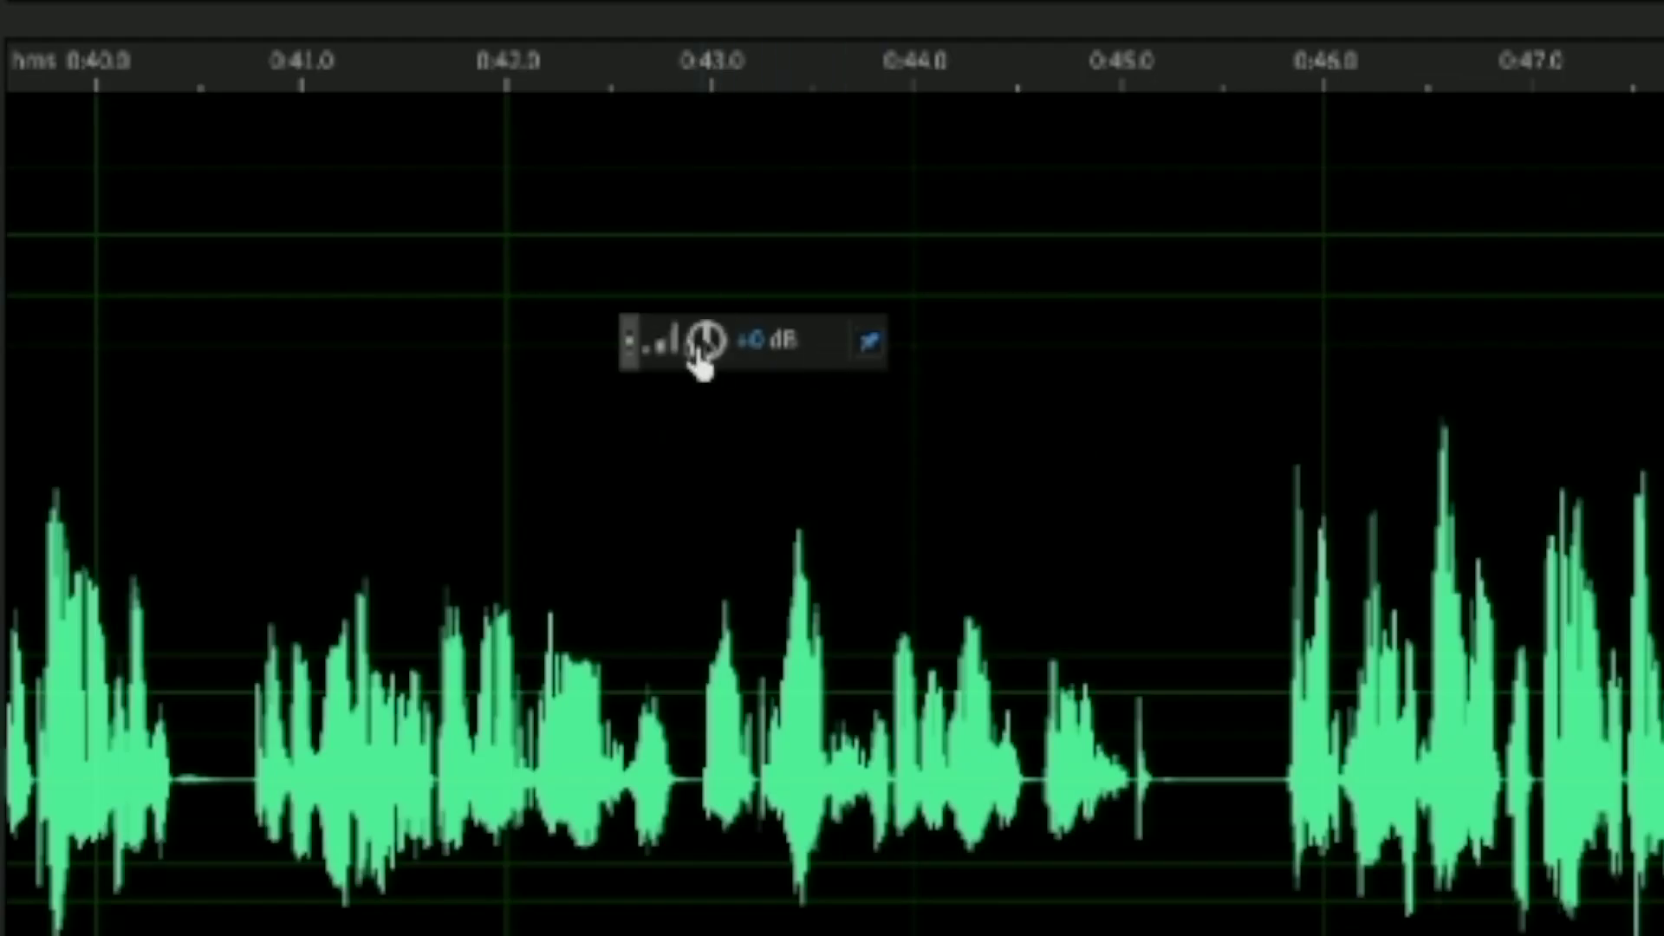
{"action": "left_click_drag", "start_coordinate": [702, 364], "coordinate": [524, 398]}
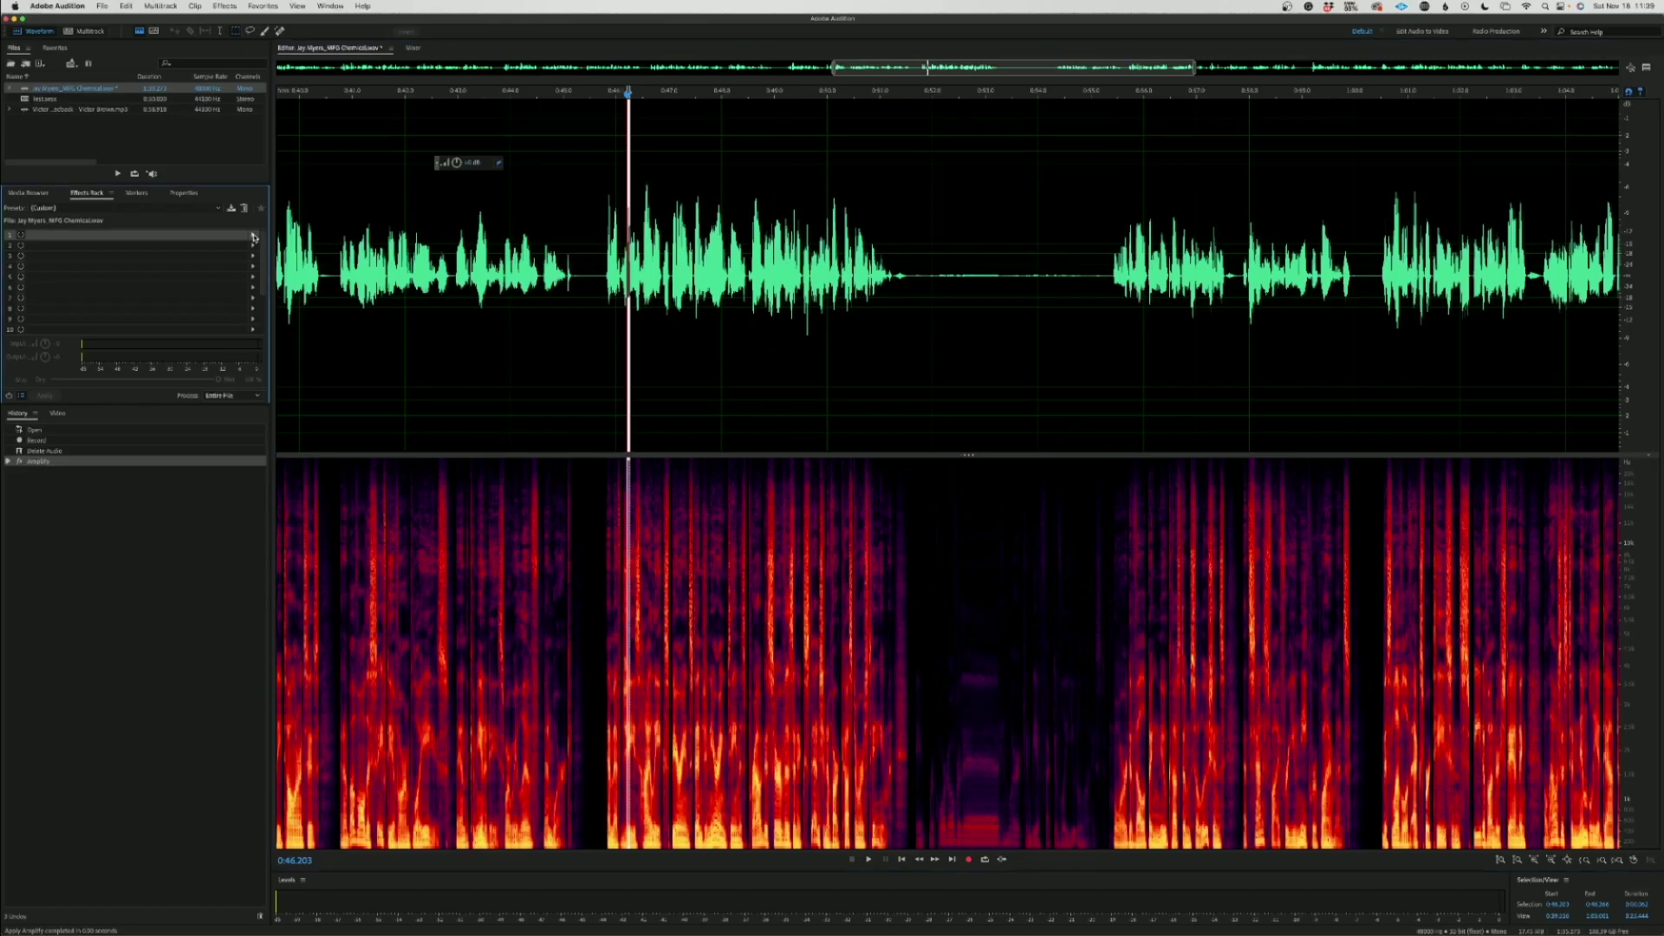
{"action": "left_click", "coordinate": [260, 232]}
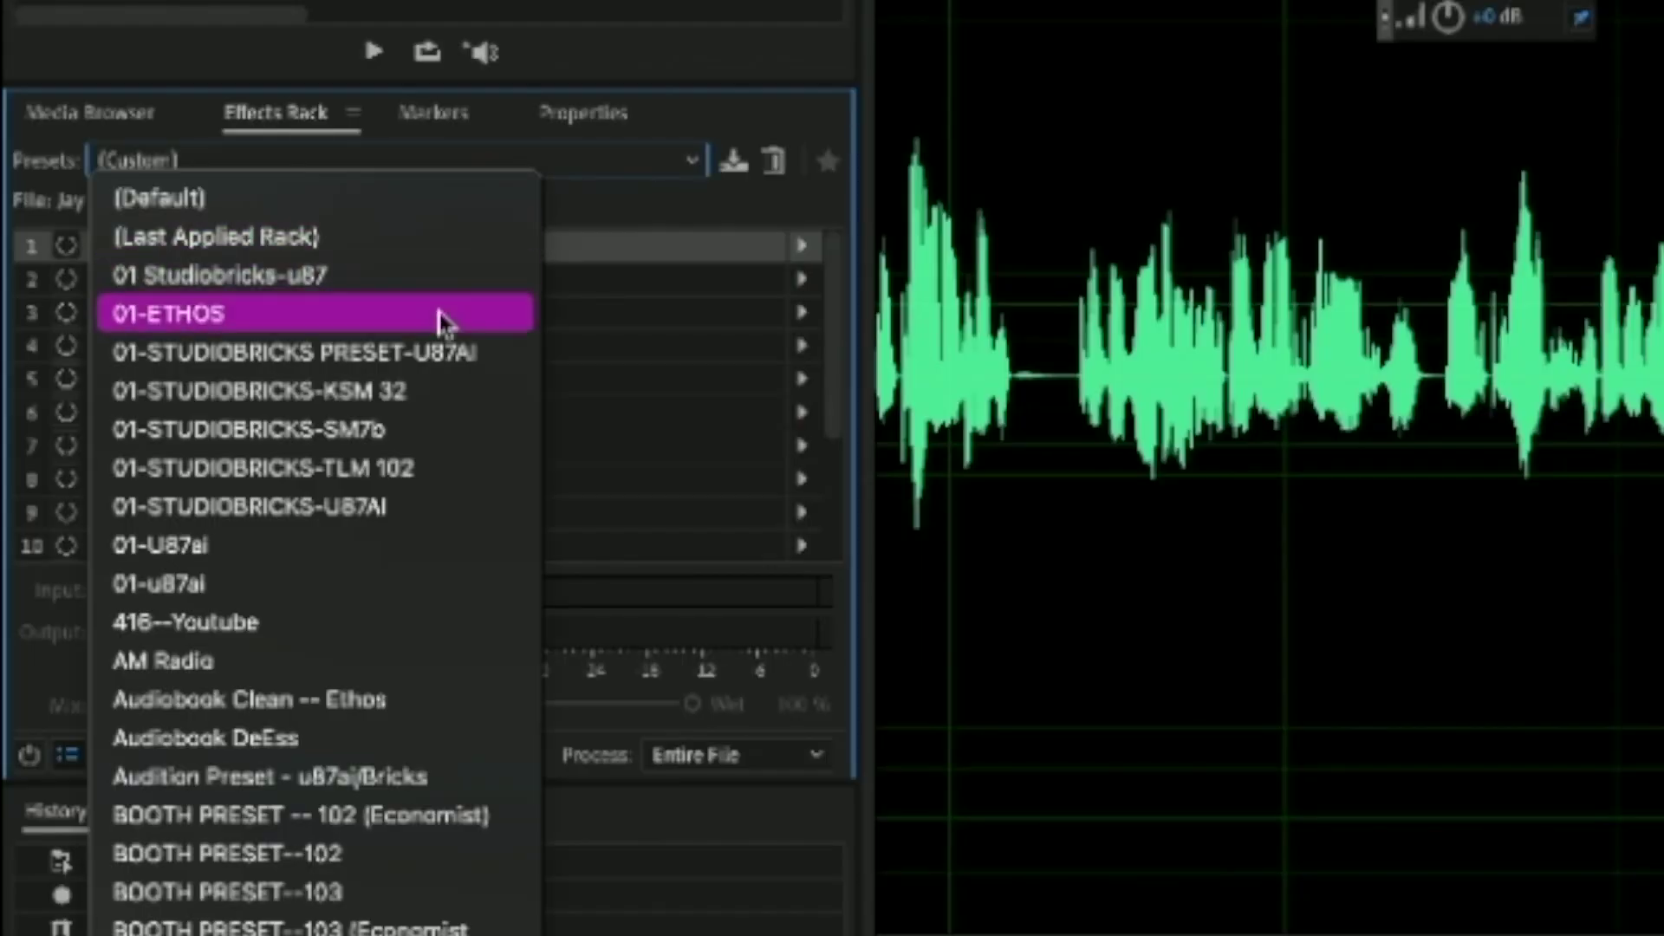
{"action": "key", "text": "Escape"}
{"action": "left_click", "coordinate": [154, 766]}
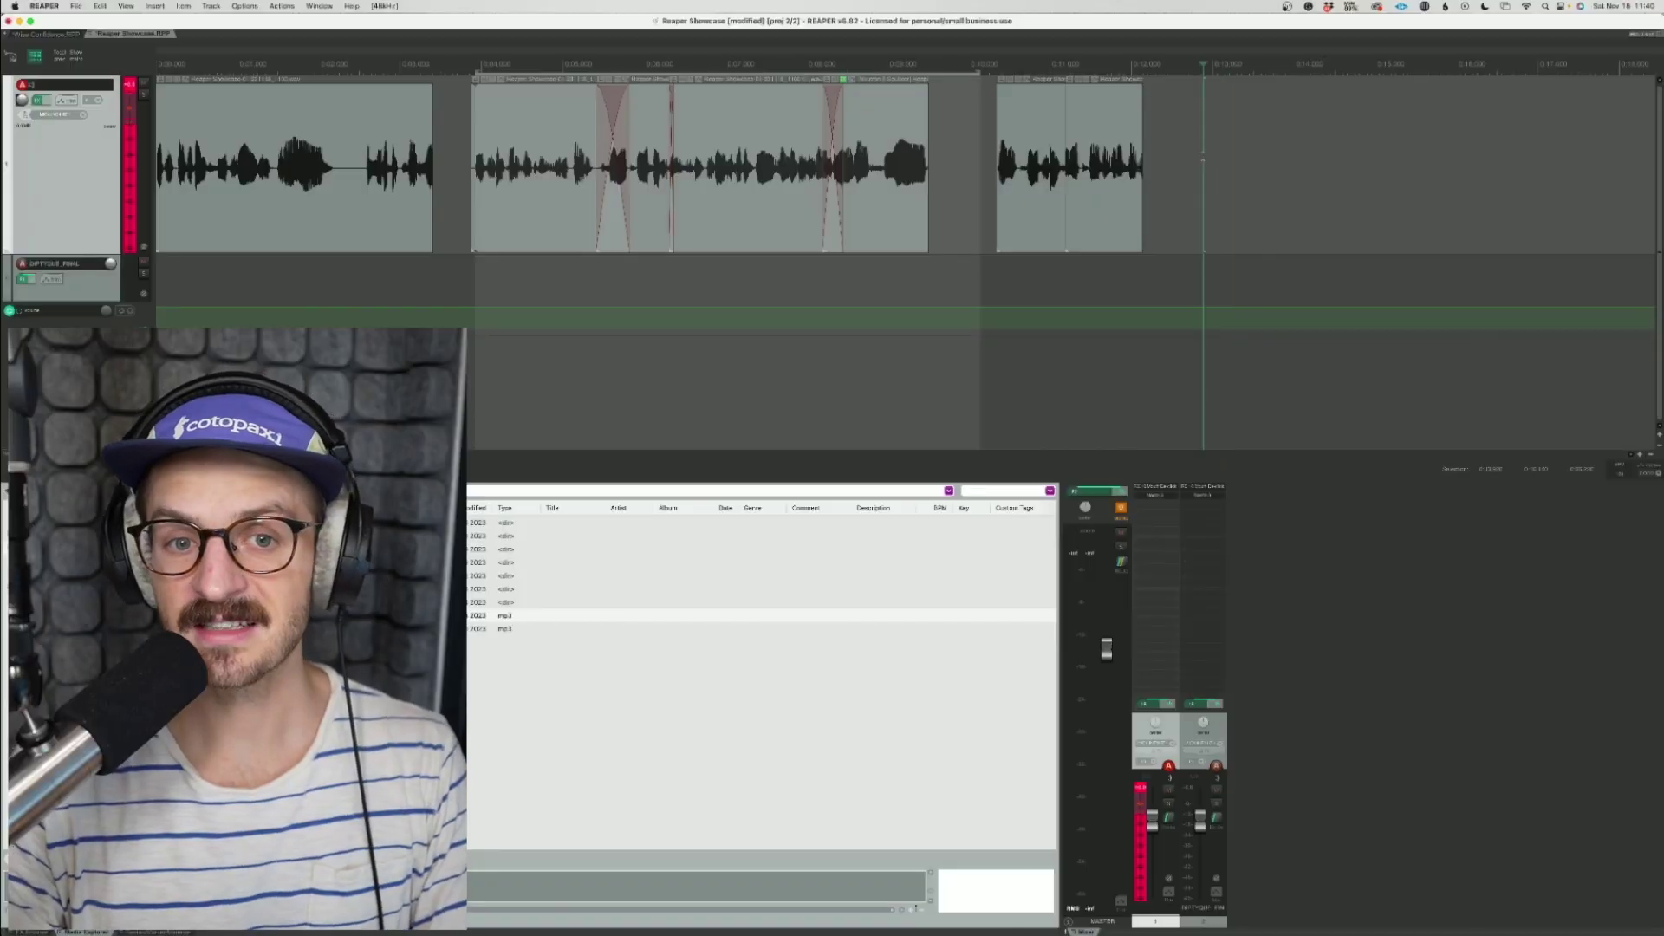
Step: Record a short take after the last clip, then bring up the Reaper VO Files Finder window
{"action": "key", "text": "super+r"}
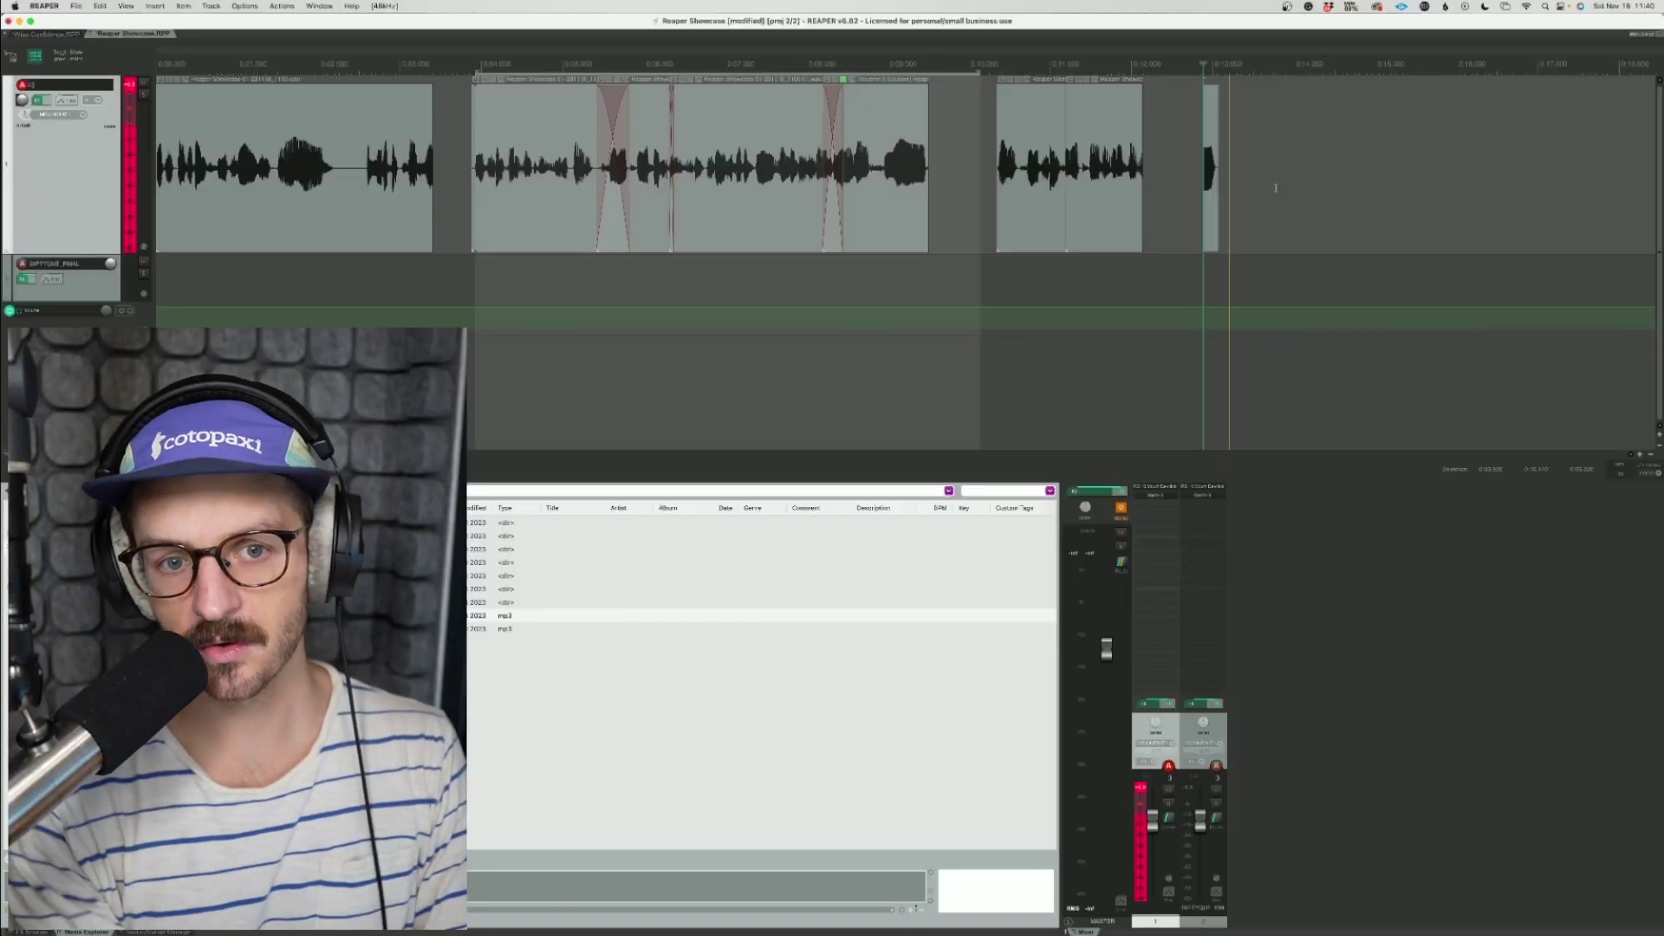
{"action": "key", "text": "space"}
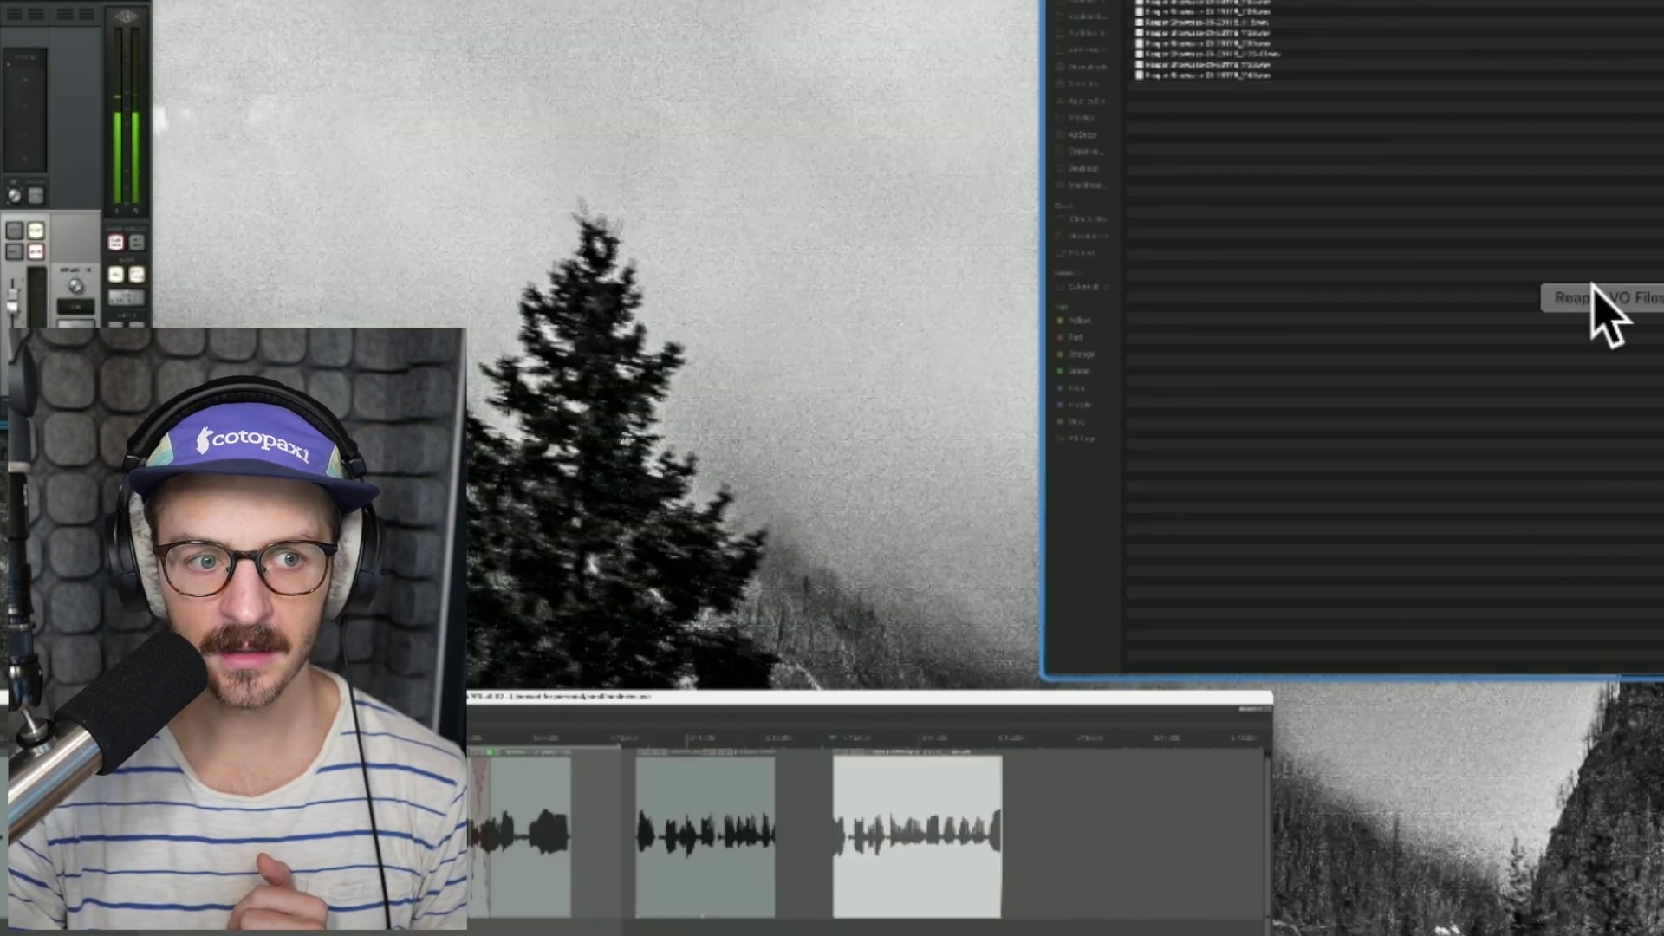
{"action": "left_click_drag", "start_coordinate": [1590, 312], "coordinate": [1083, 83]}
{"action": "left_click", "coordinate": [662, 653]}
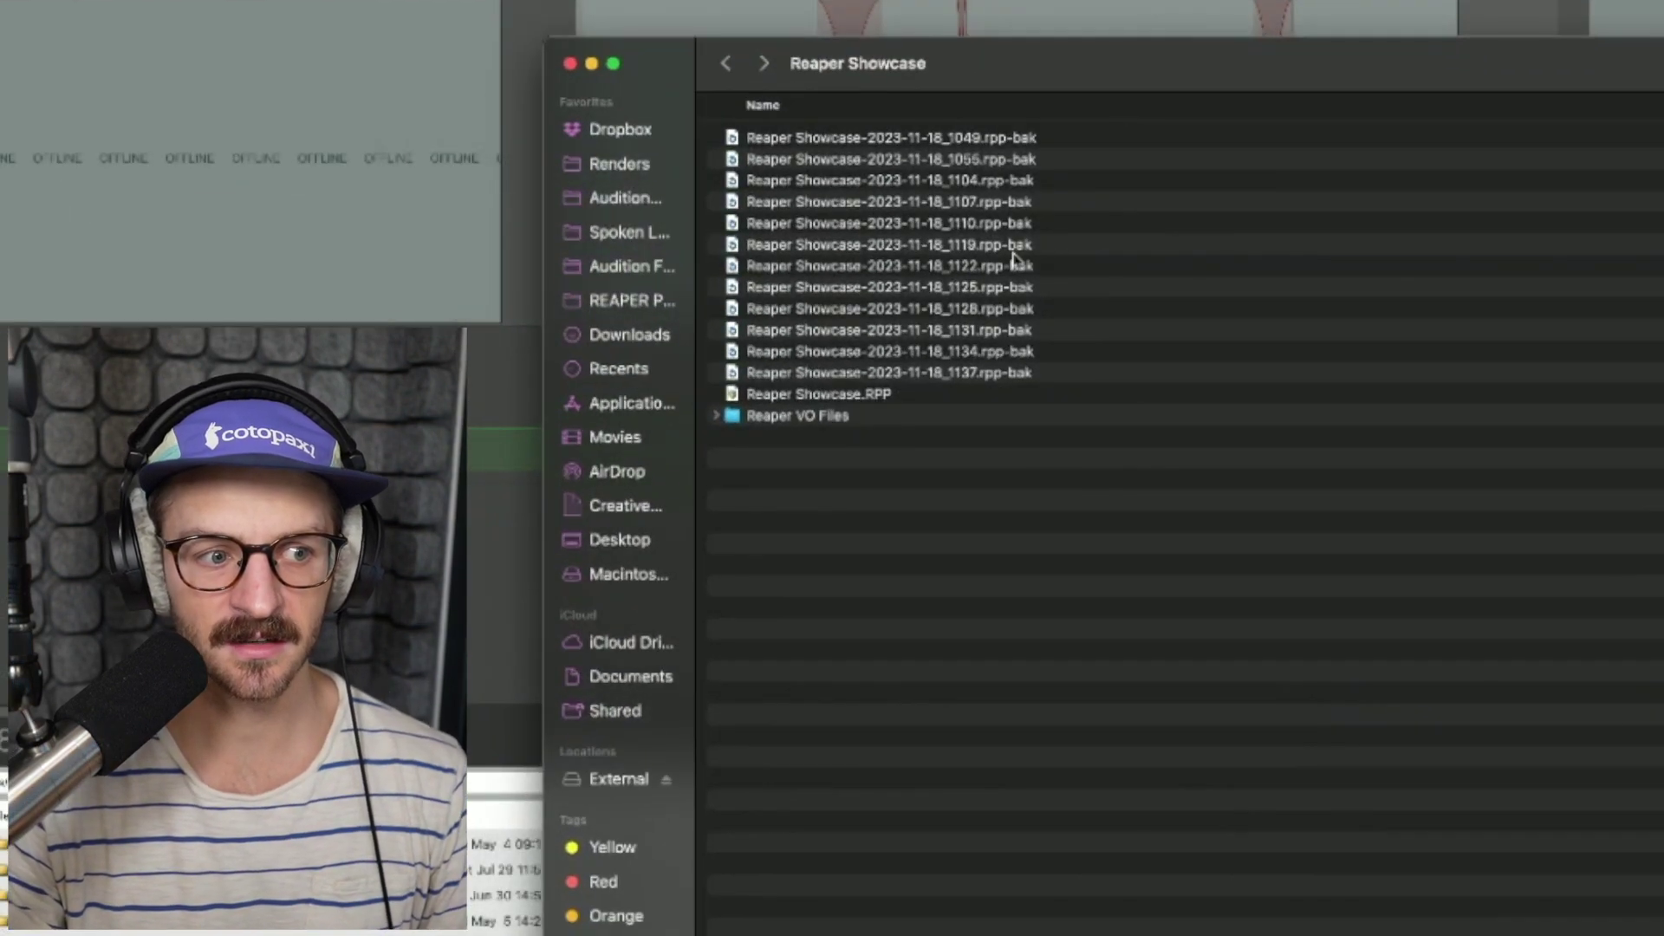
Step: Select Reaper Showcase.RPP and the latest .rpp-bak backup in Finder, then return to REAPER
{"action": "left_click", "coordinate": [921, 397]}
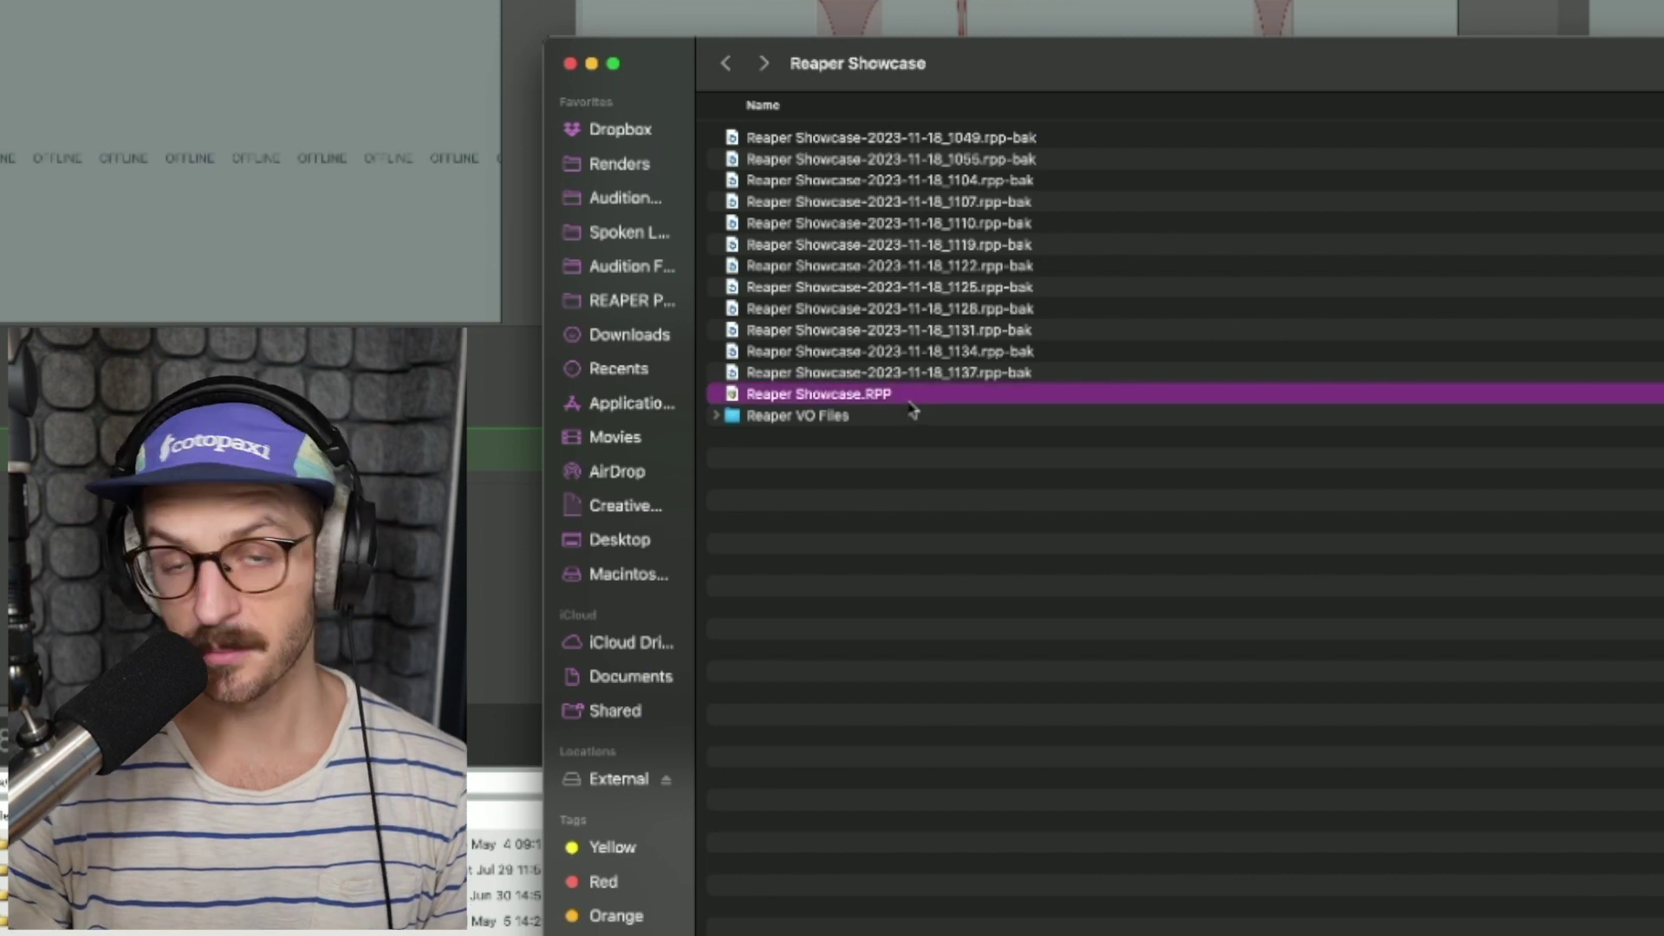
{"action": "left_click", "coordinate": [1001, 373]}
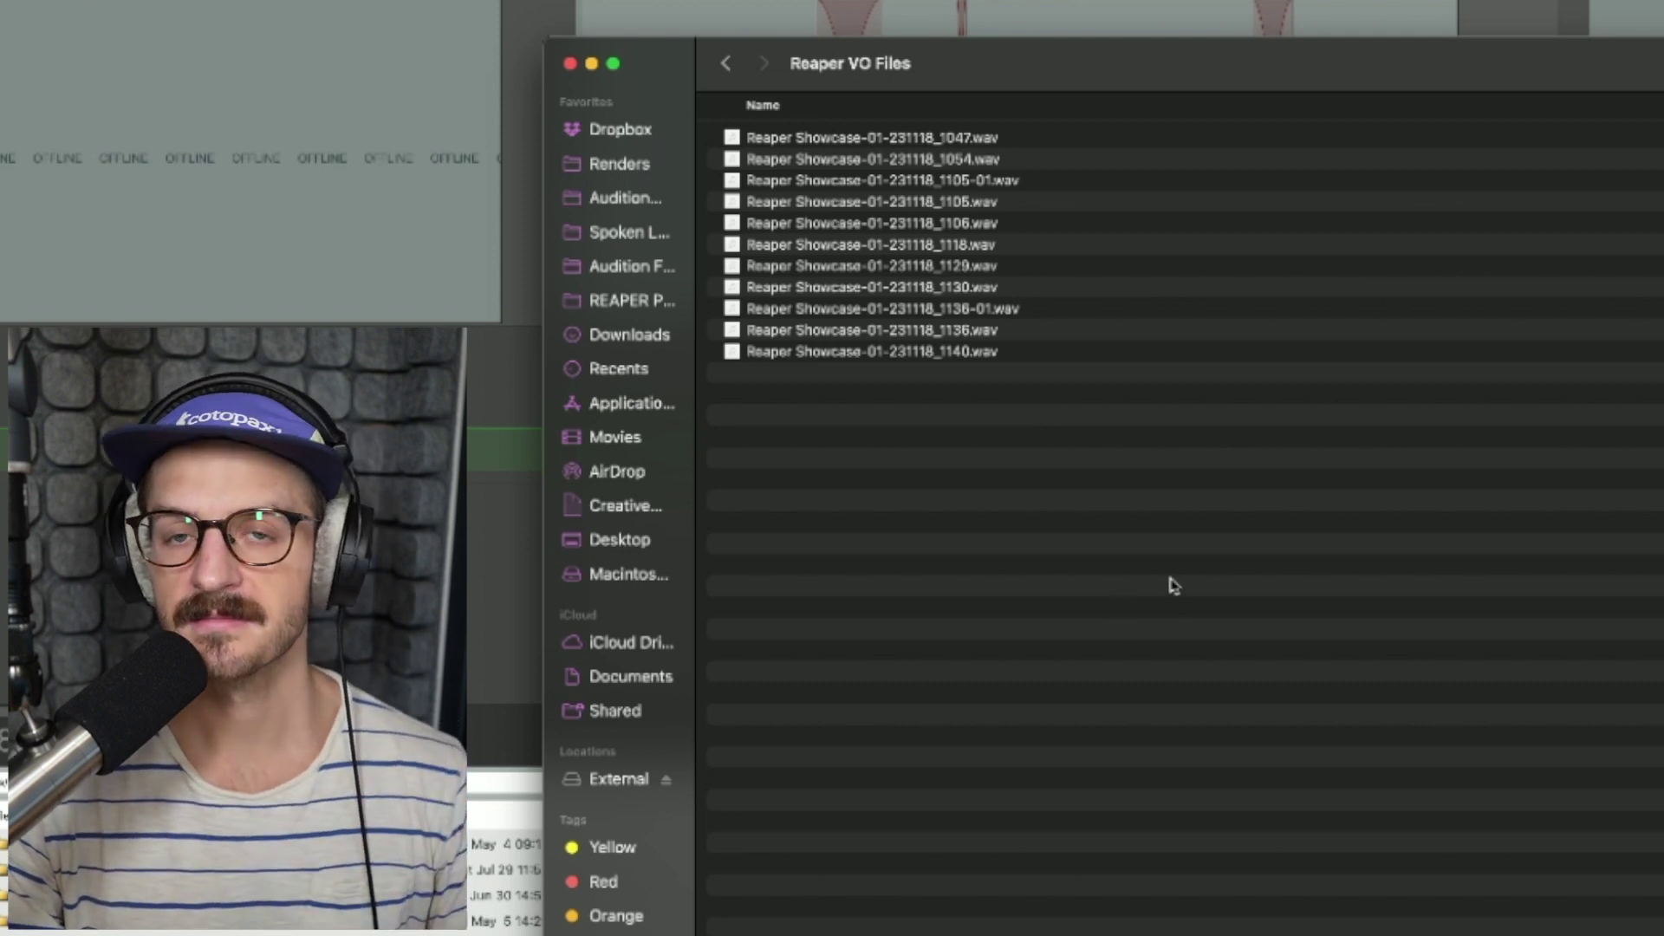
{"action": "left_click", "coordinate": [579, 15]}
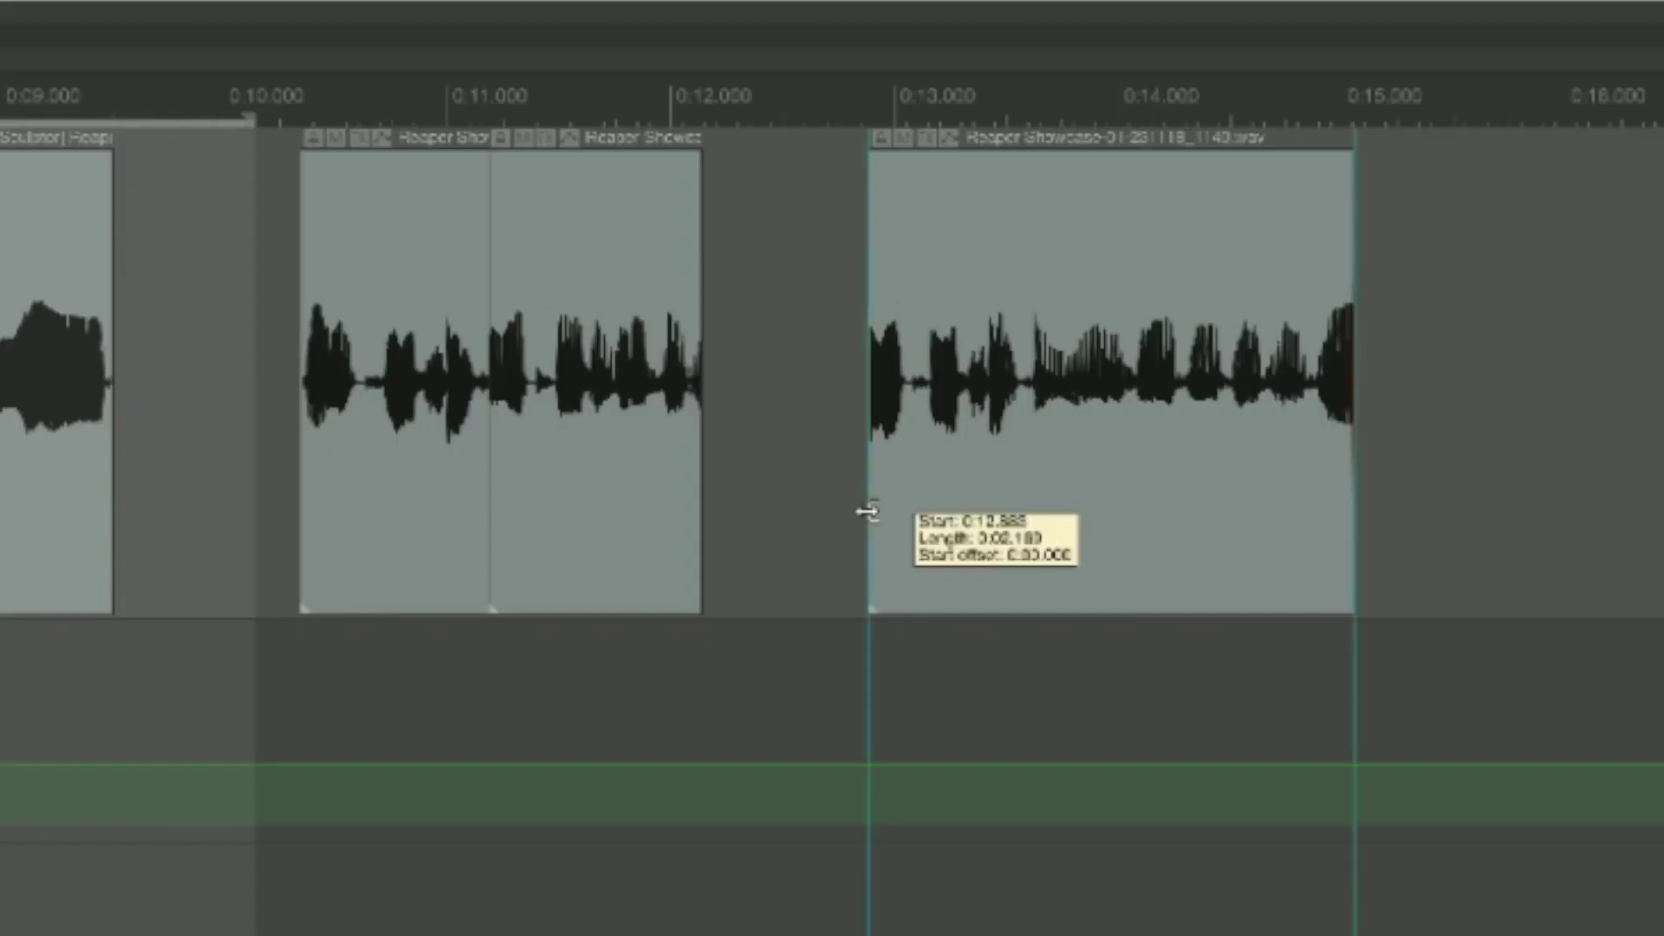
Step: Trim the third clip and slide it left to 0:11.120 against the previous clip
{"action": "left_click_drag", "start_coordinate": [869, 512], "coordinate": [917, 503]}
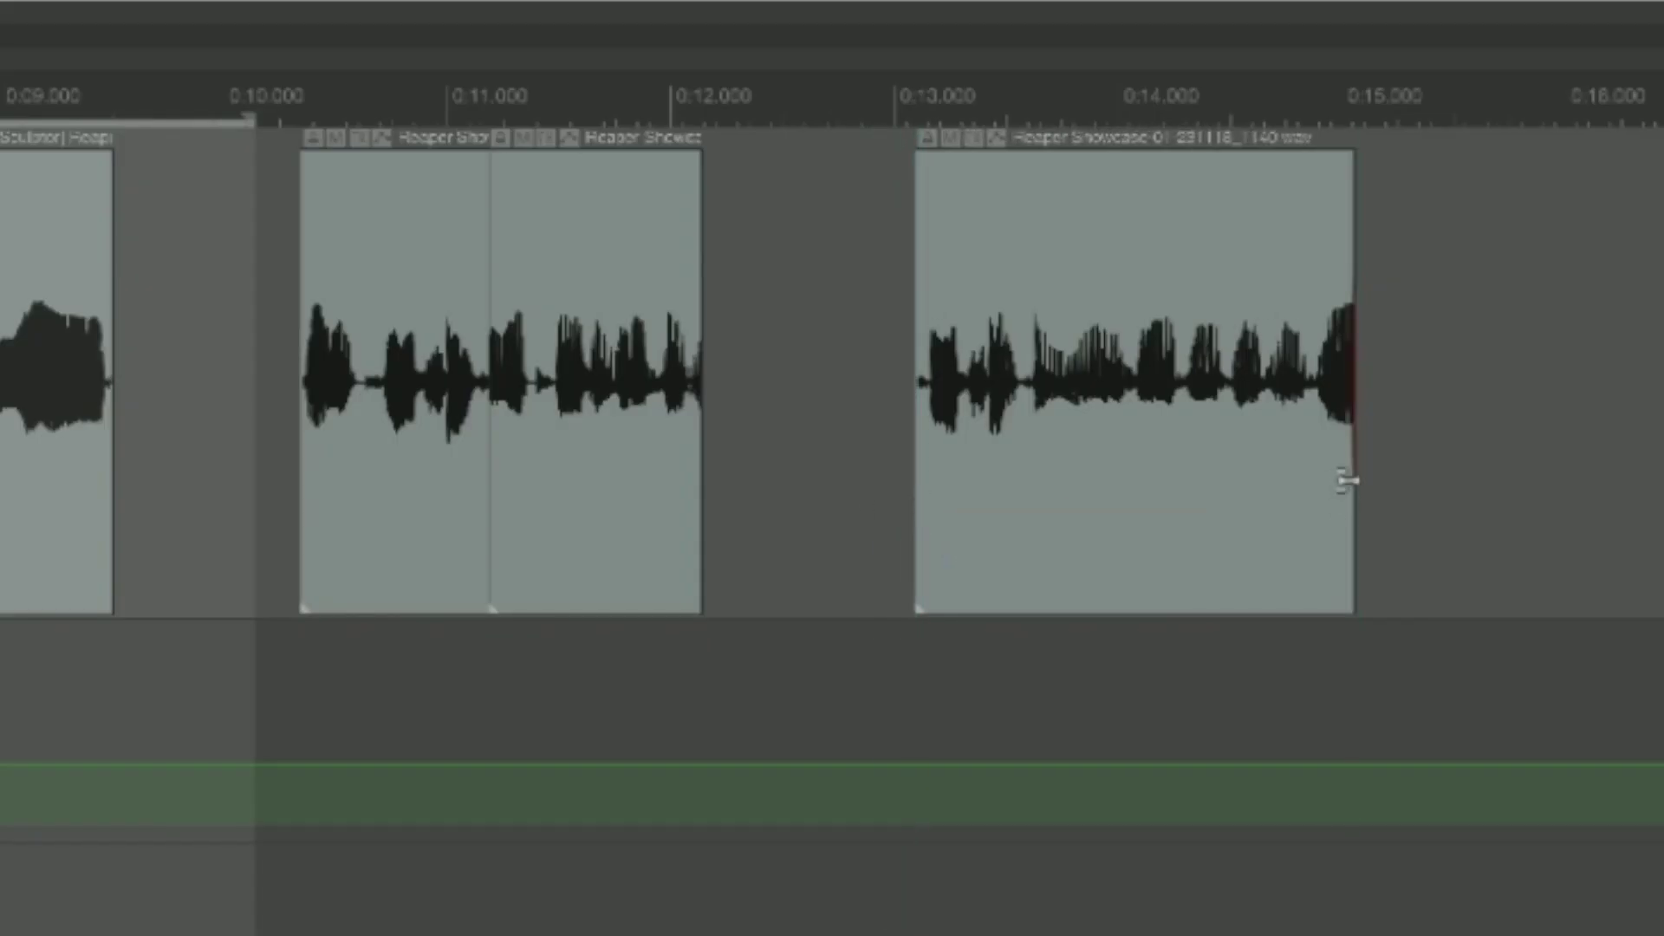
{"action": "left_click_drag", "start_coordinate": [1346, 481], "coordinate": [1044, 521]}
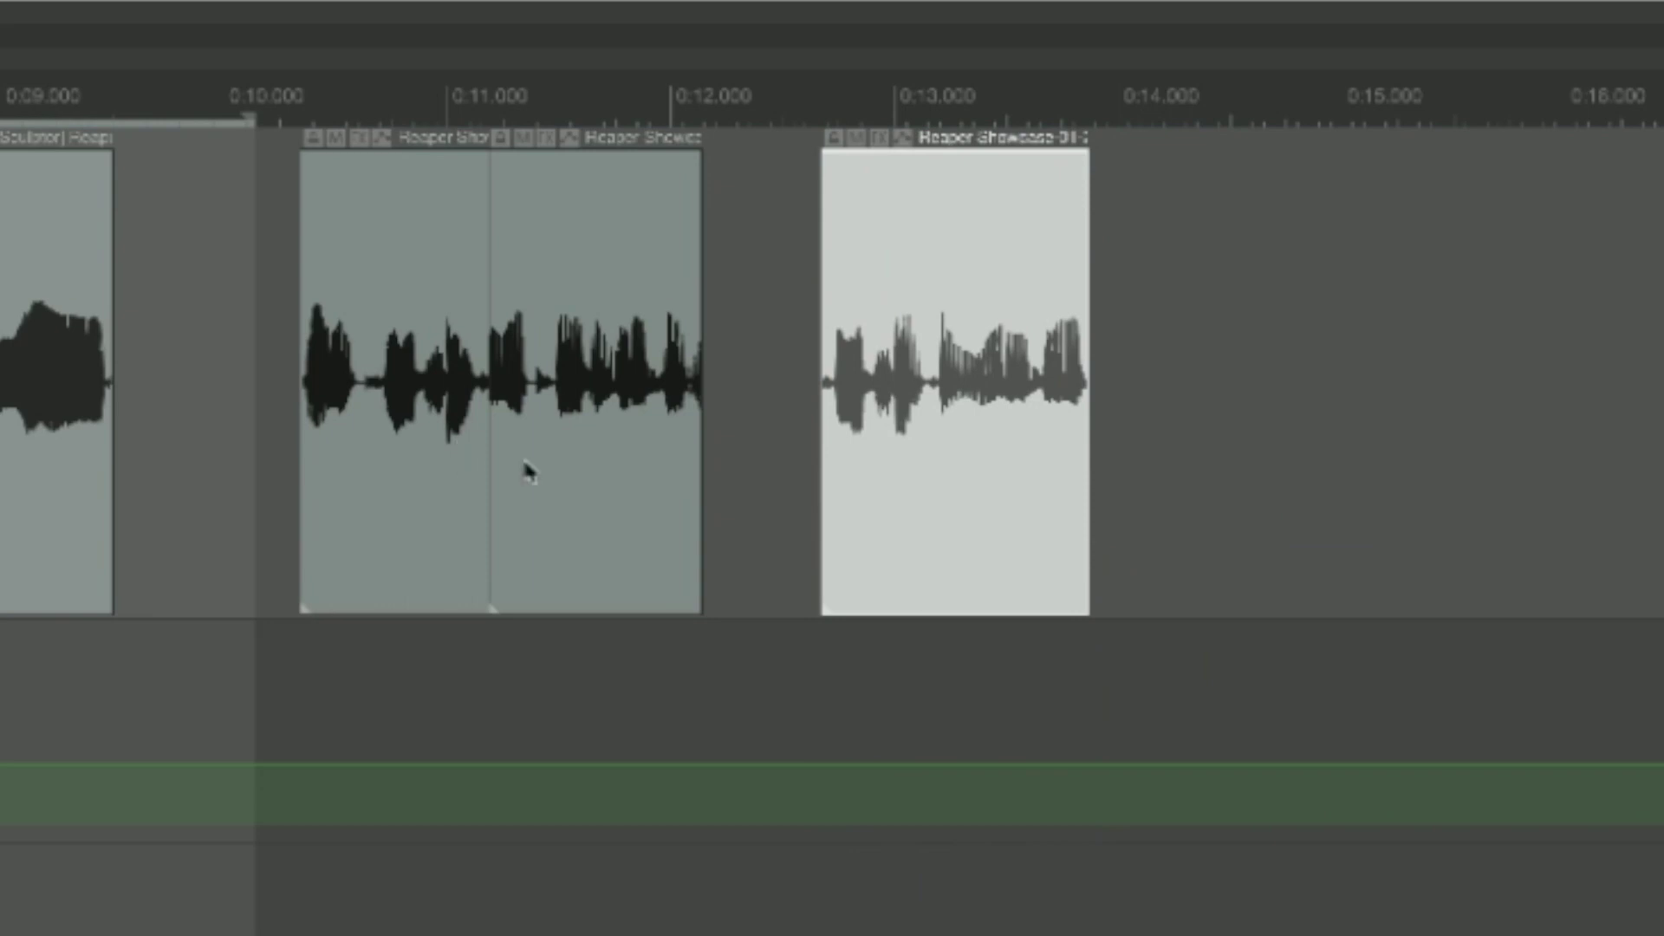
{"action": "left_click_drag", "start_coordinate": [921, 468], "coordinate": [555, 507]}
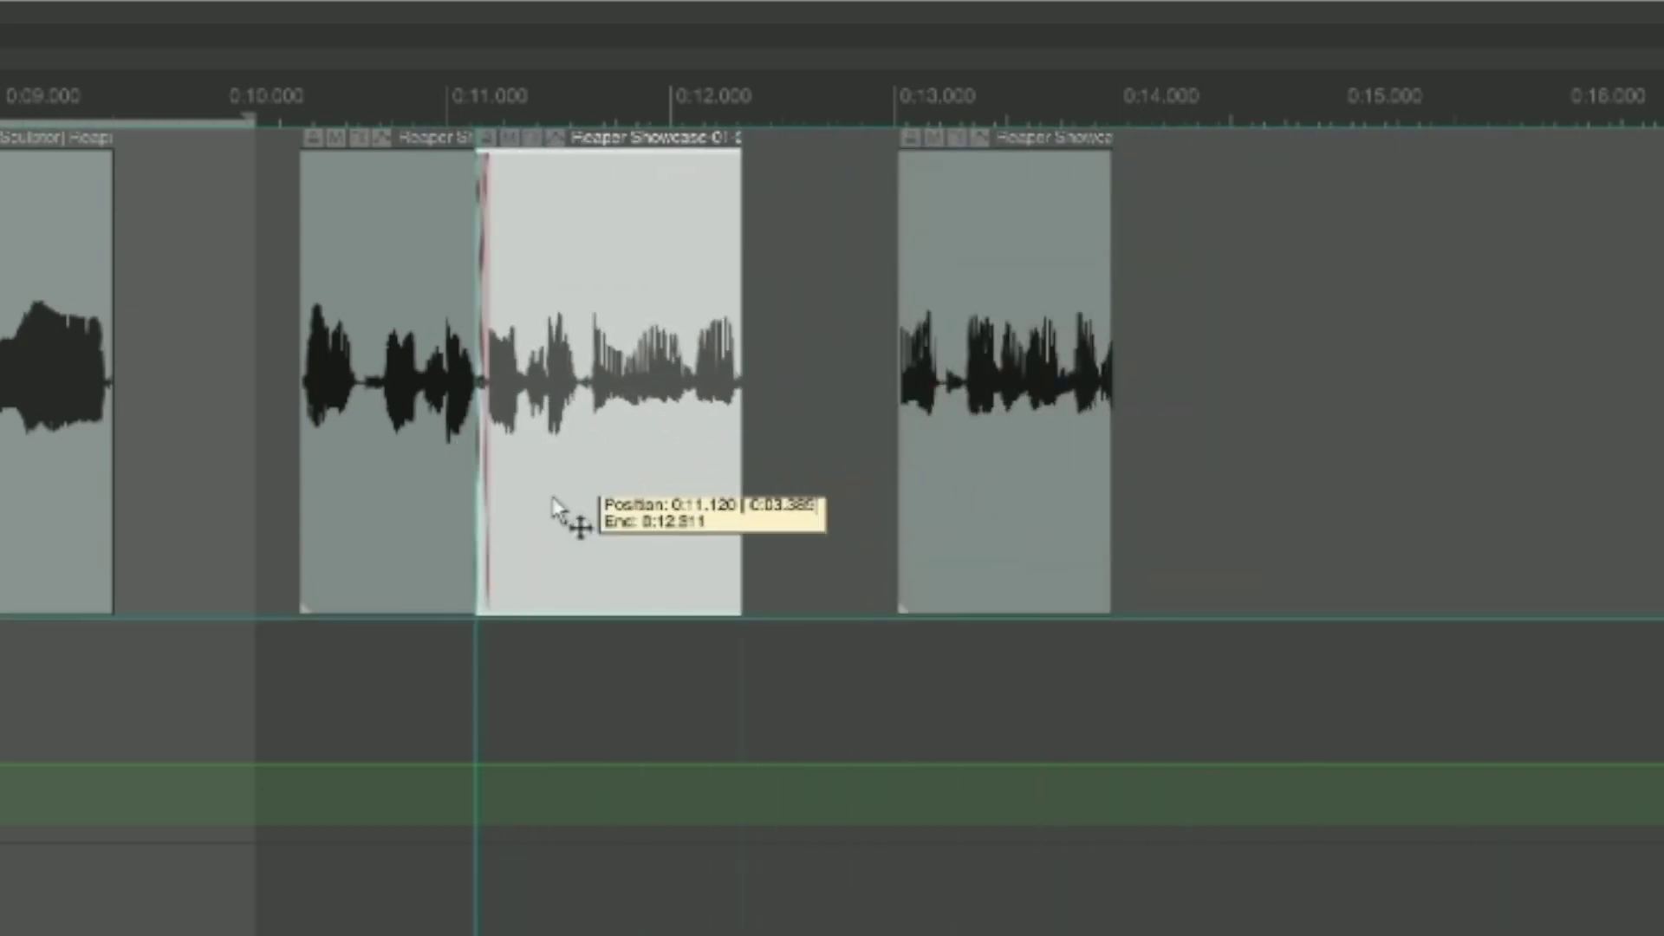
{"action": "left_click_drag", "start_coordinate": [988, 472], "coordinate": [815, 509]}
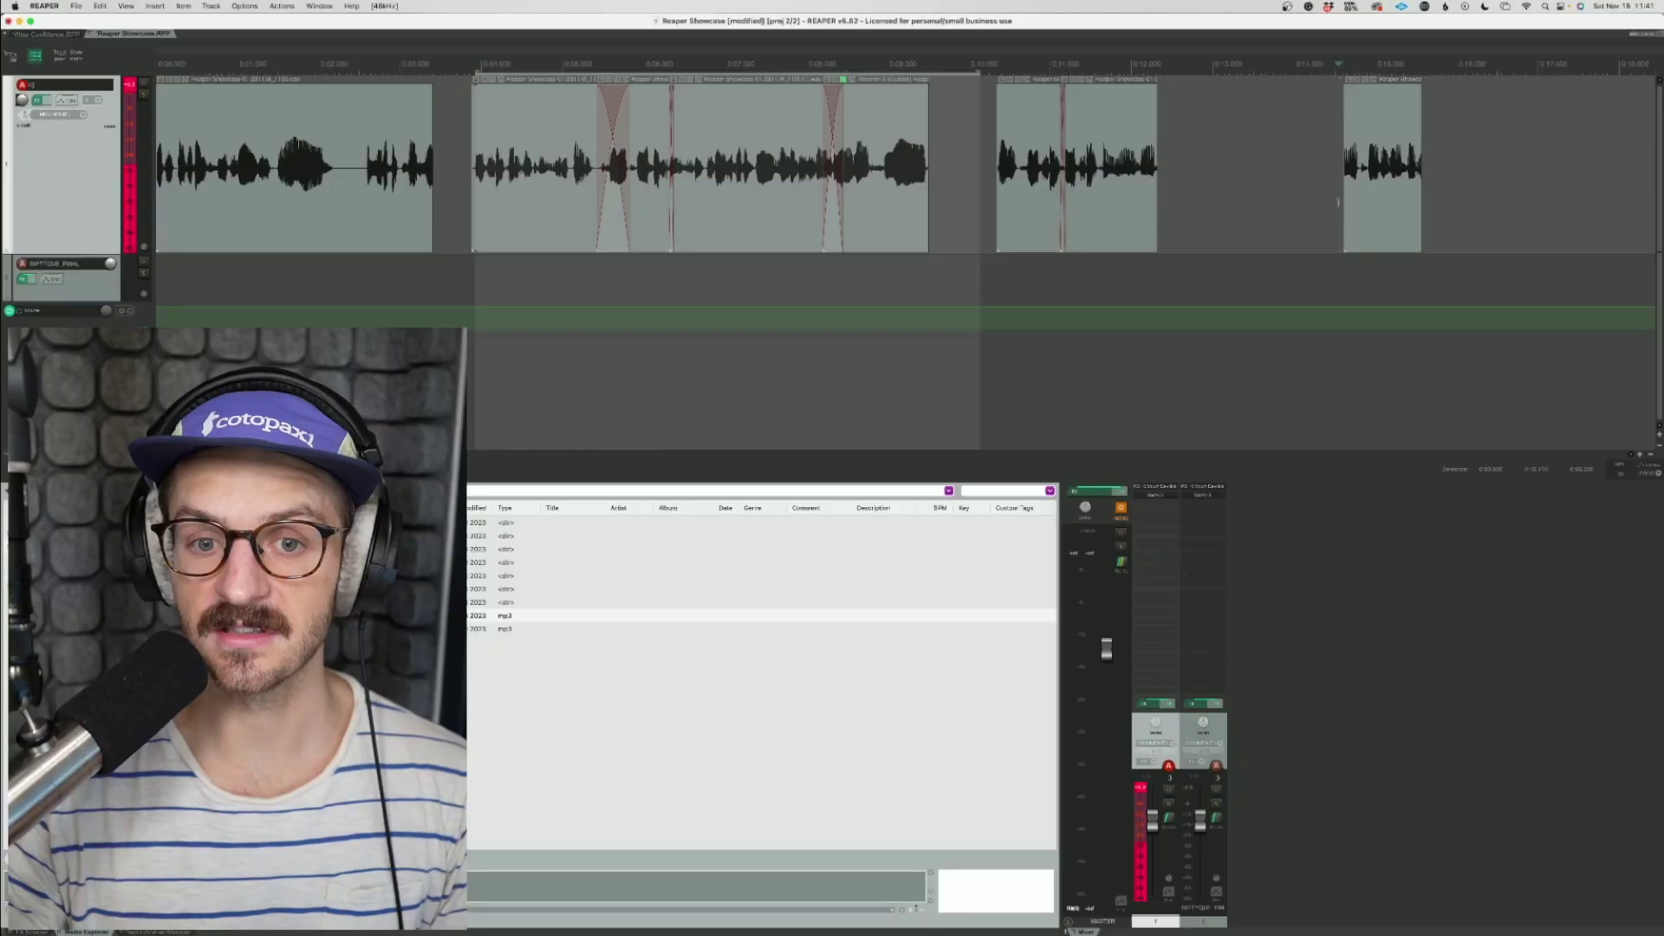
Step: Adjust the last clip's edges so it ends at about 0:15.4
{"action": "left_click_drag", "start_coordinate": [1334, 205], "coordinate": [1267, 205]}
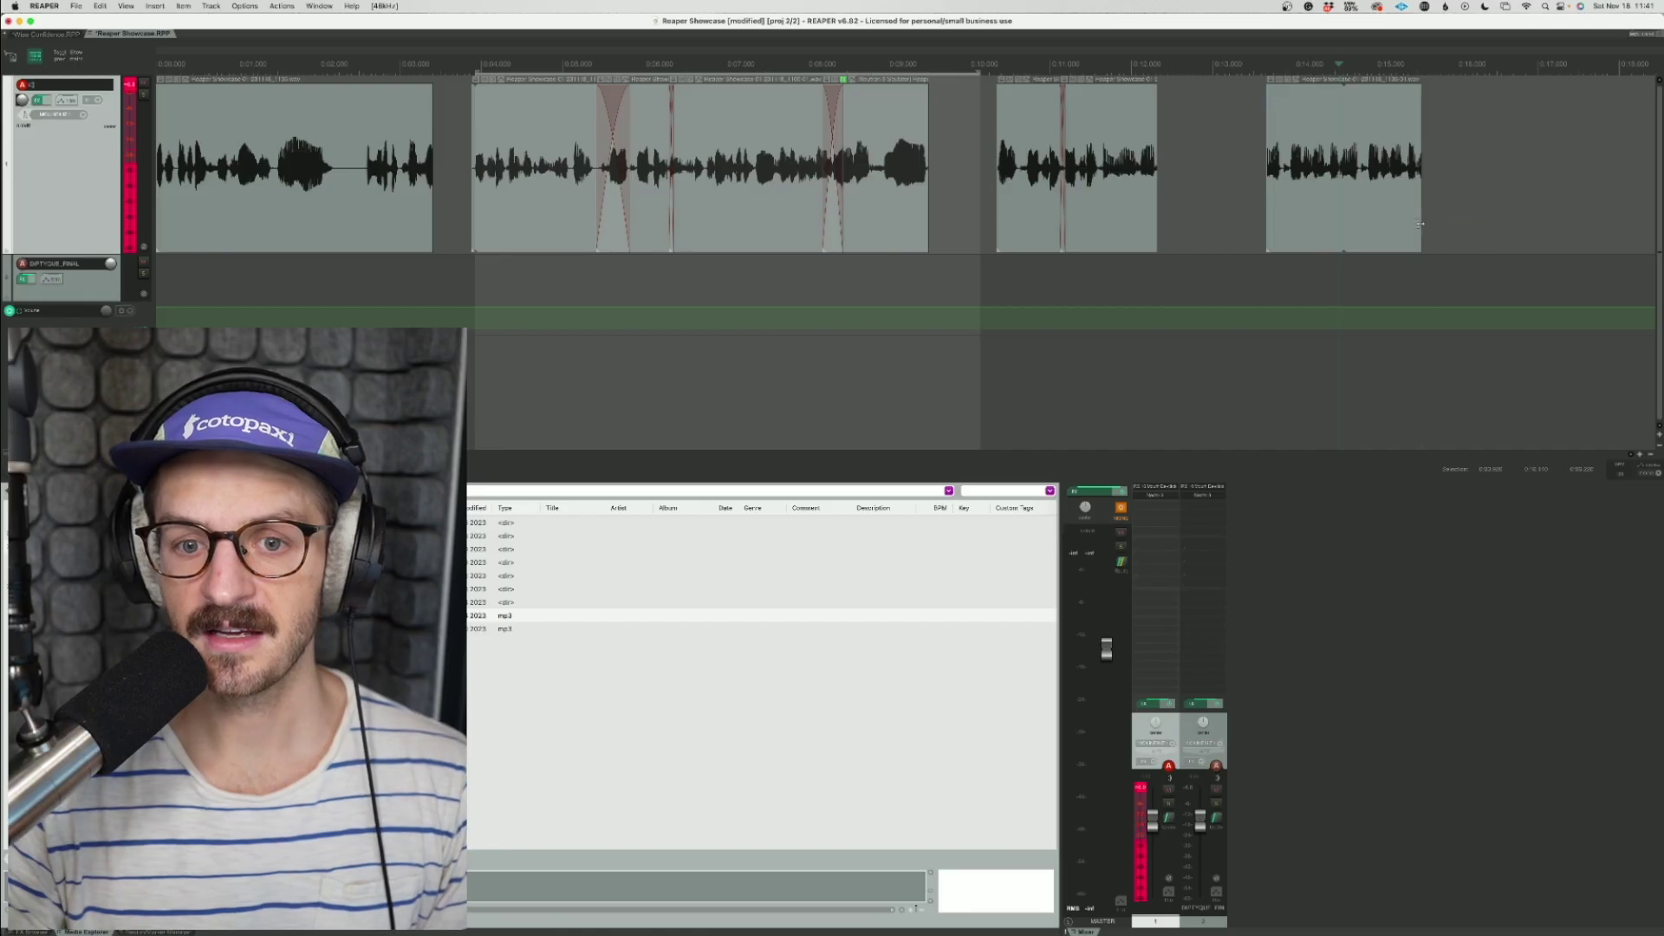
{"action": "left_click_drag", "start_coordinate": [1423, 221], "coordinate": [1481, 221]}
{"action": "left_click_drag", "start_coordinate": [1124, 563], "coordinate": [1069, 544]}
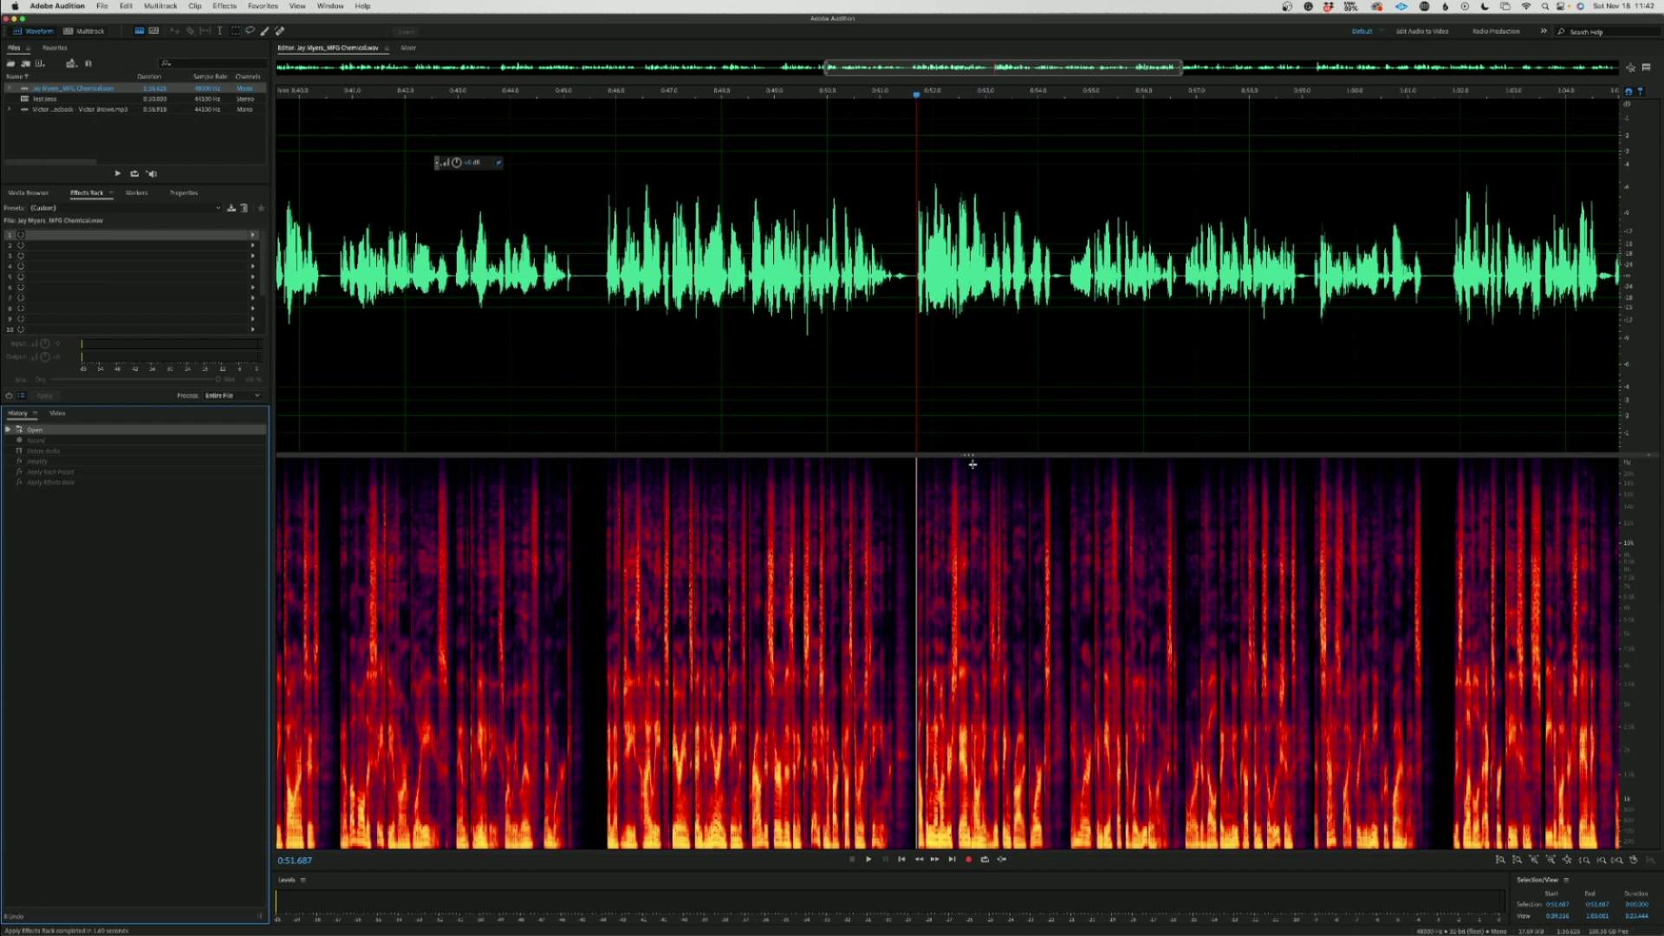
Step: Play from 0:50.3 and restore the original audio in the played stretch
{"action": "left_click_drag", "start_coordinate": [969, 453], "coordinate": [969, 762]}
{"action": "left_click", "coordinate": [841, 459]}
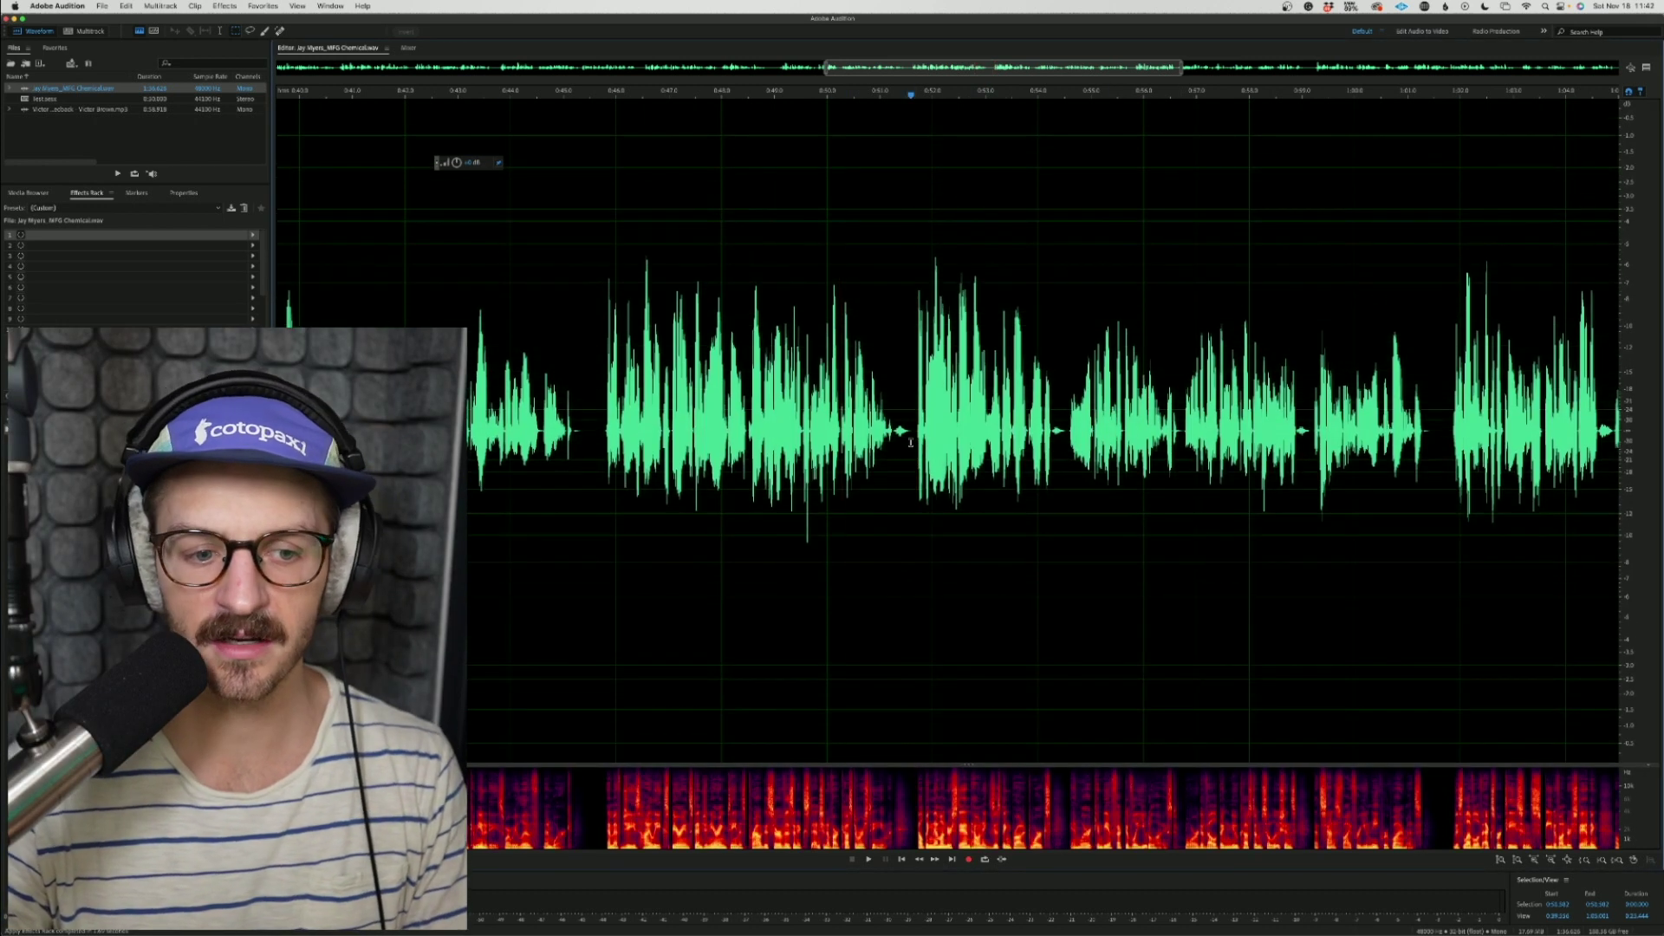
{"action": "key", "text": "space"}
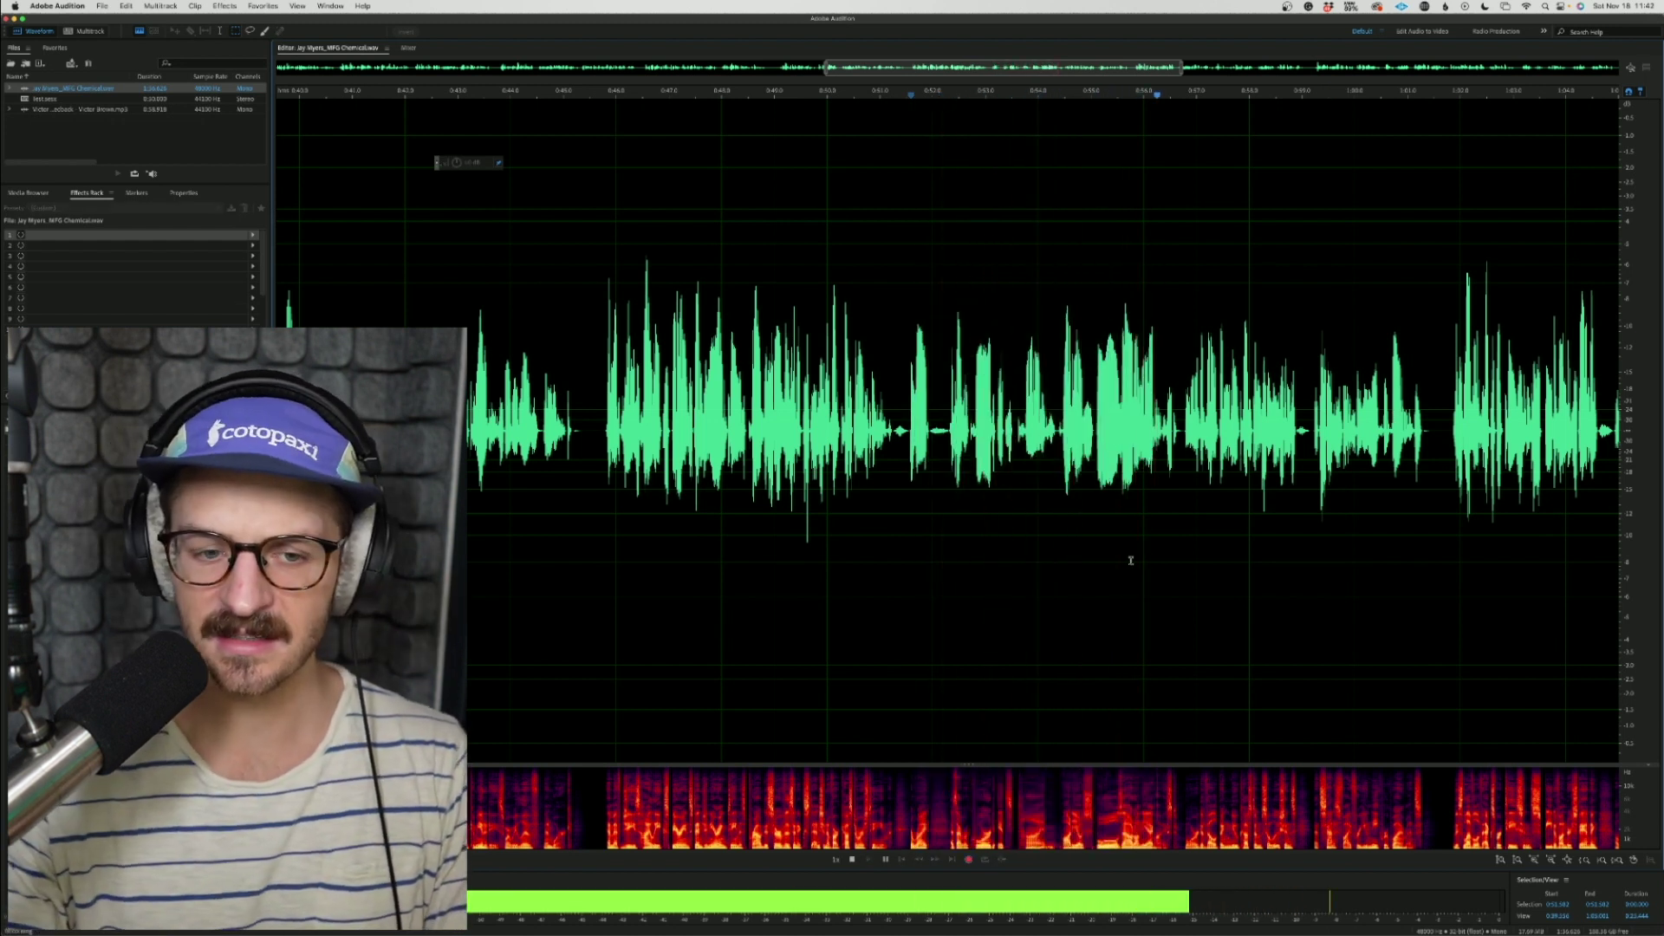
{"action": "left_click", "coordinate": [1185, 579], "text": "shift"}
{"action": "key", "text": "Delete"}
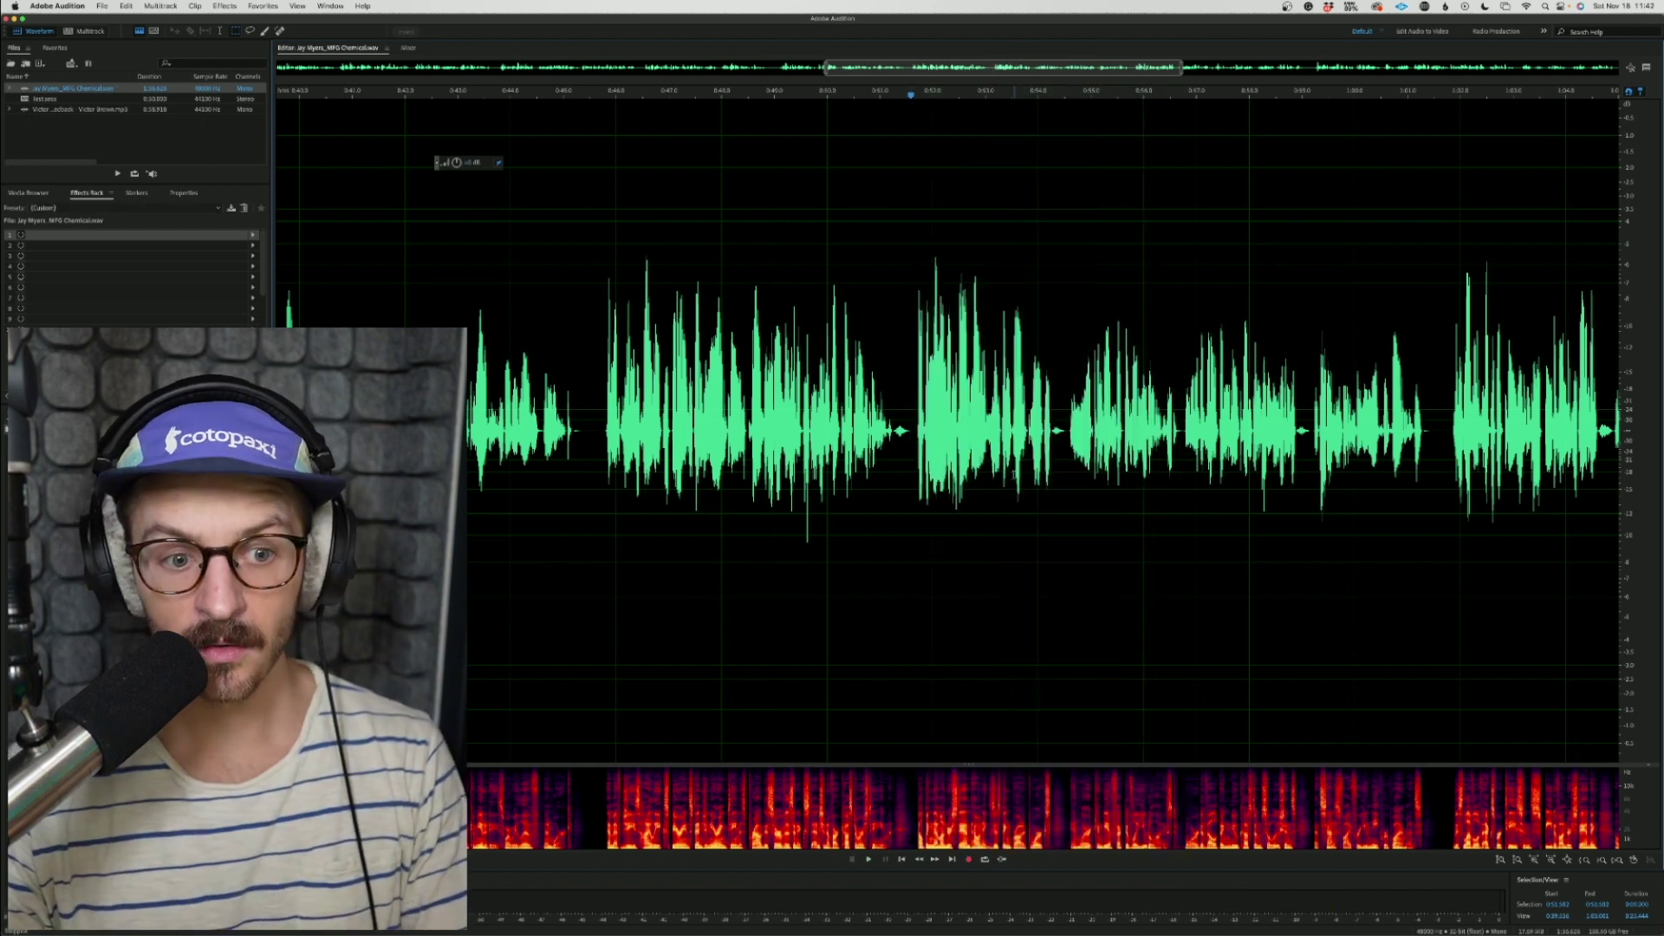
Step: Zoom into the 0:51–0:53 stretch and set the start point at 0:51.677
{"action": "key", "text": "equal"}
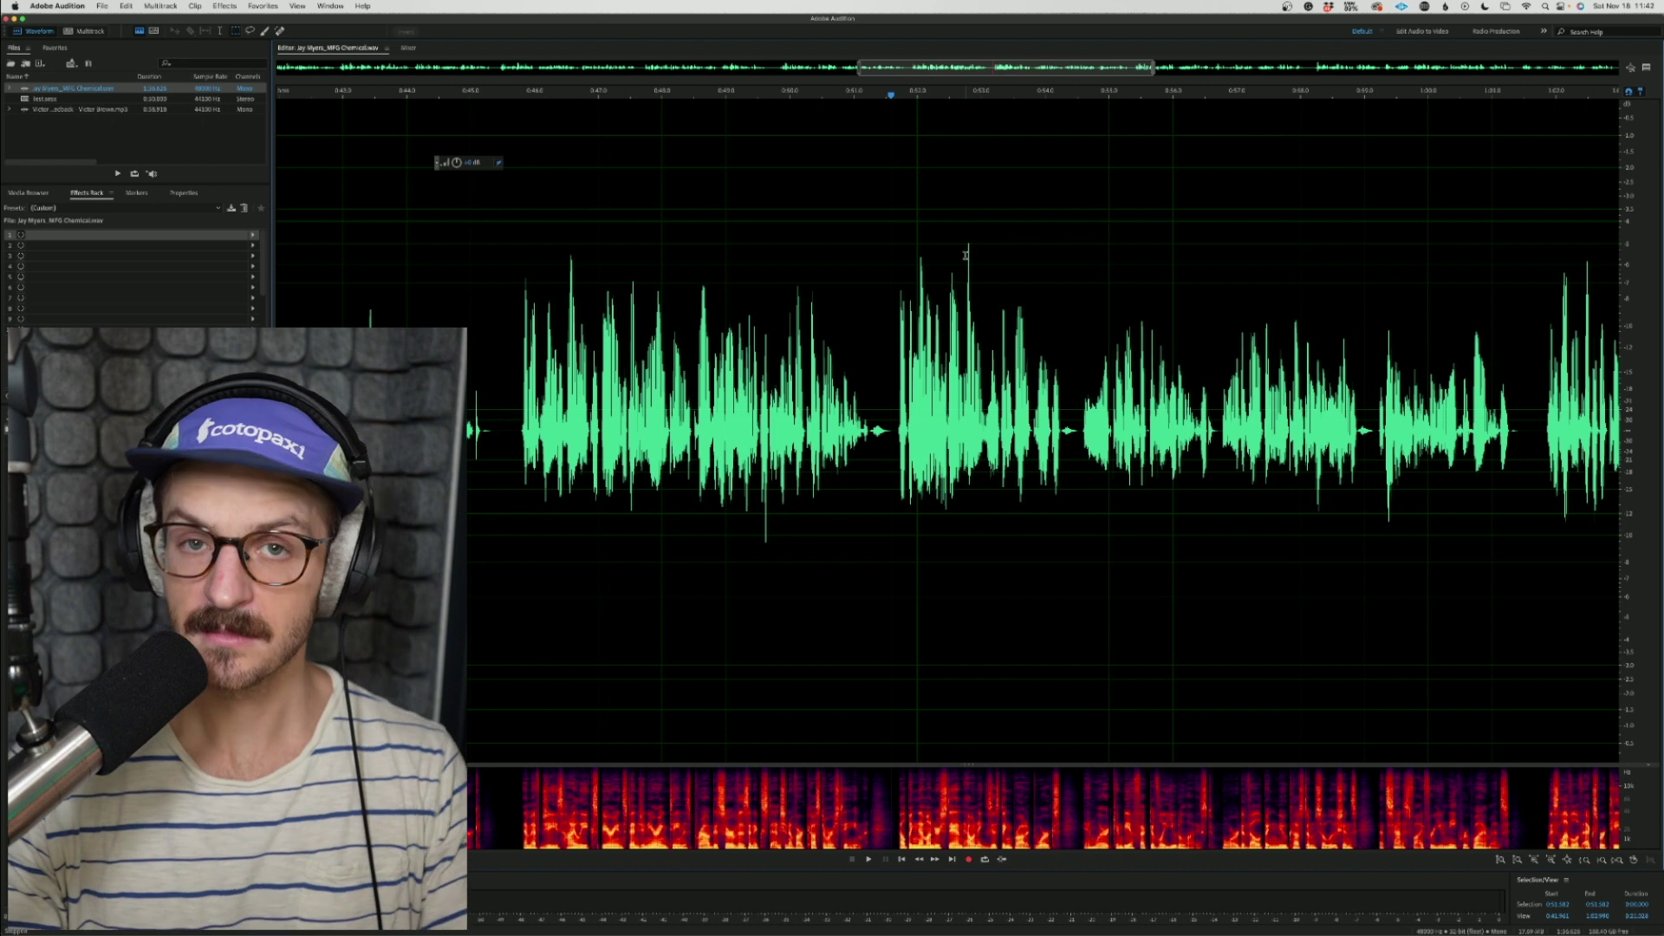
{"action": "key", "text": "equal"}
{"action": "key", "text": "equal"}
{"action": "key", "text": "equal"}
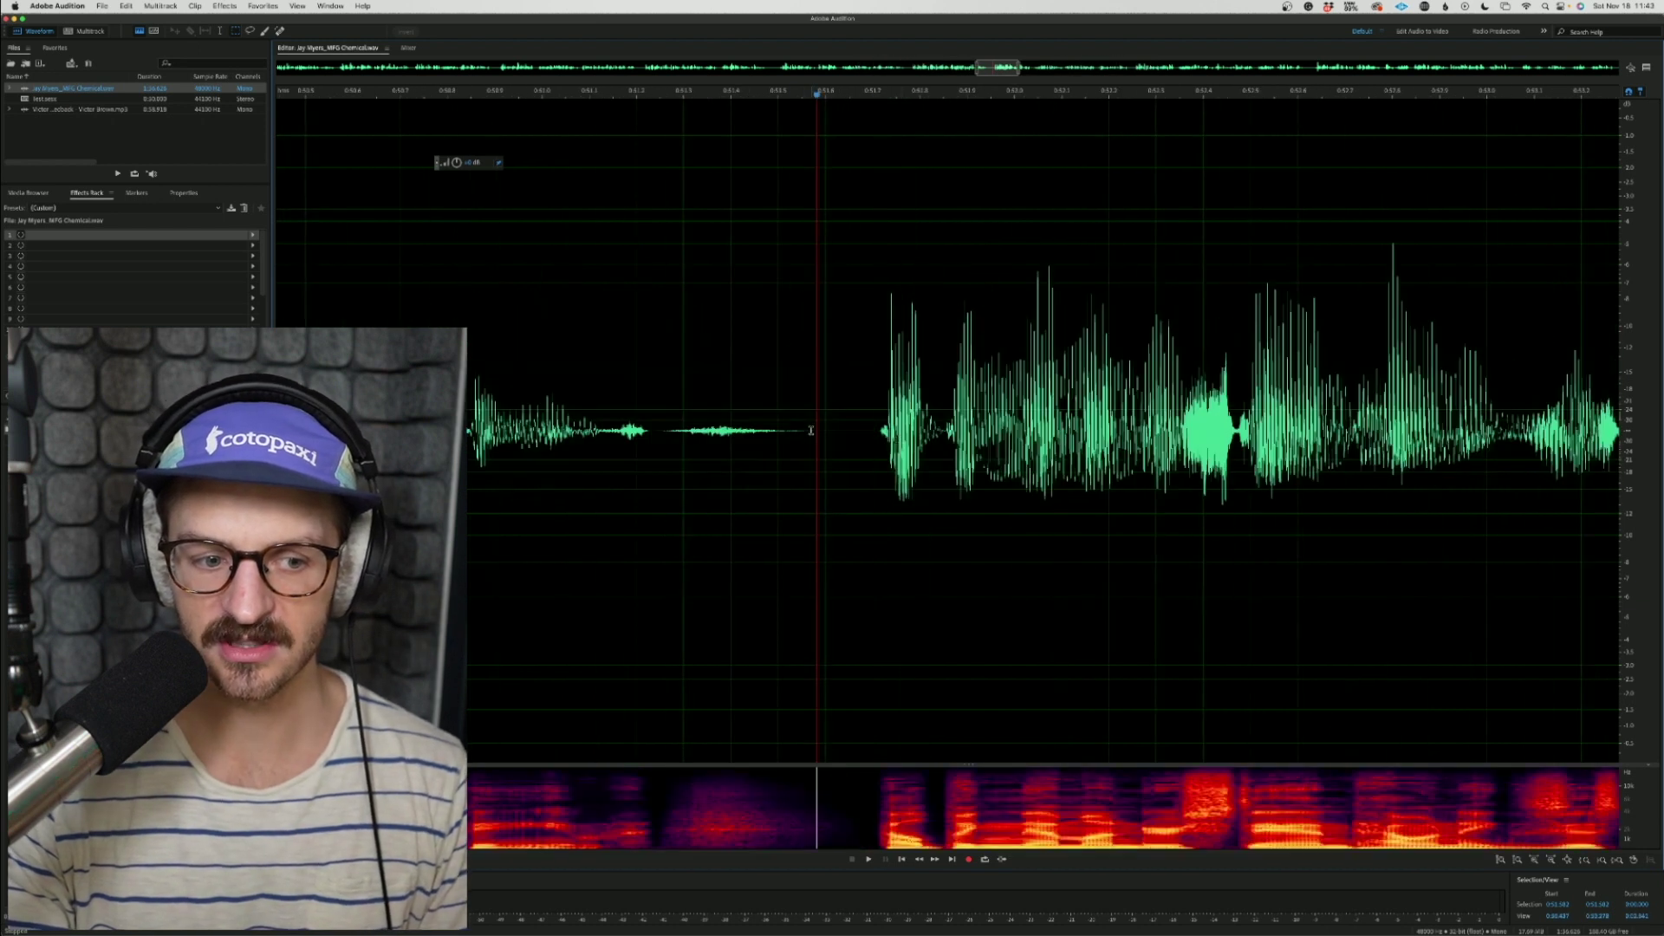
{"action": "left_click", "coordinate": [862, 442]}
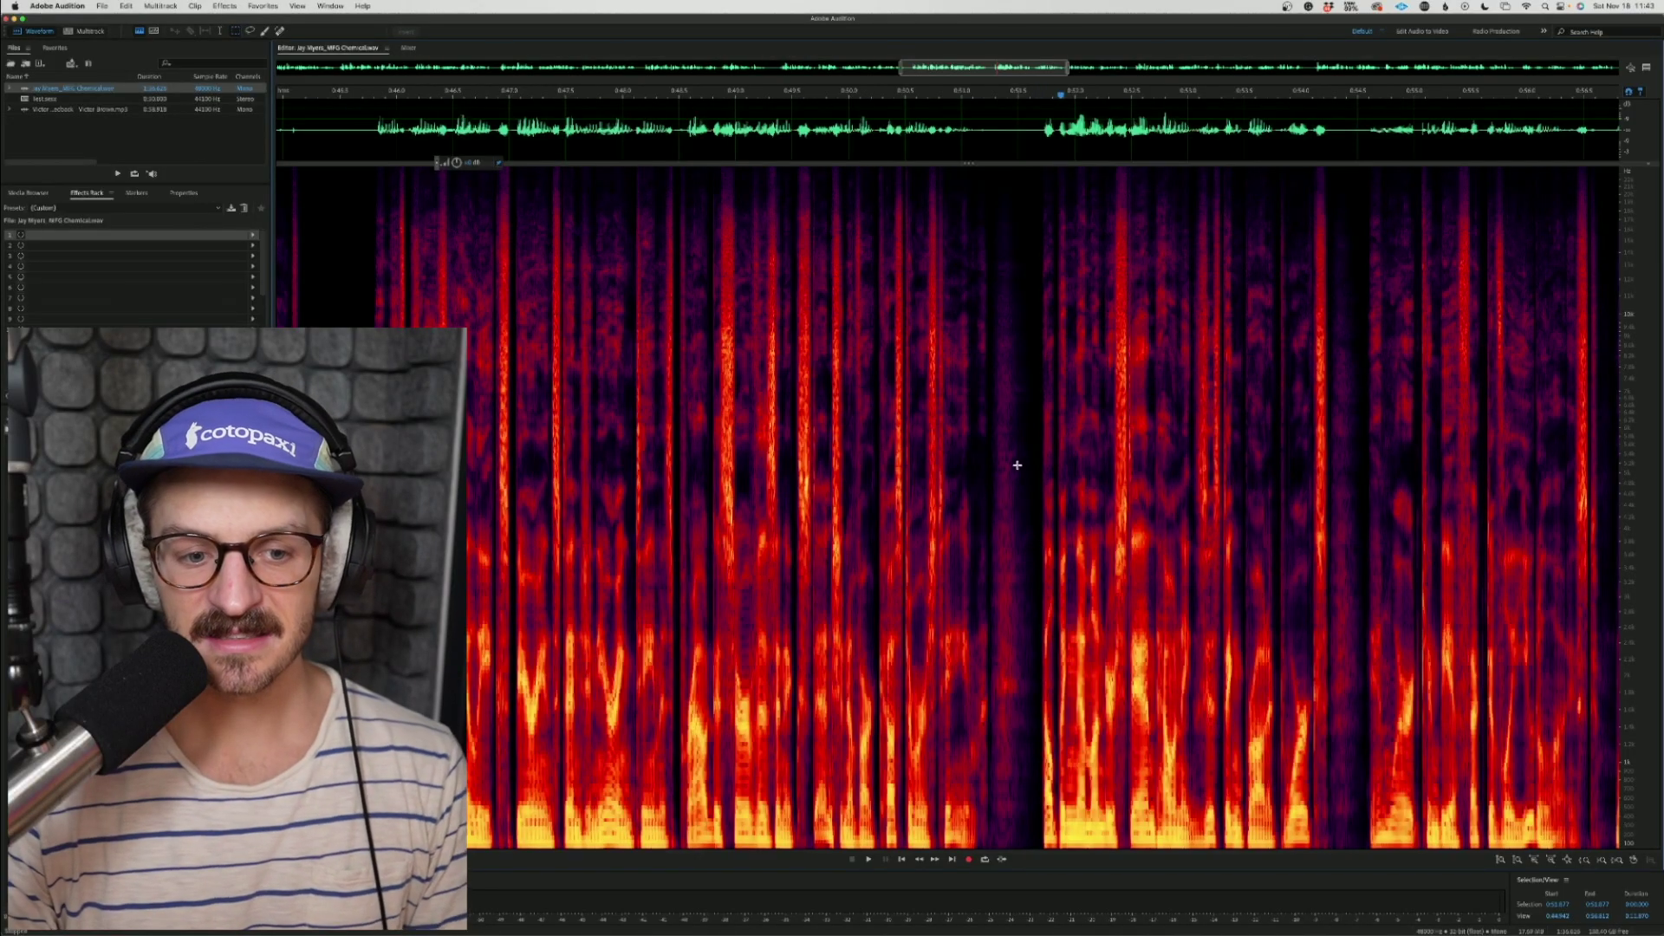
Step: Play back from the pause in the spectrogram and undo the last change
{"action": "left_click", "coordinate": [1034, 478]}
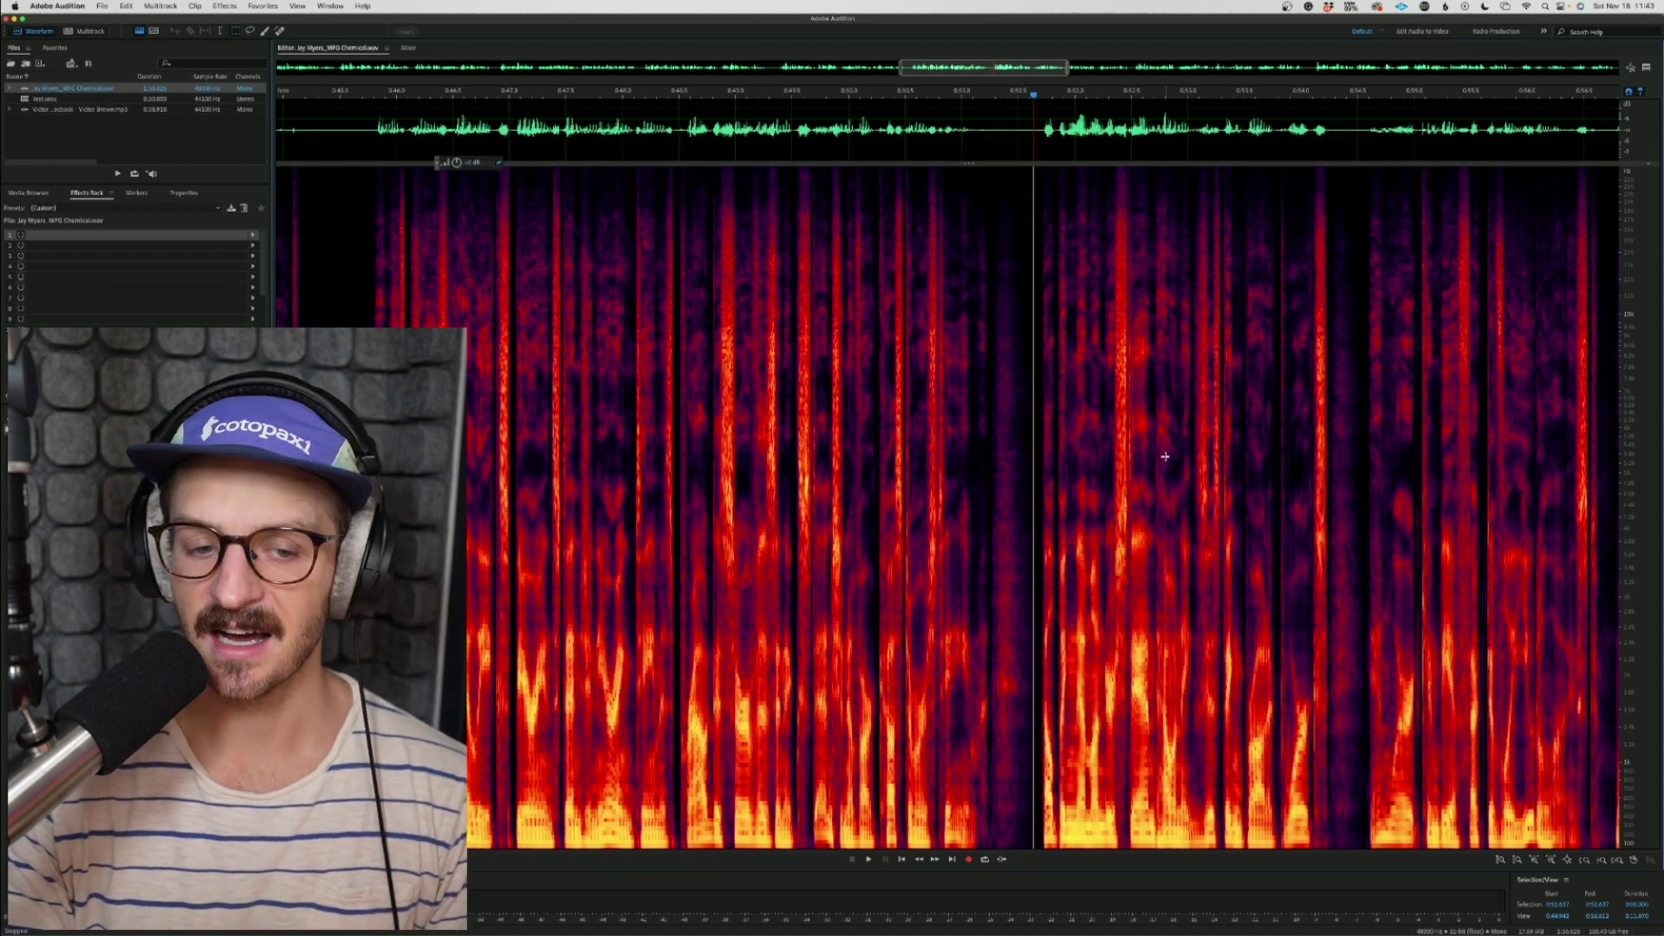
{"action": "key", "text": "space"}
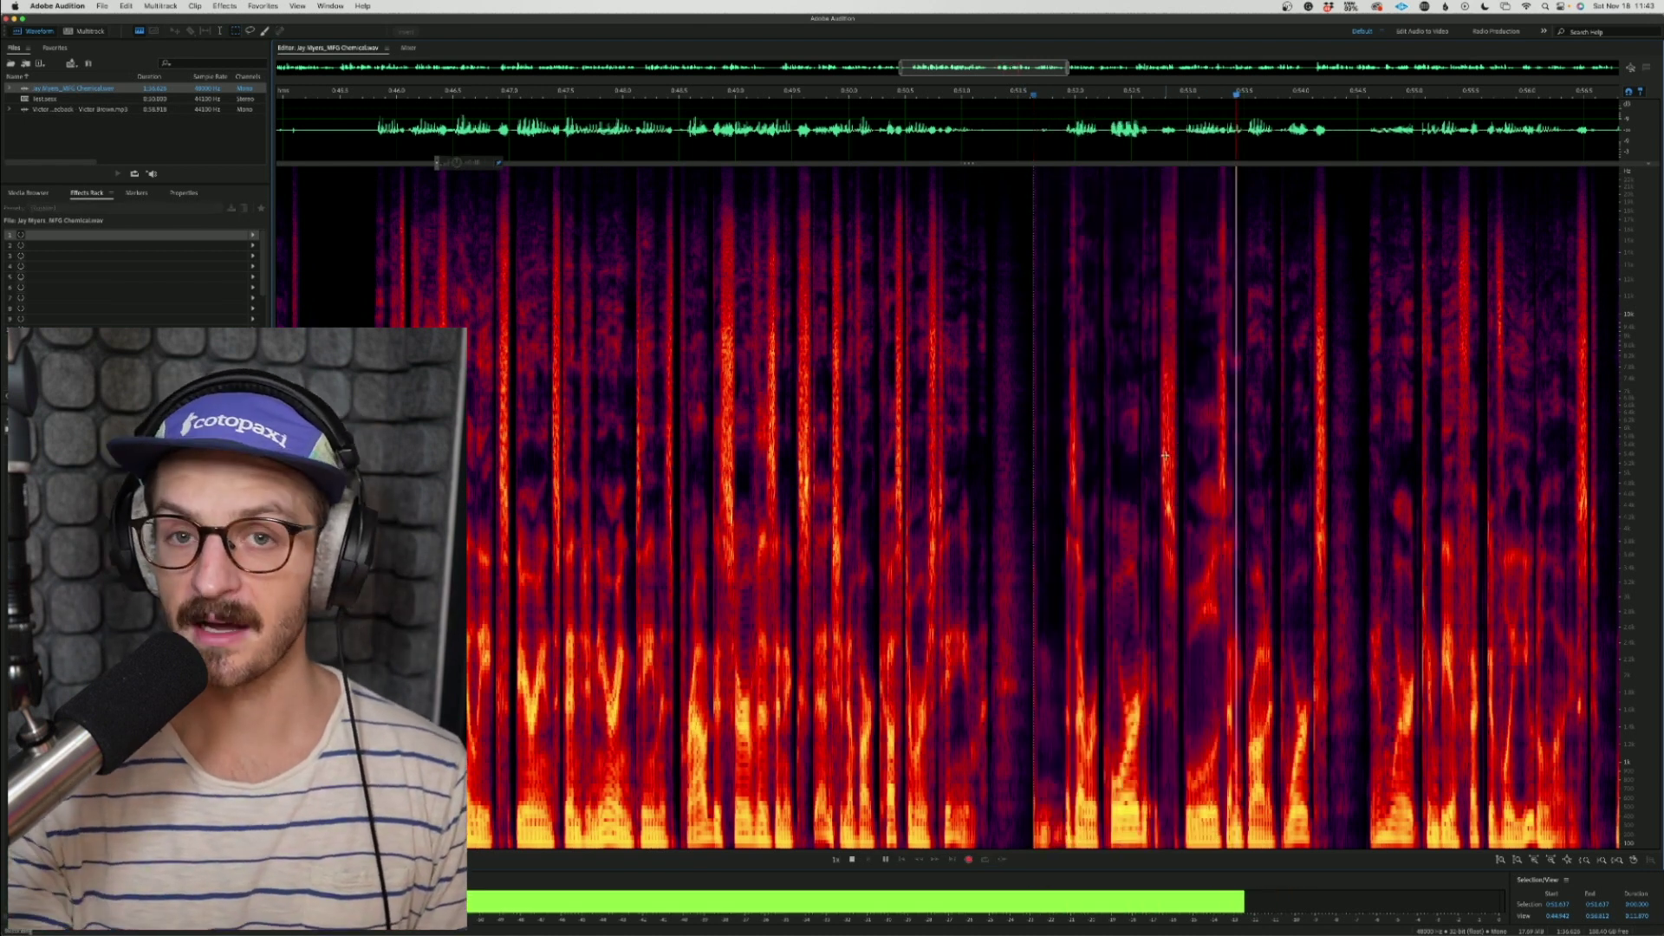
{"action": "key", "text": "space"}
{"action": "key", "text": "ctrl+z"}
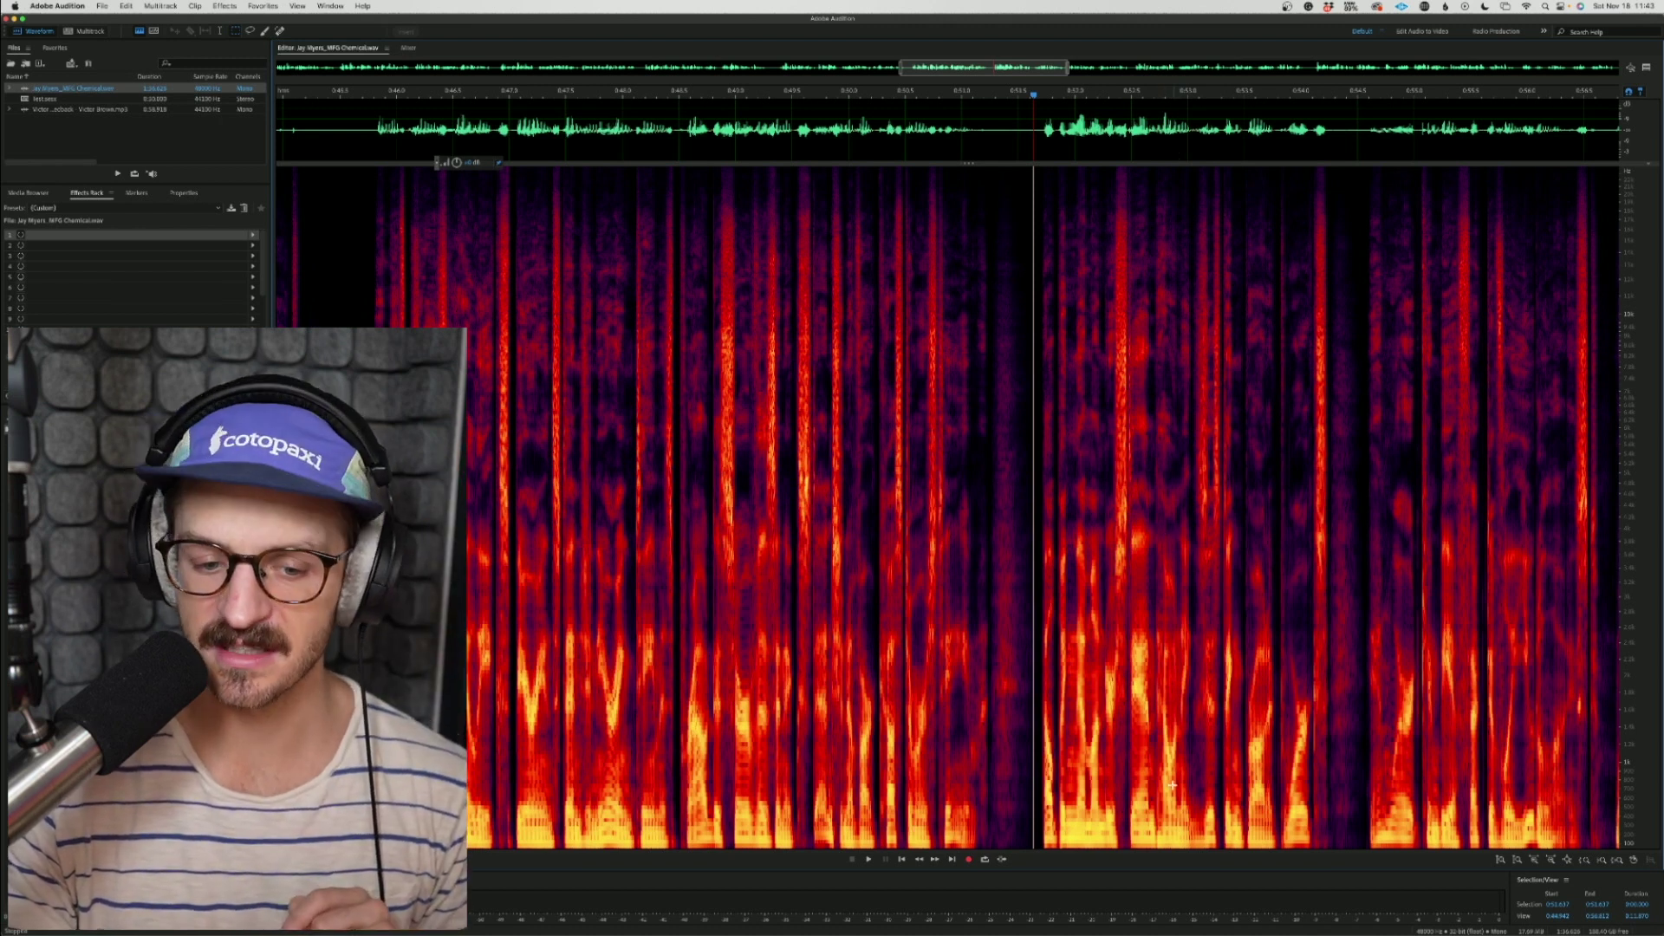
Step: Box the low-frequency click near 0:52.0, then clear it and enlarge the waveform view
{"action": "scroll", "coordinate": [1172, 785], "scroll_direction": "up", "scroll_amount": 2}
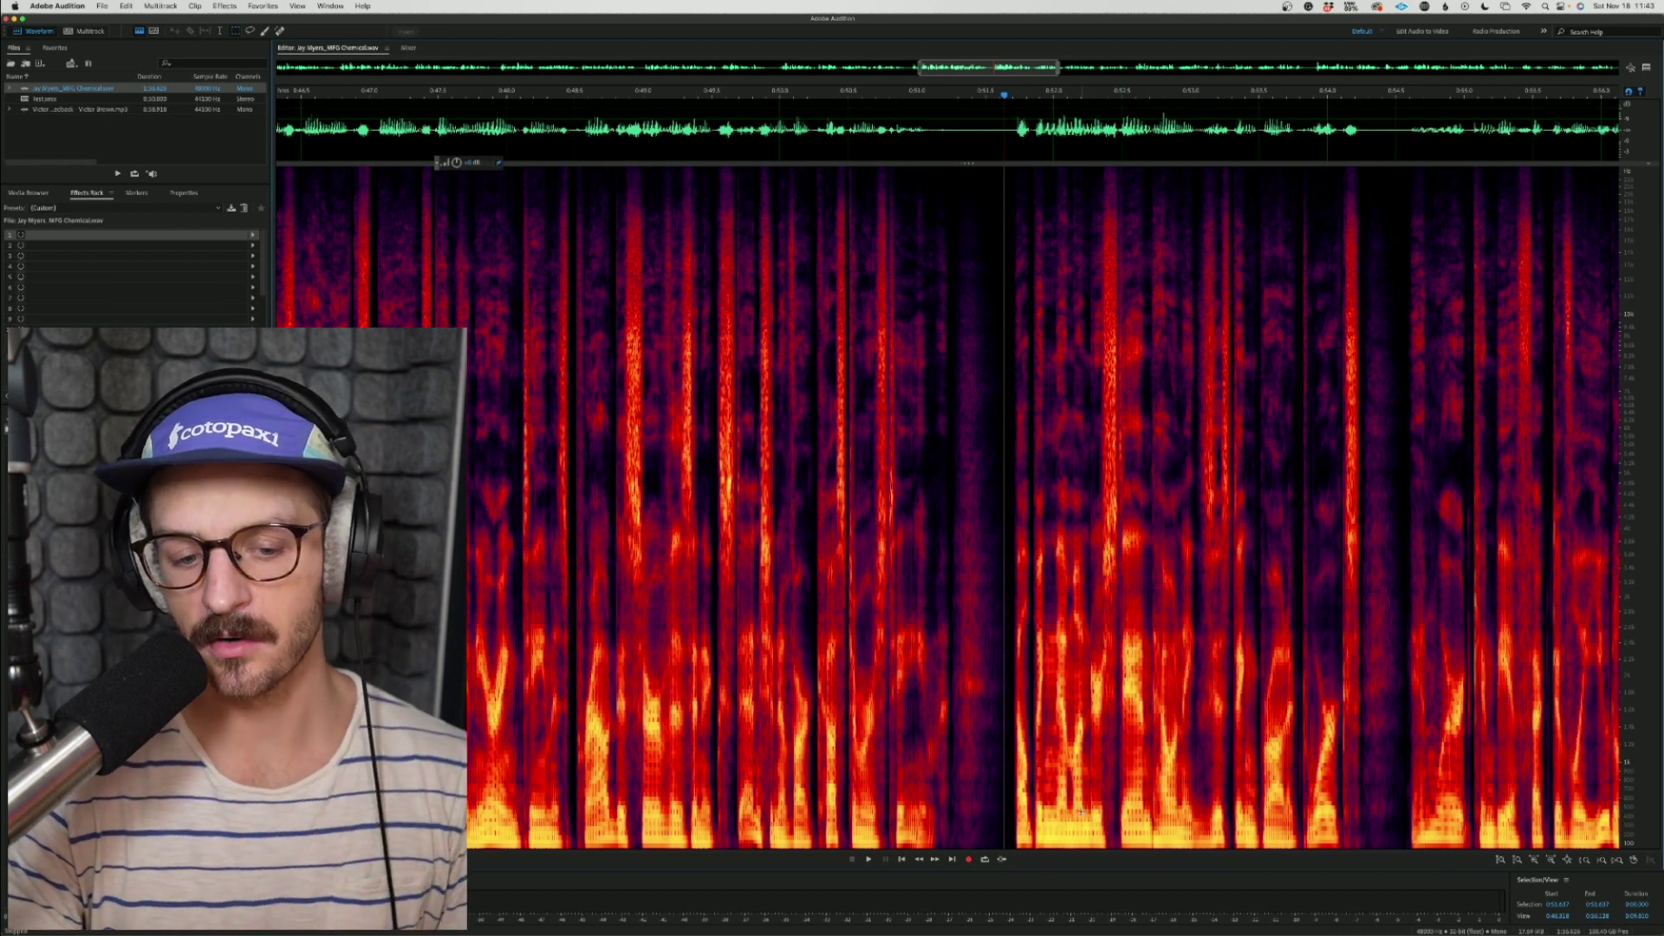
{"action": "scroll", "coordinate": [1081, 811], "scroll_direction": "up", "scroll_amount": 1}
{"action": "left_click_drag", "start_coordinate": [1079, 814], "coordinate": [1047, 845]}
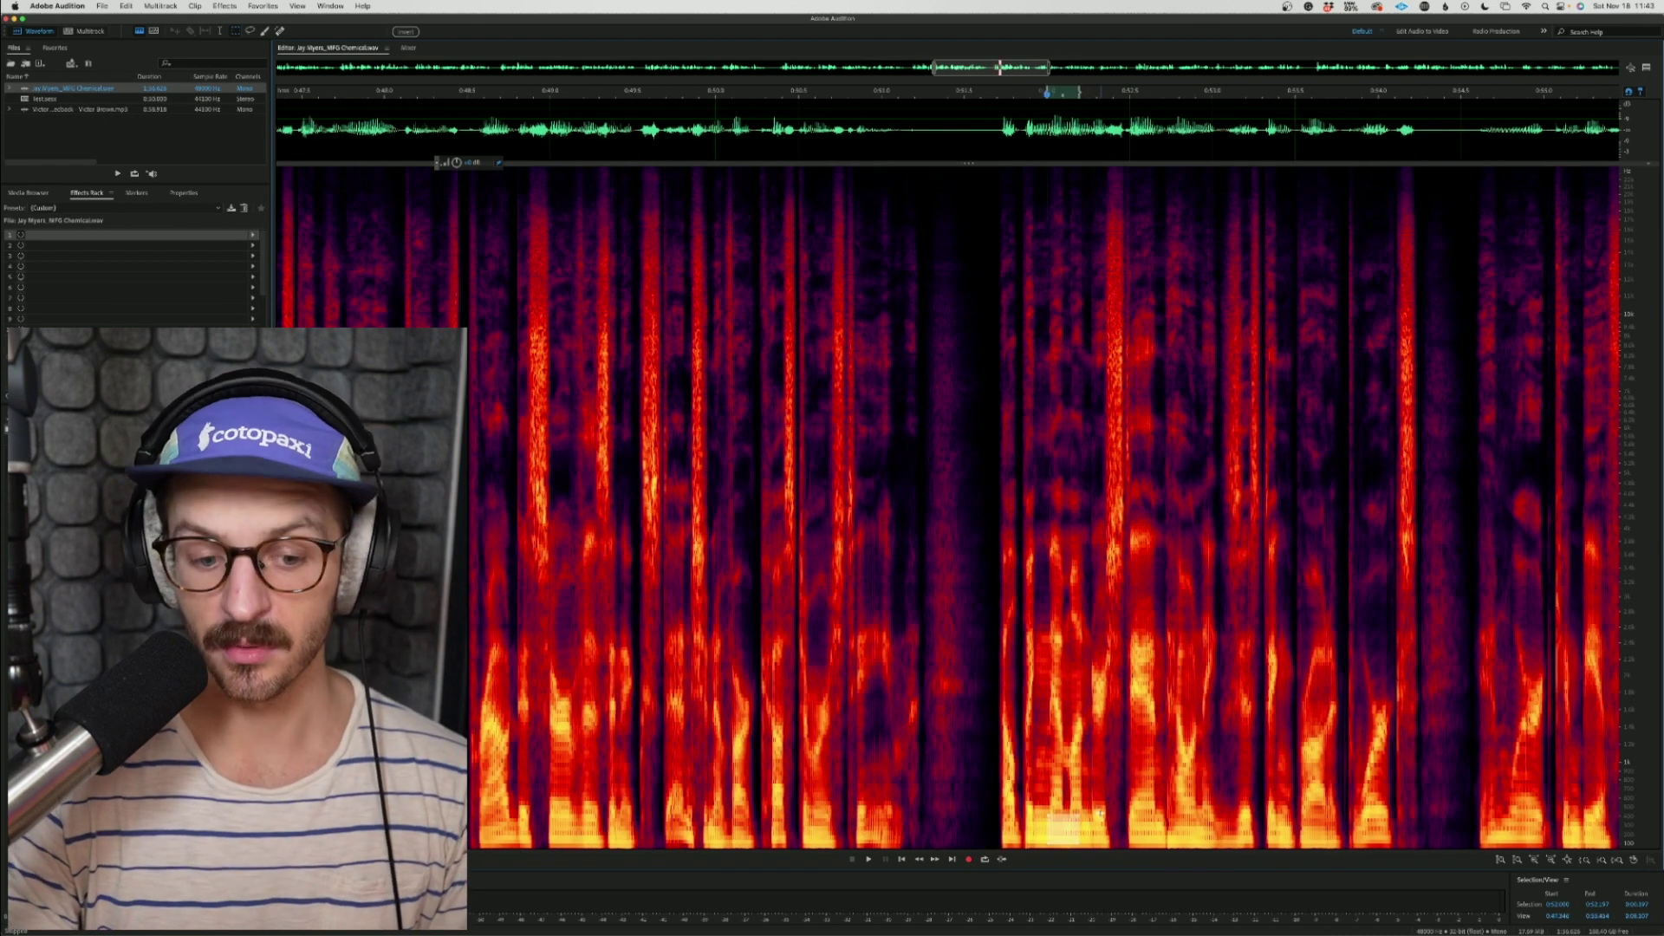
{"action": "left_click", "coordinate": [978, 325]}
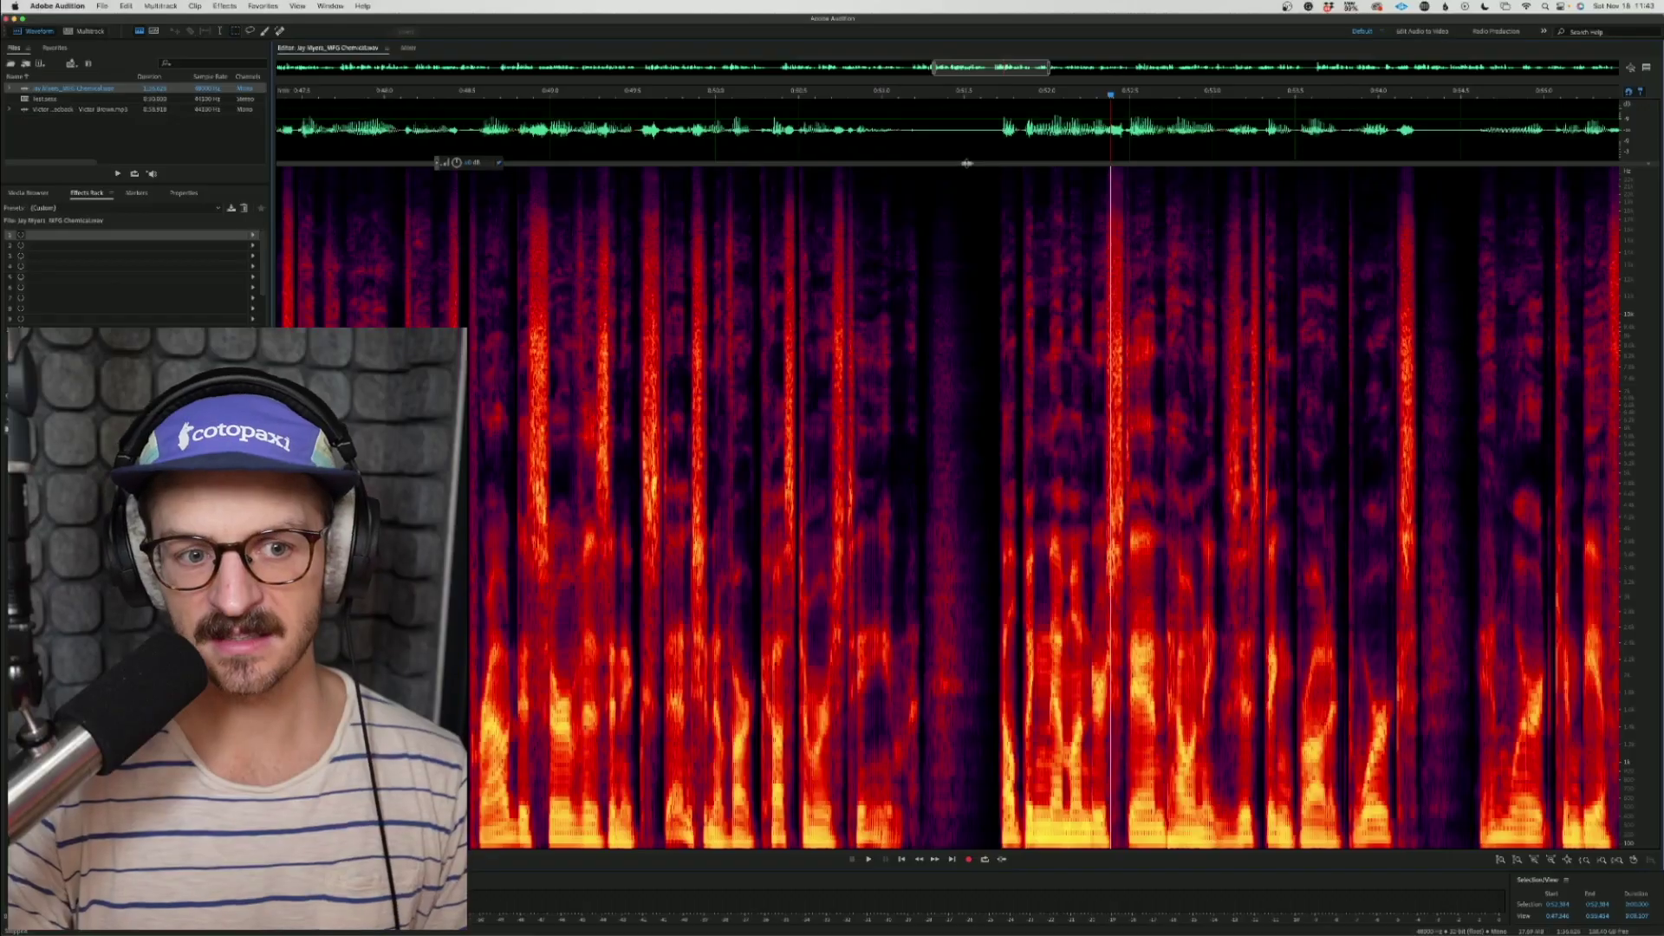
{"action": "left_click_drag", "start_coordinate": [973, 167], "coordinate": [978, 454]}
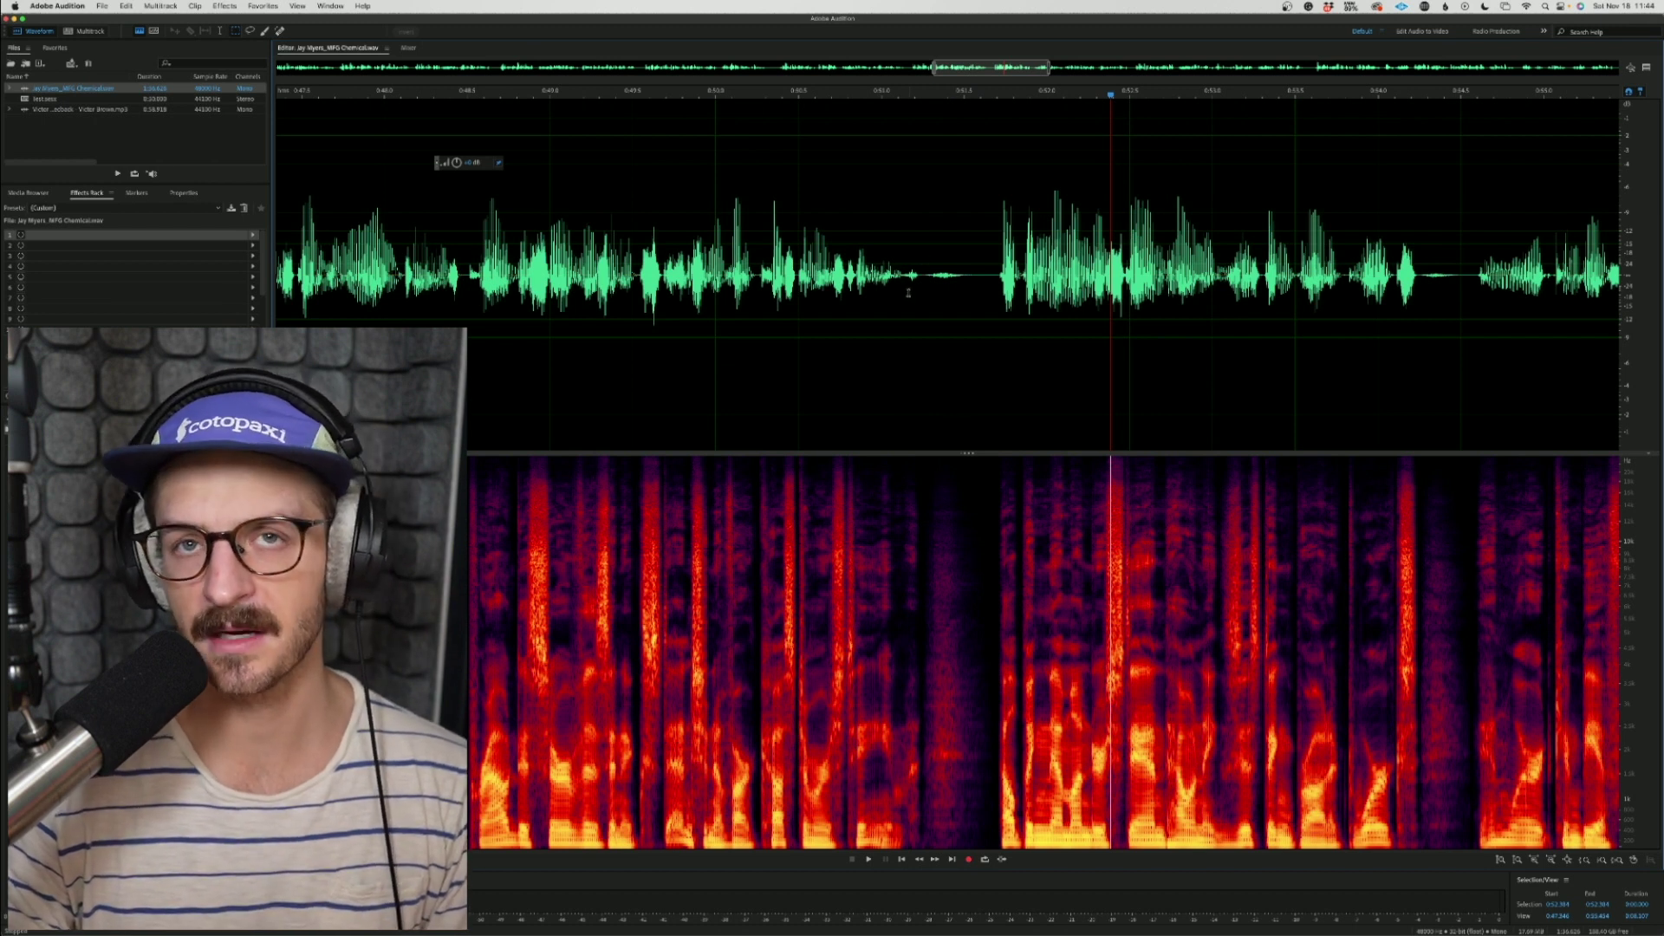
Step: Silence the breath between phrases with Ctrl+Shift+S, undo, and listen to the passage
{"action": "left_click_drag", "start_coordinate": [920, 308], "coordinate": [991, 308]}
{"action": "key", "text": "ctrl+shift+s"}
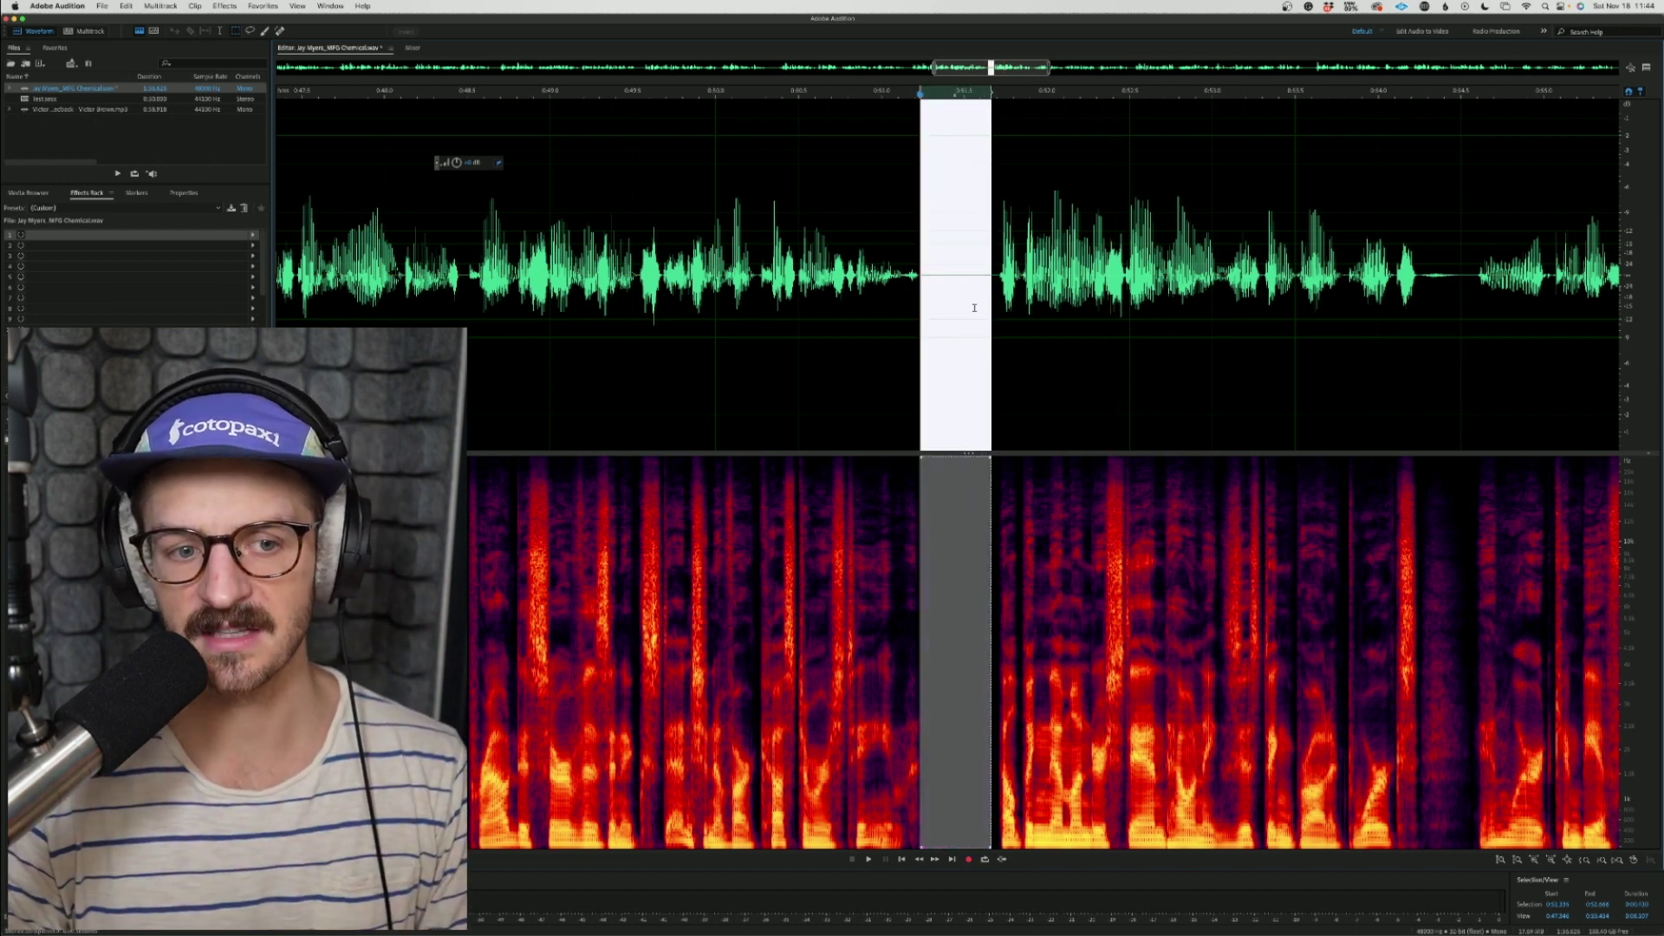
{"action": "key", "text": "space"}
{"action": "key", "text": "ctrl+z"}
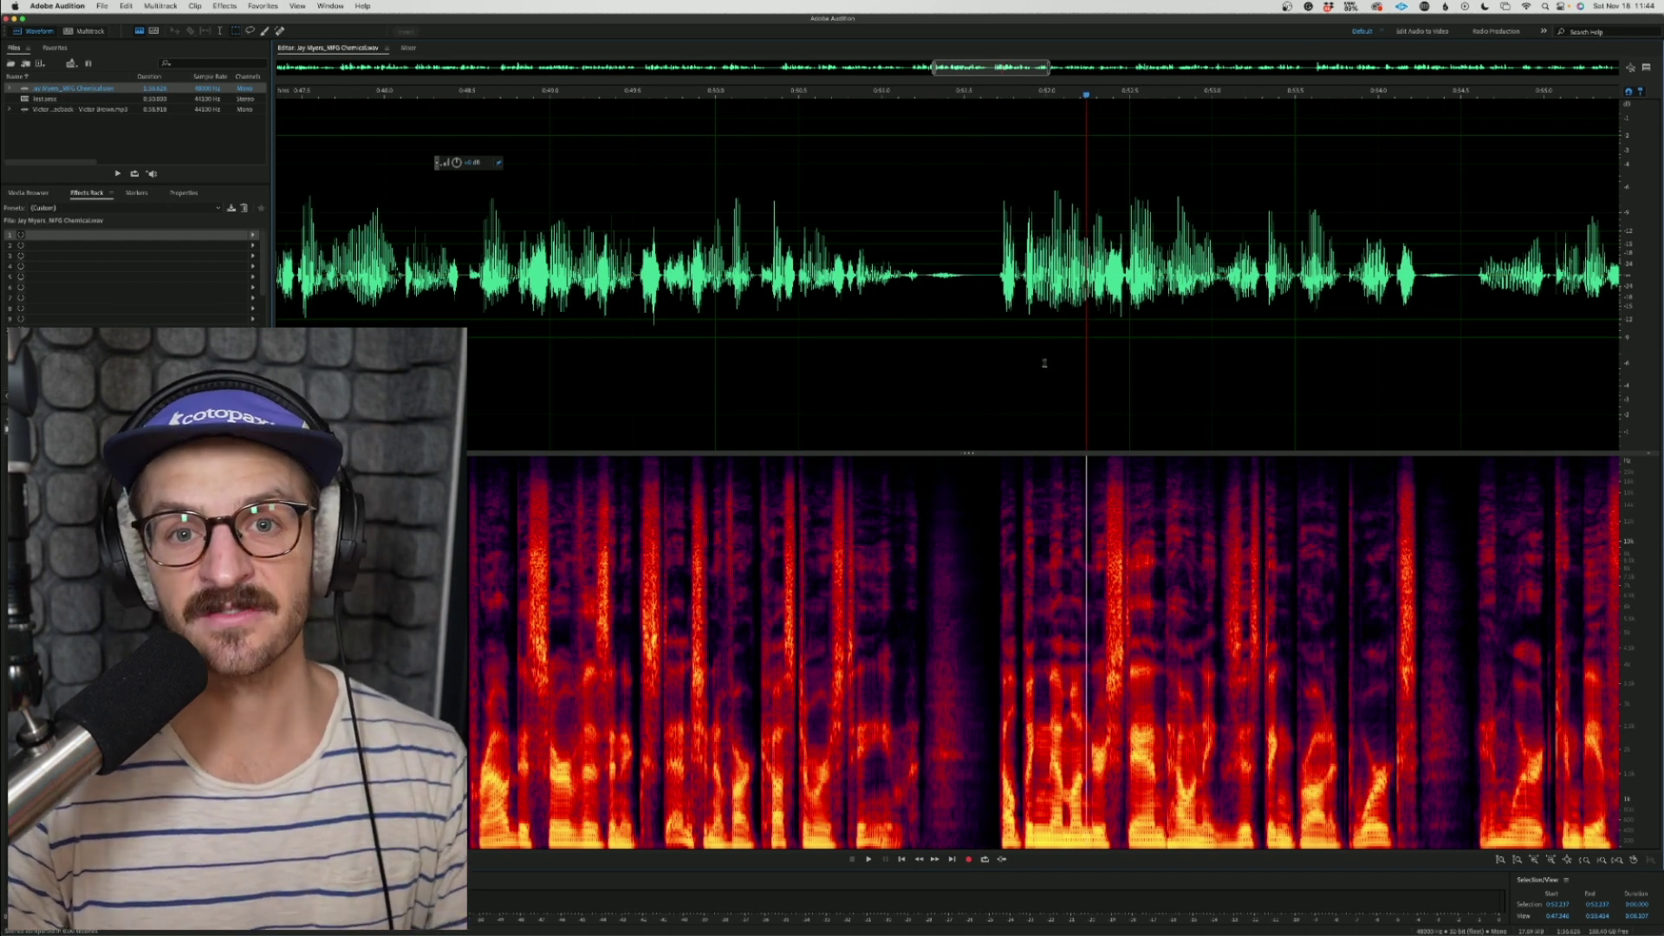
Step: Enlarge the spectrogram above the waveform and zoom around the breath
{"action": "left_click_drag", "start_coordinate": [971, 451], "coordinate": [979, 222]}
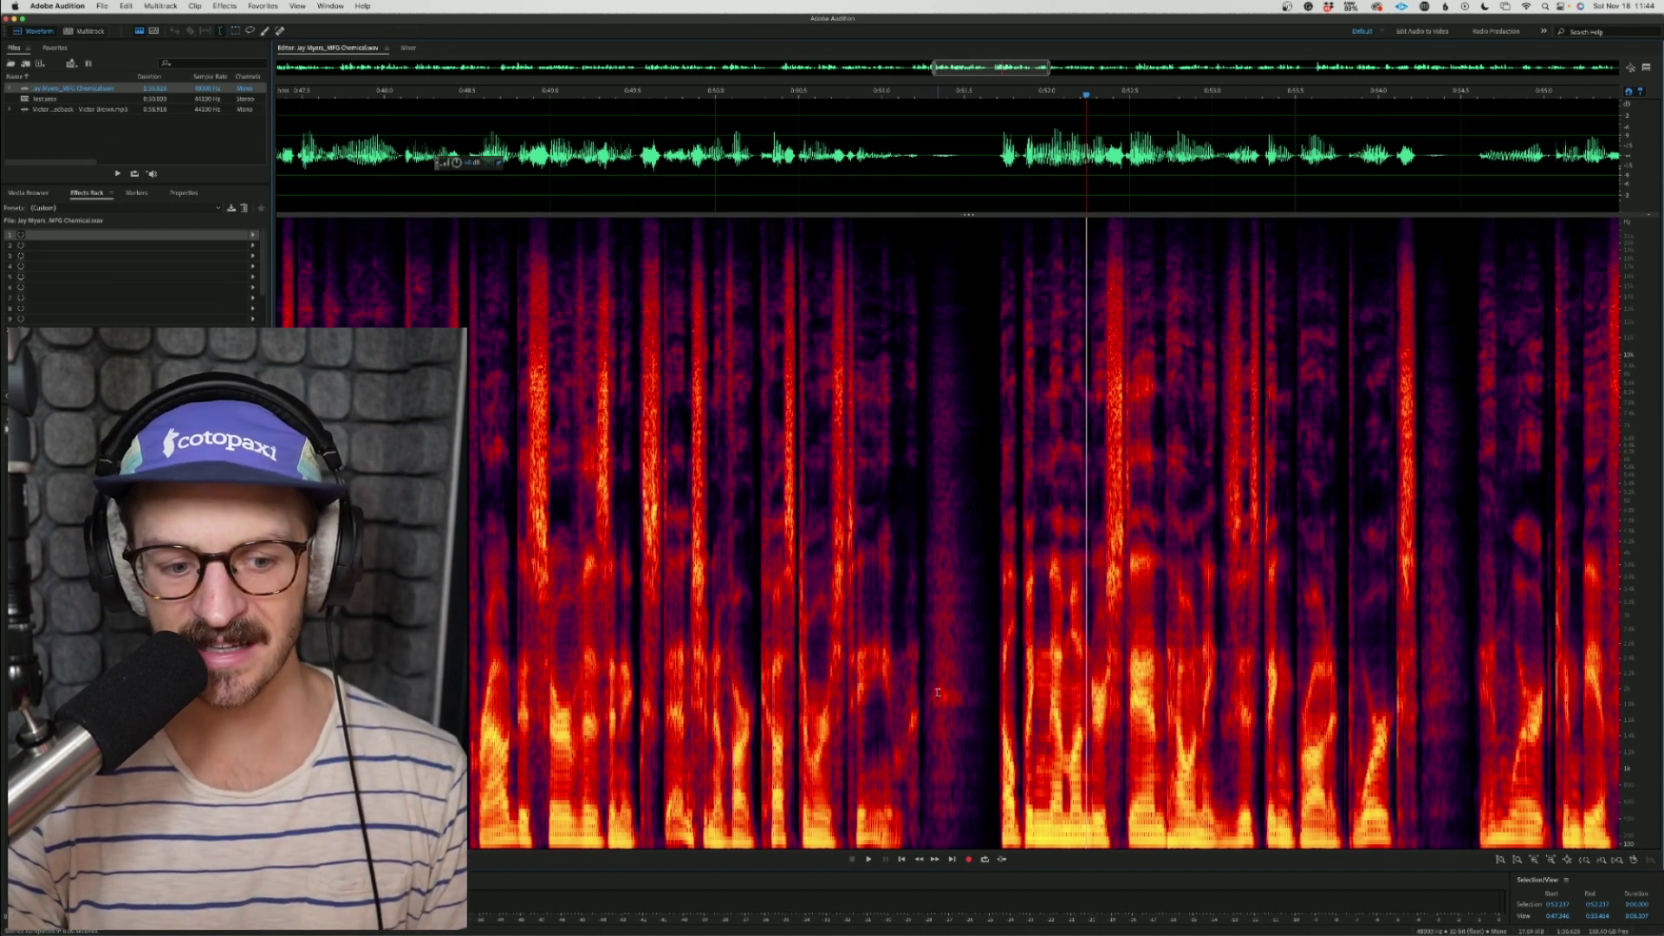
{"action": "scroll", "coordinate": [952, 709], "scroll_direction": "up", "scroll_amount": 10}
{"action": "scroll", "coordinate": [961, 713], "scroll_direction": "down", "scroll_amount": 4}
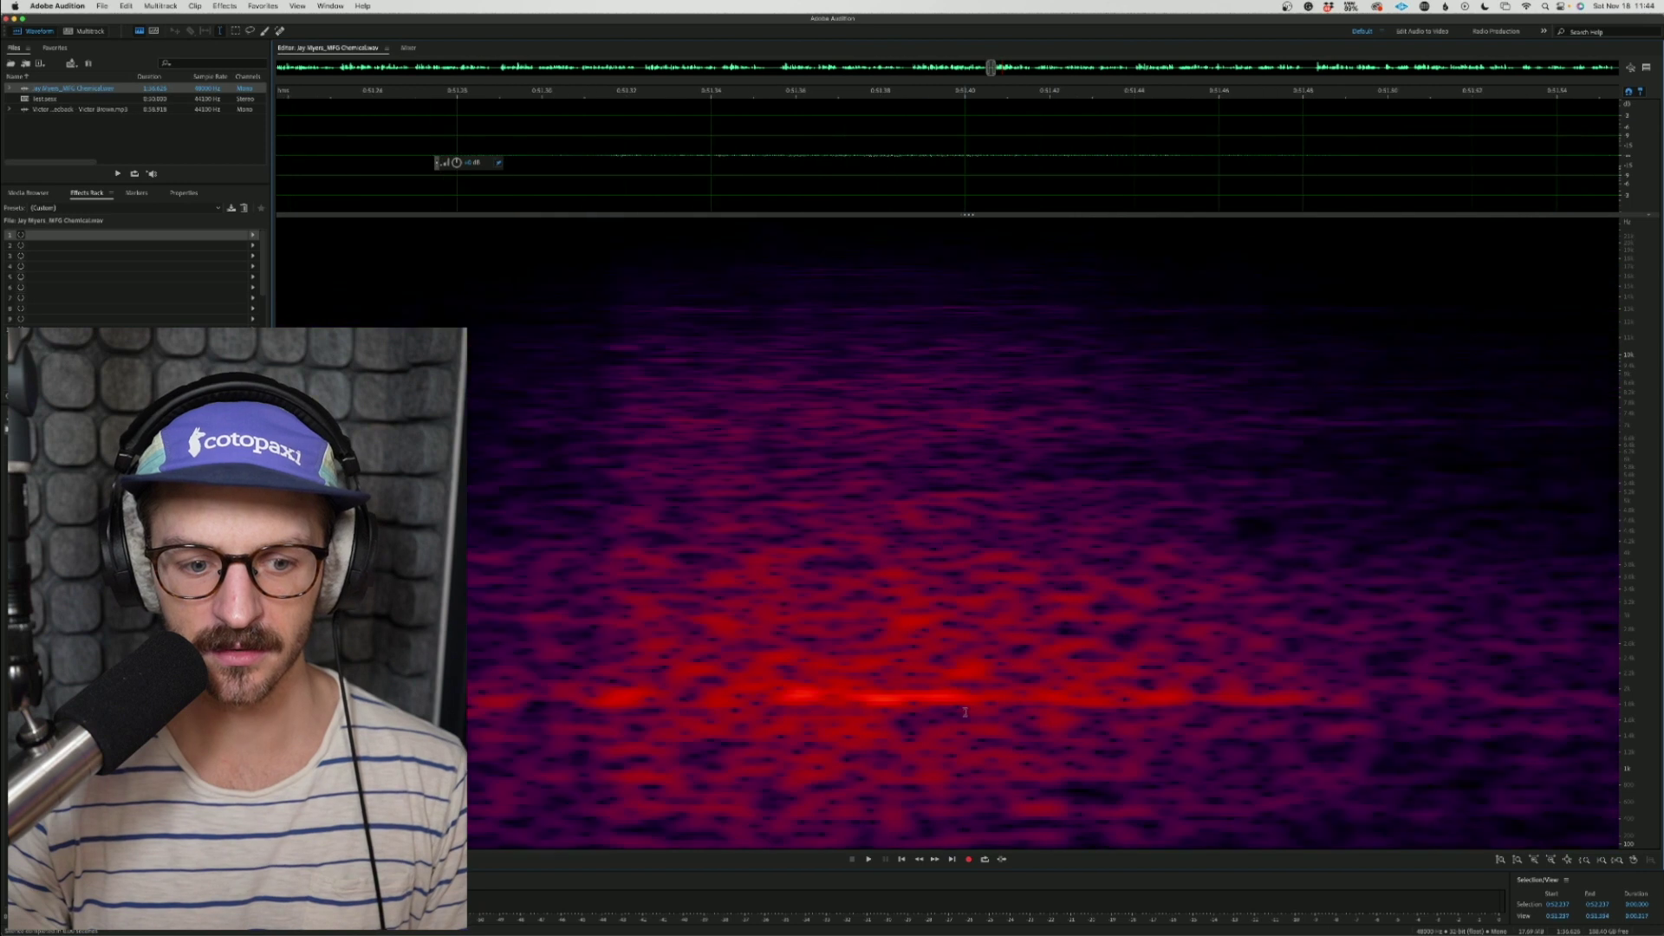
{"action": "scroll", "coordinate": [965, 711], "scroll_direction": "down", "scroll_amount": 2}
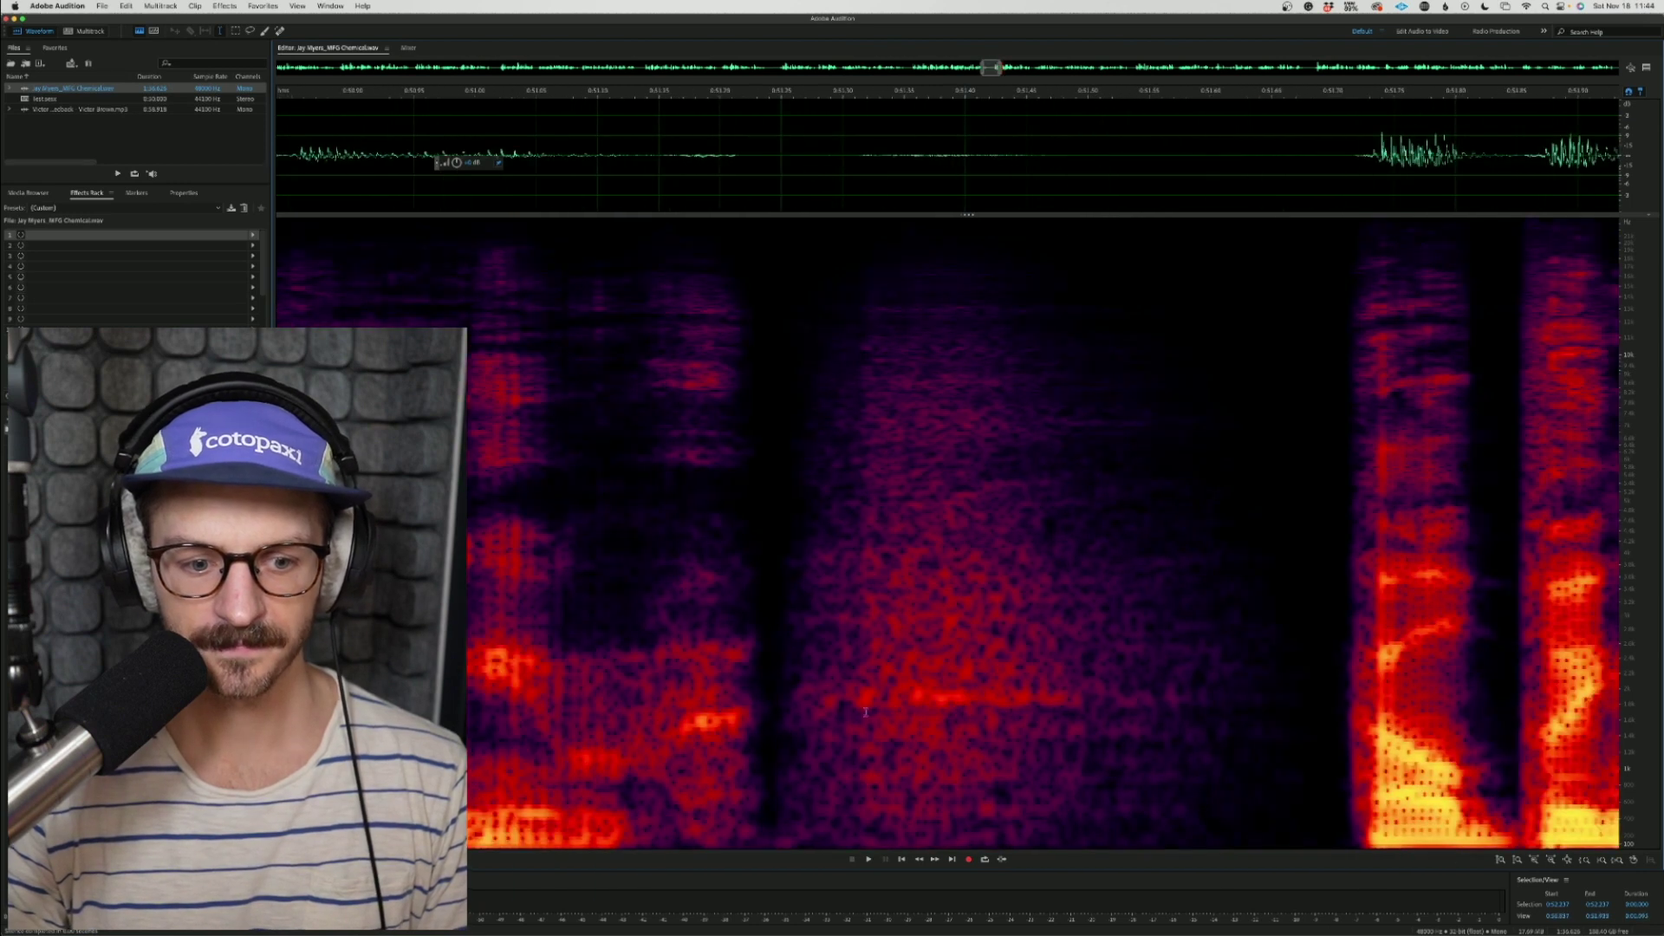
Step: Select the whole breath and silence it with Delete, then clear the selection
{"action": "left_click", "coordinate": [774, 611]}
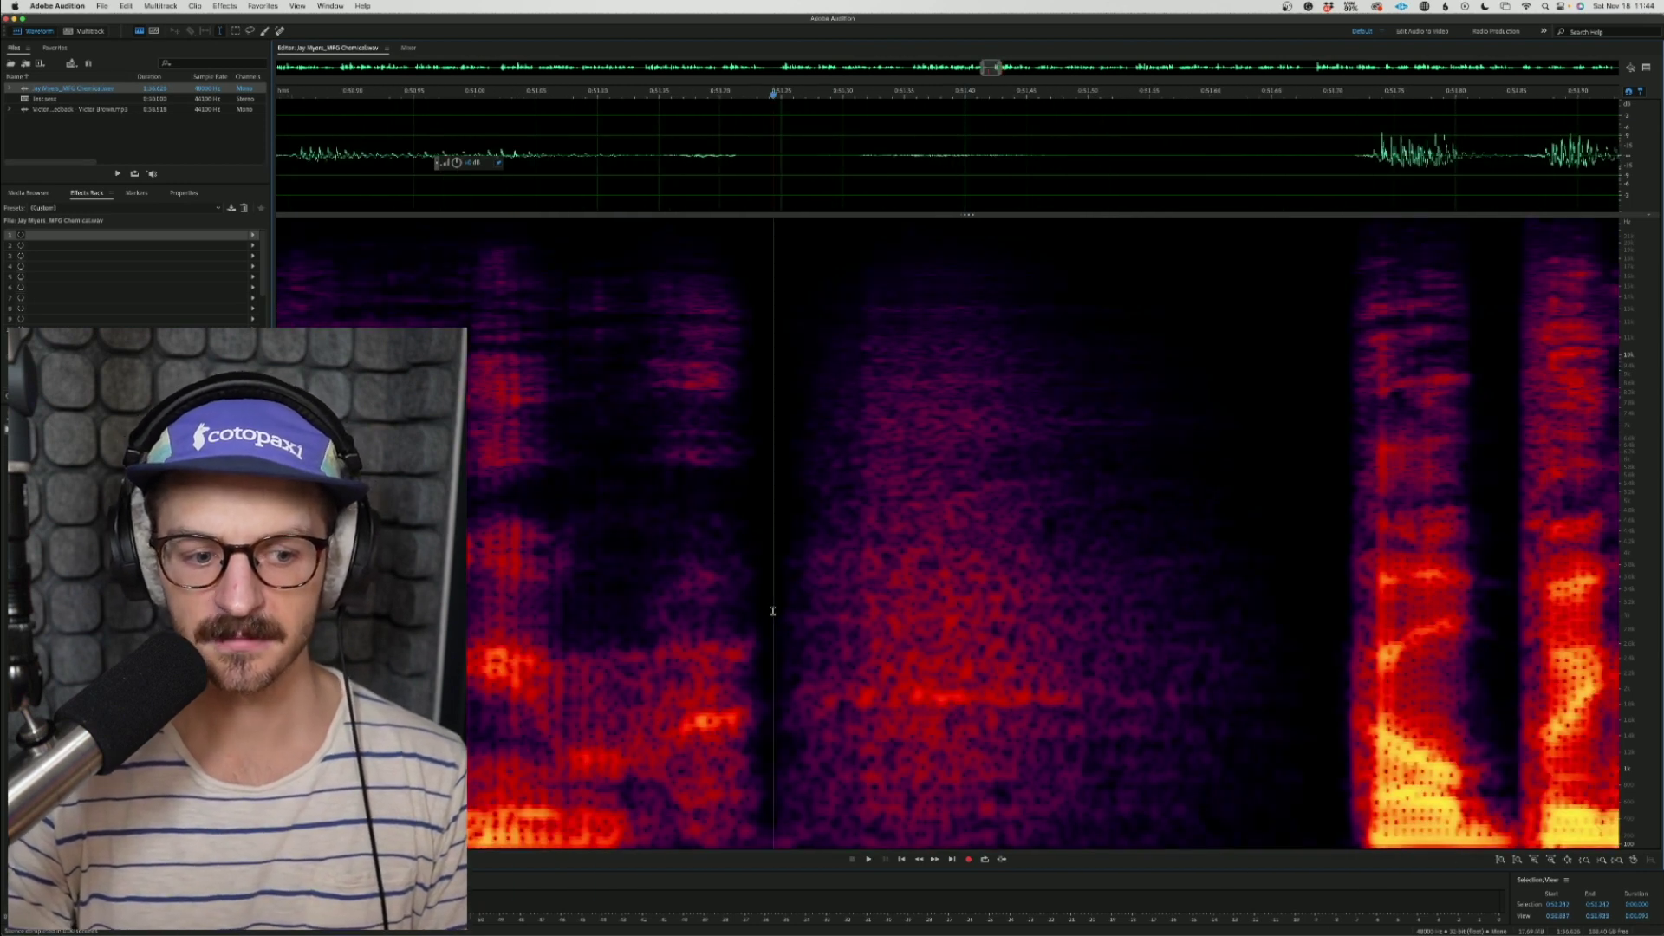
{"action": "left_click", "coordinate": [1322, 587], "text": "shift"}
{"action": "key", "text": "Delete"}
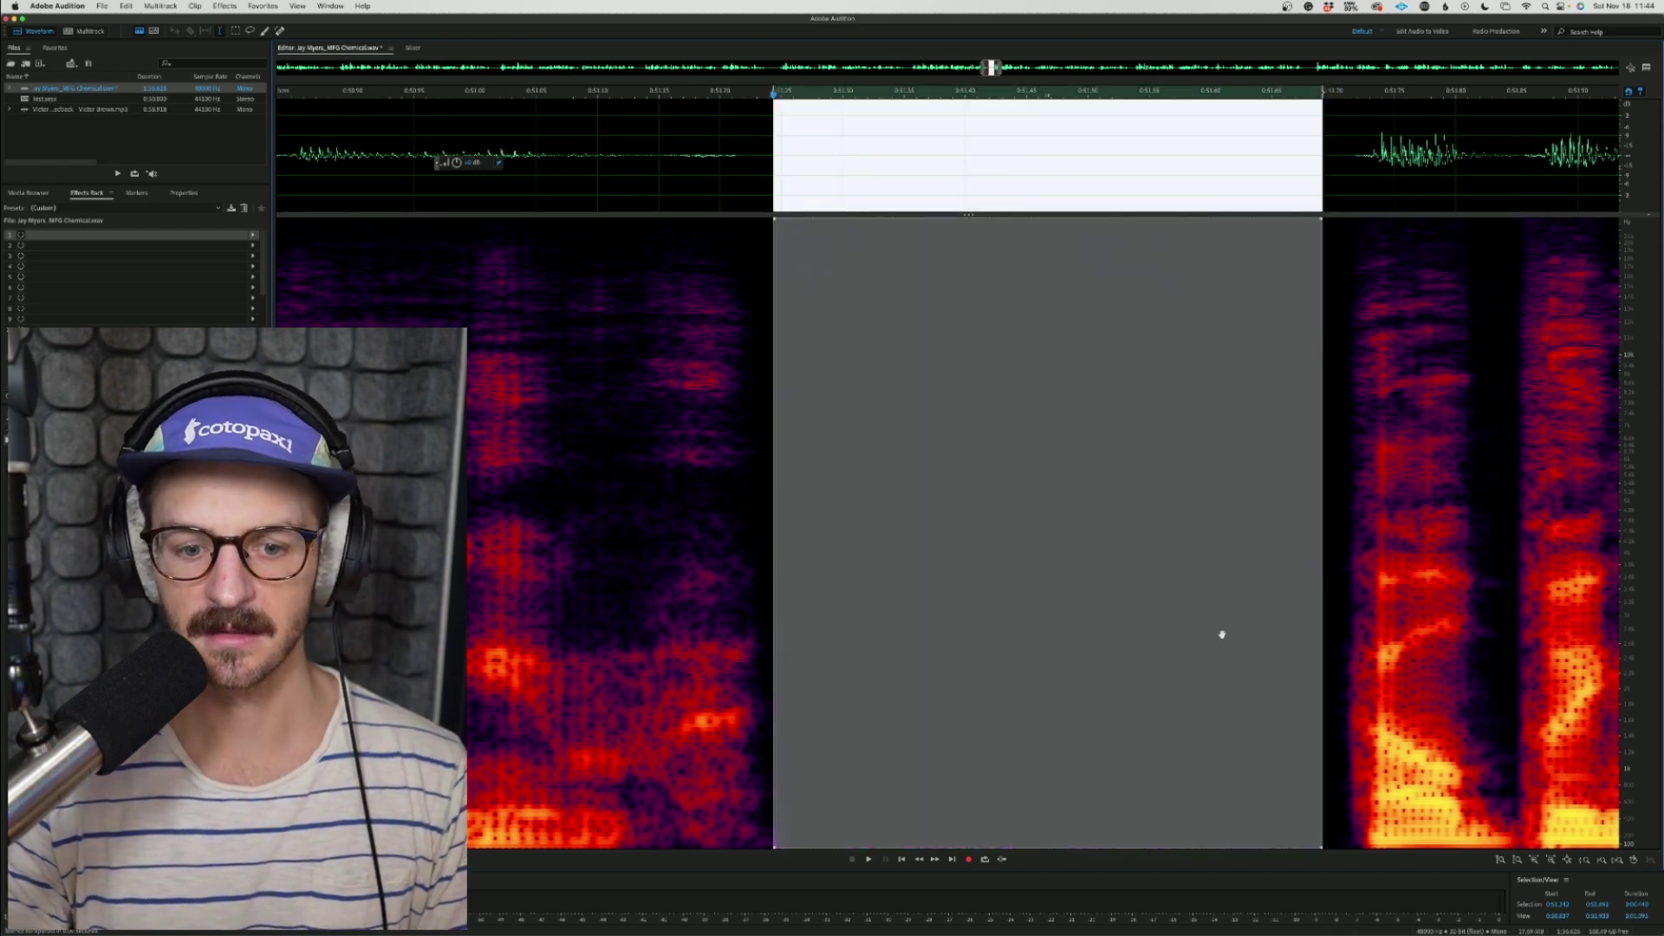
{"action": "left_click", "coordinate": [1366, 638]}
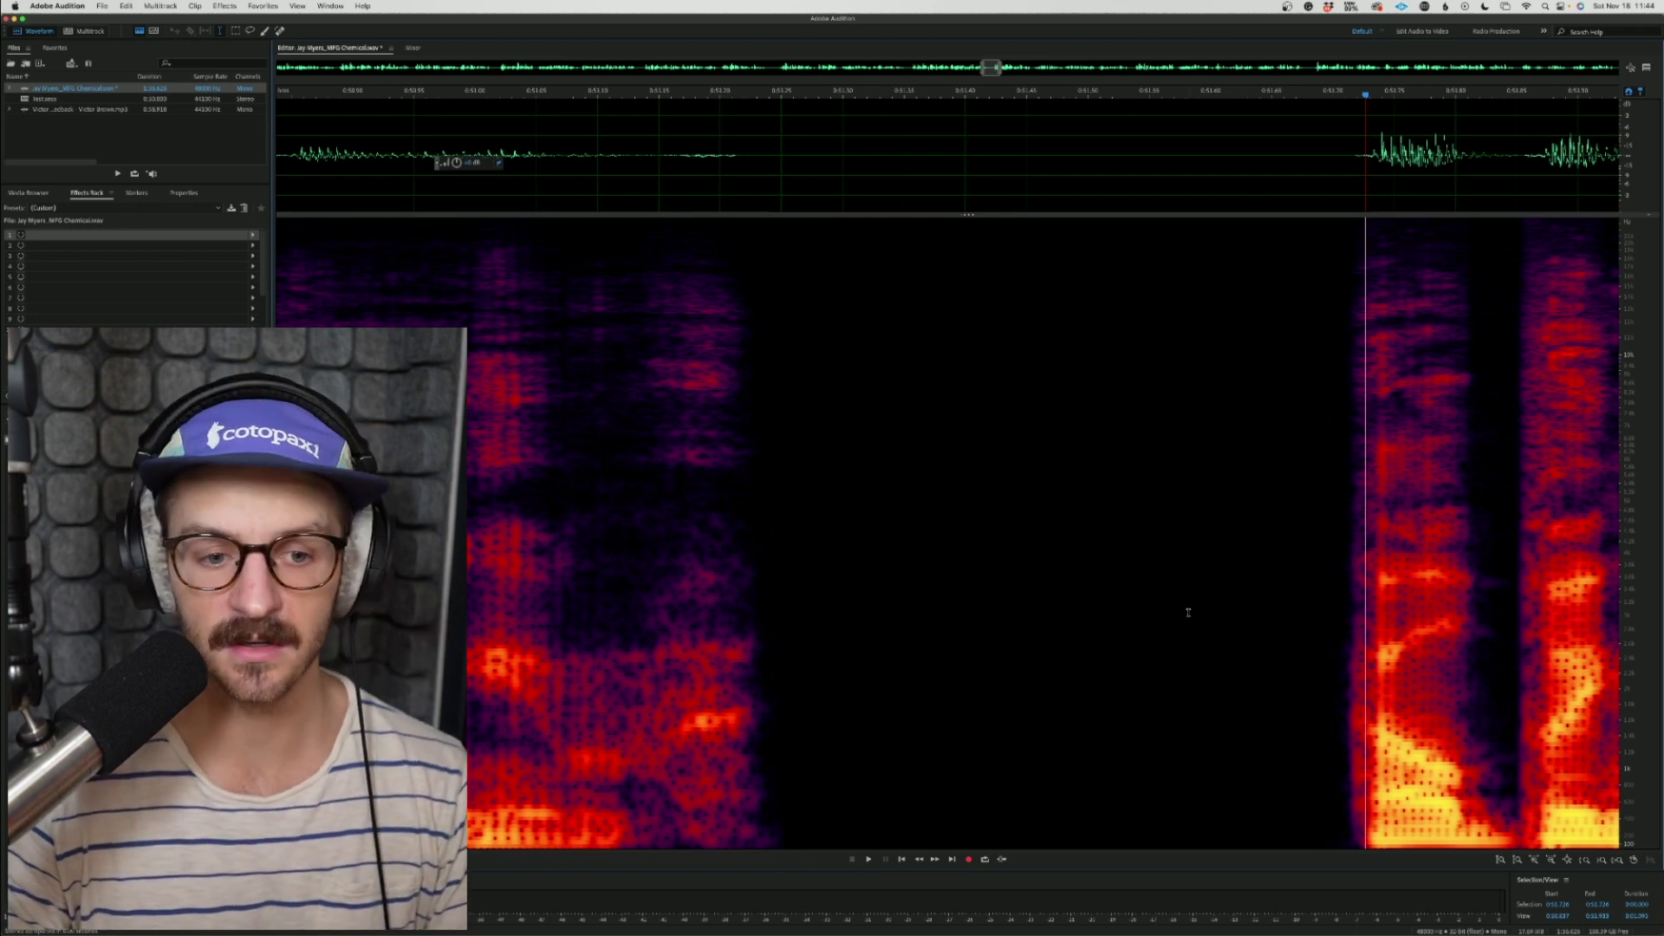
{"action": "scroll", "coordinate": [1127, 632], "scroll_direction": "down", "scroll_amount": 5}
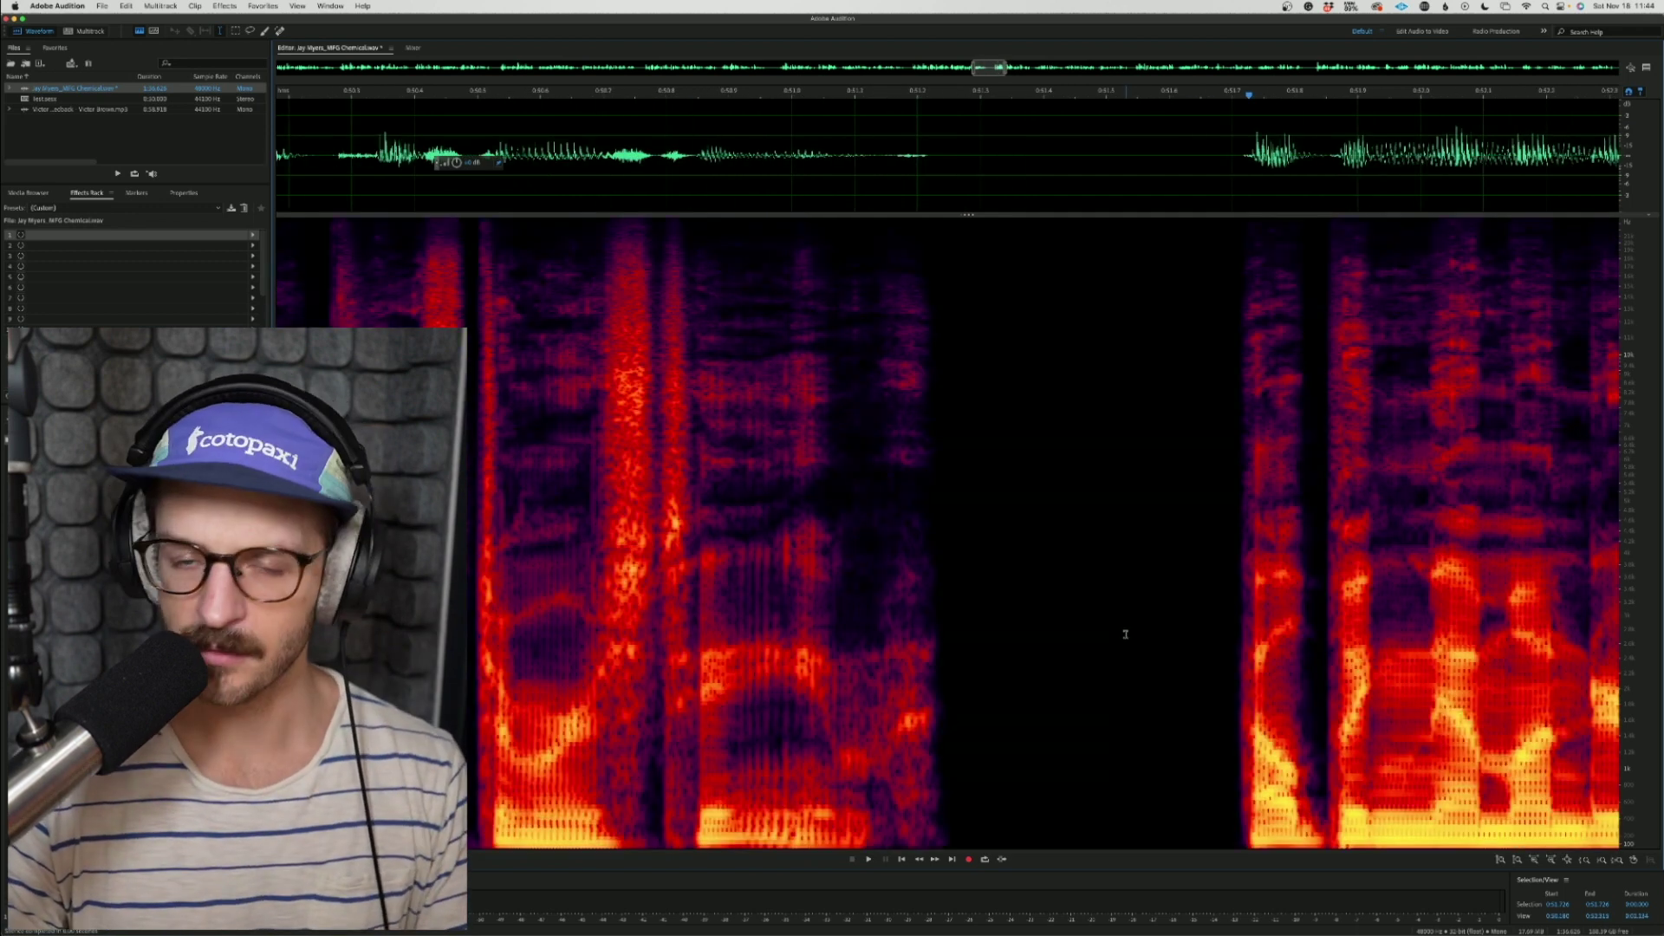
{"action": "scroll", "coordinate": [1244, 626], "scroll_direction": "down", "scroll_amount": 4}
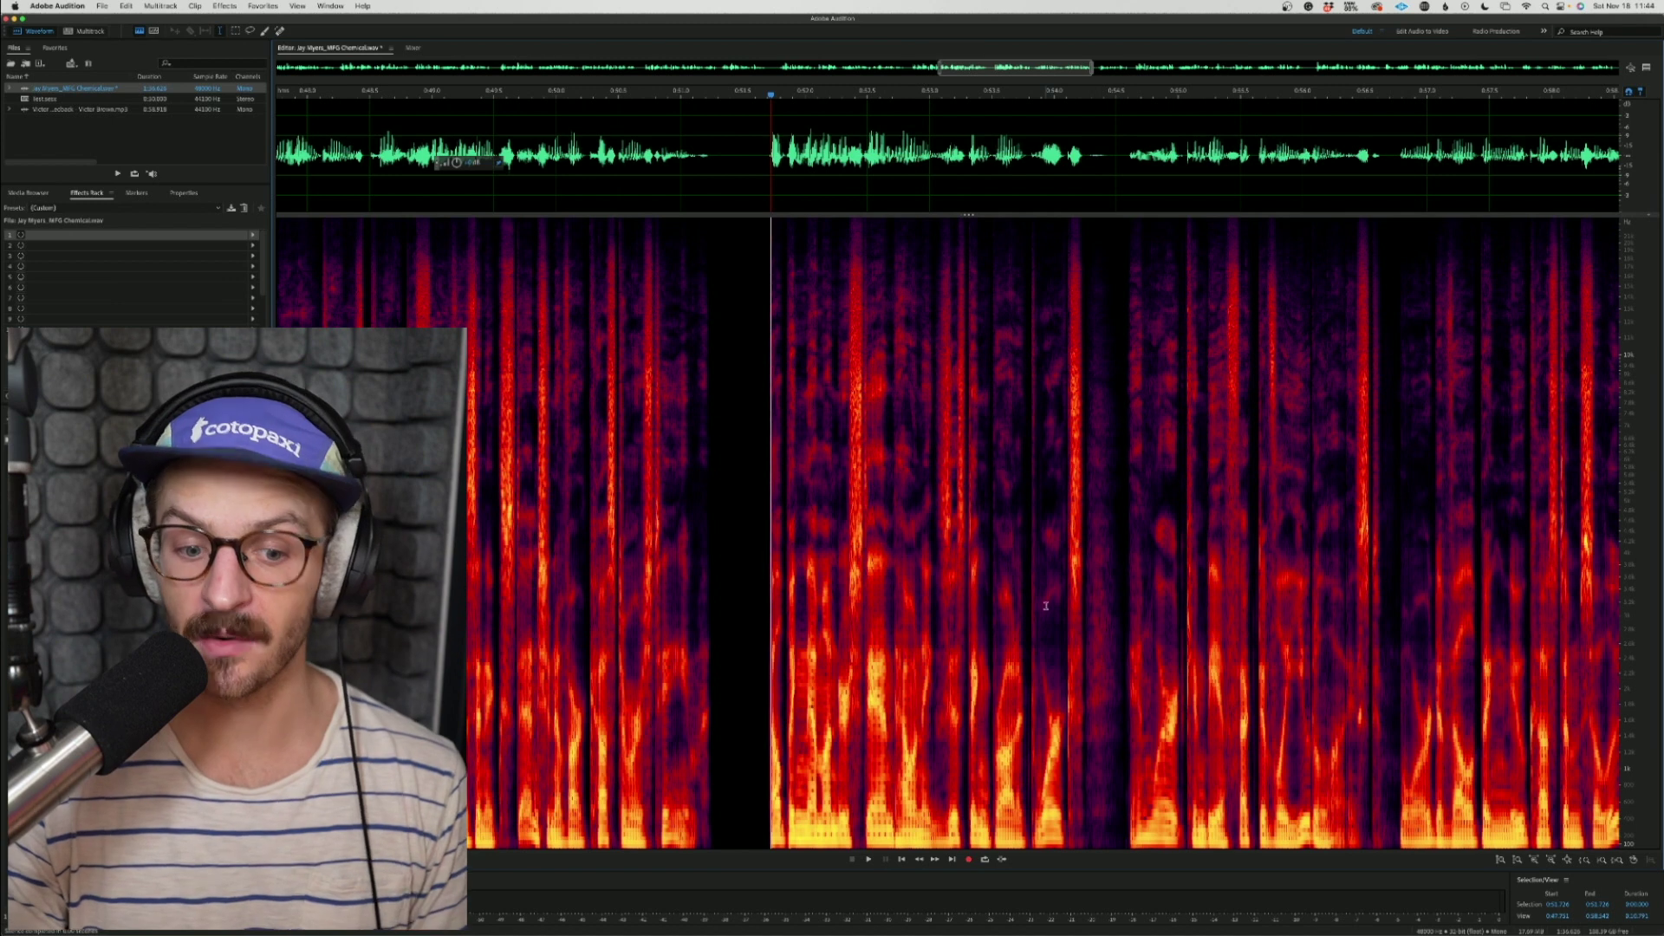
{"action": "scroll", "coordinate": [1046, 605], "scroll_direction": "right", "scroll_amount": 10}
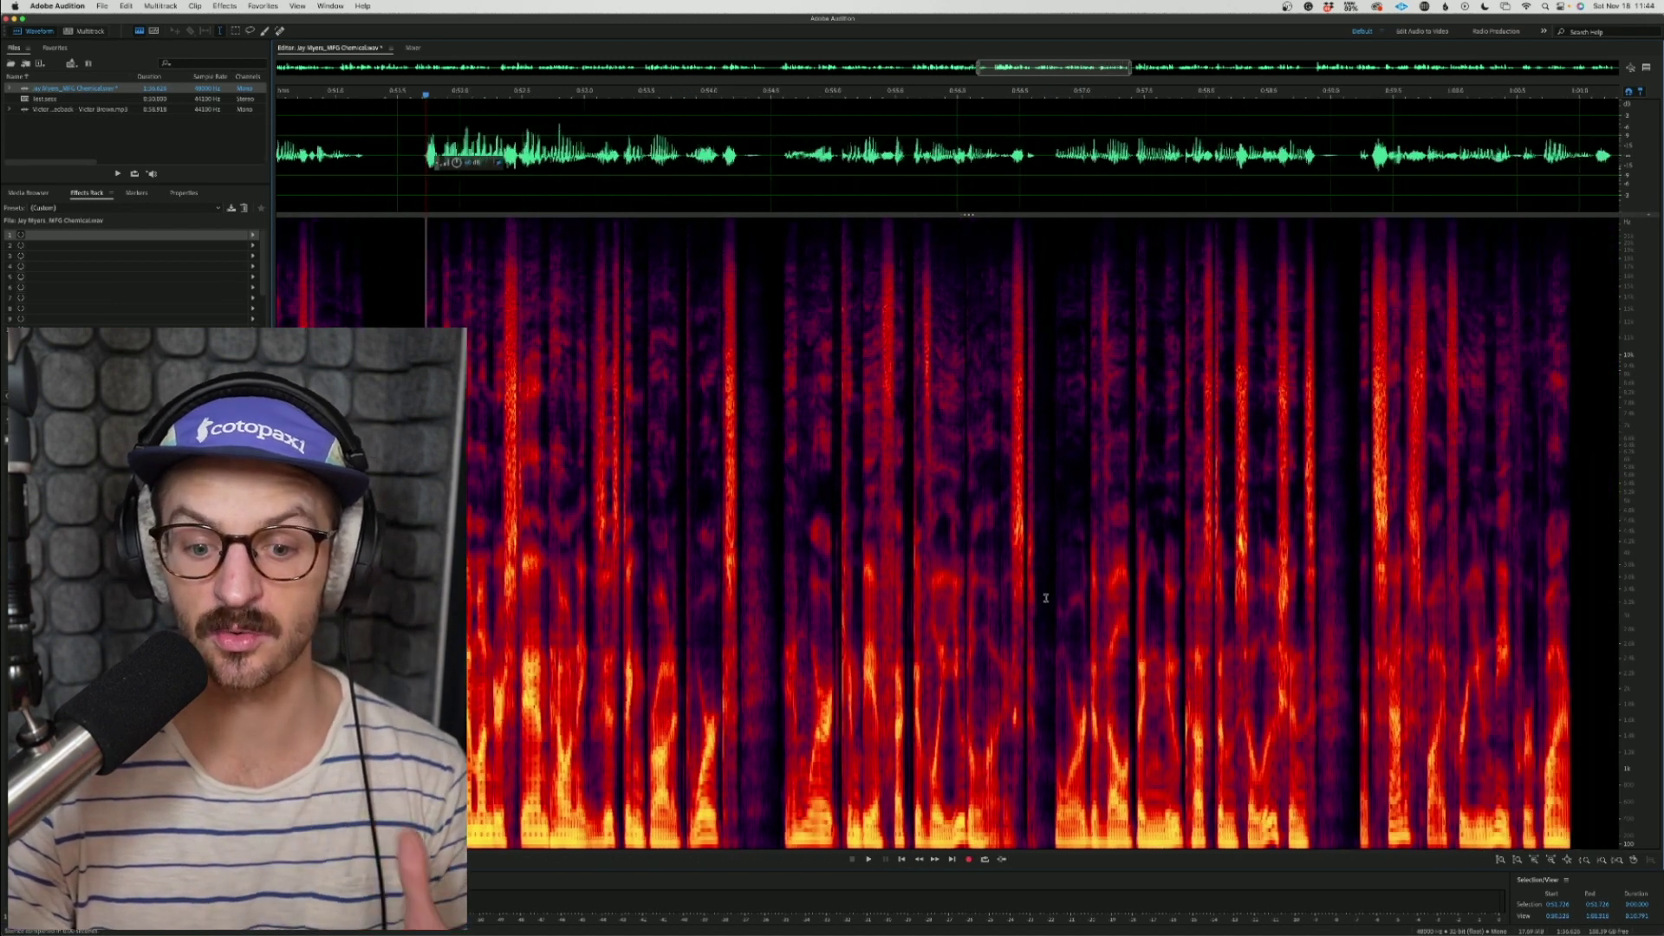
{"action": "scroll", "coordinate": [1046, 598], "scroll_direction": "right", "scroll_amount": 15}
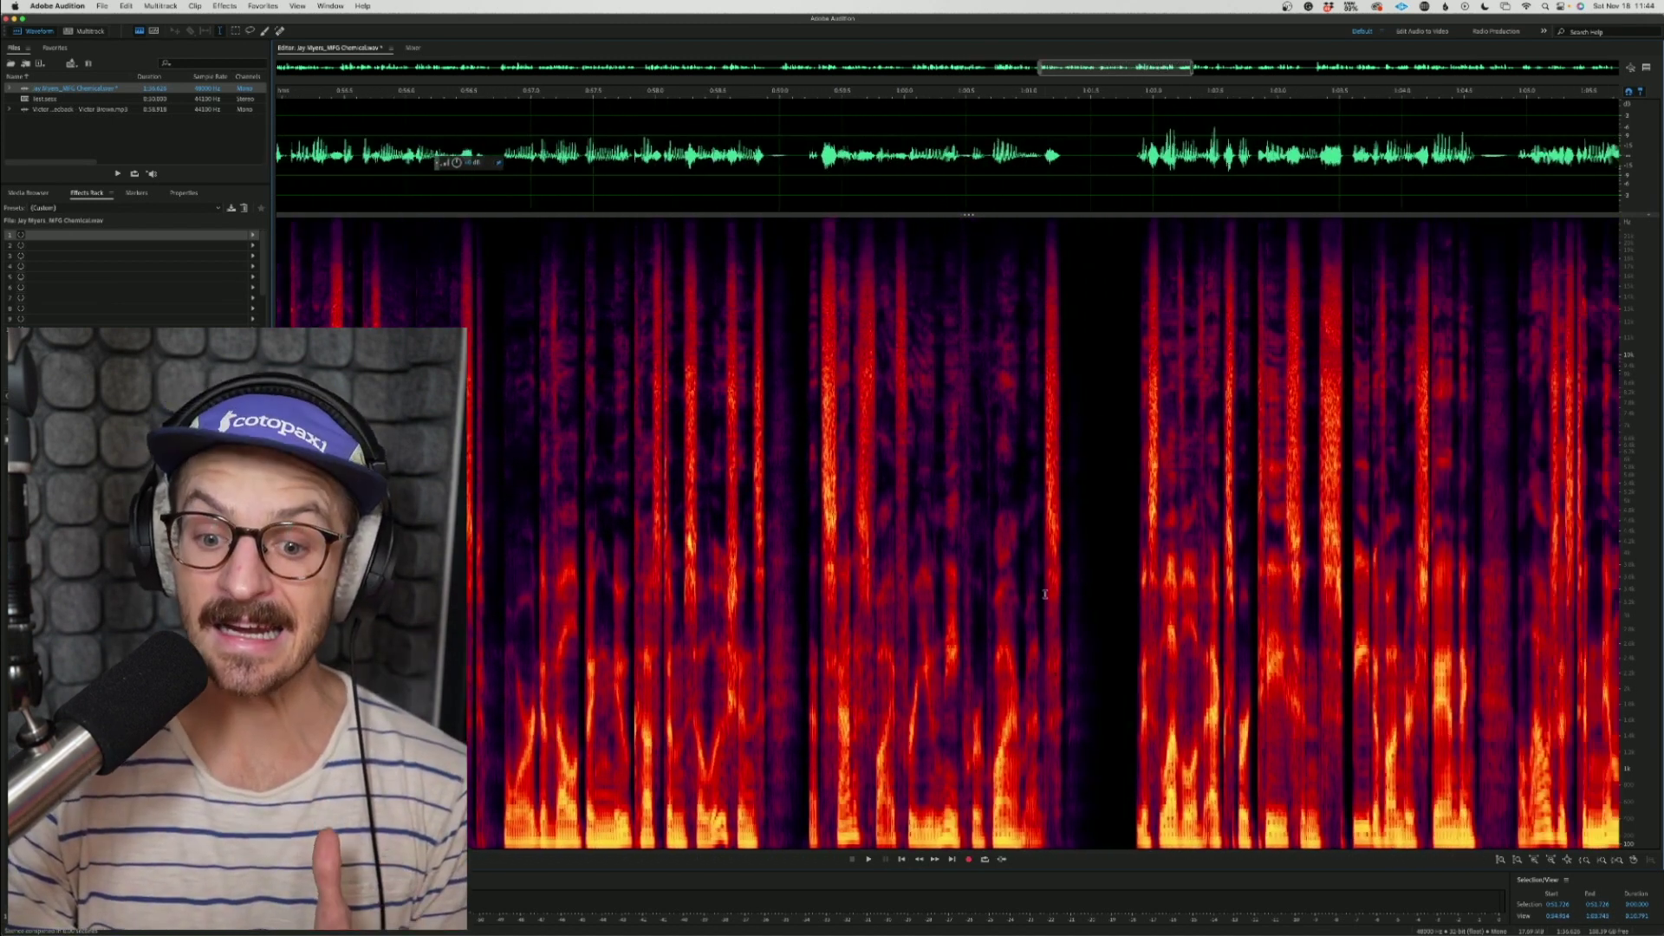
{"action": "scroll", "coordinate": [1045, 594], "scroll_direction": "right", "scroll_amount": 10}
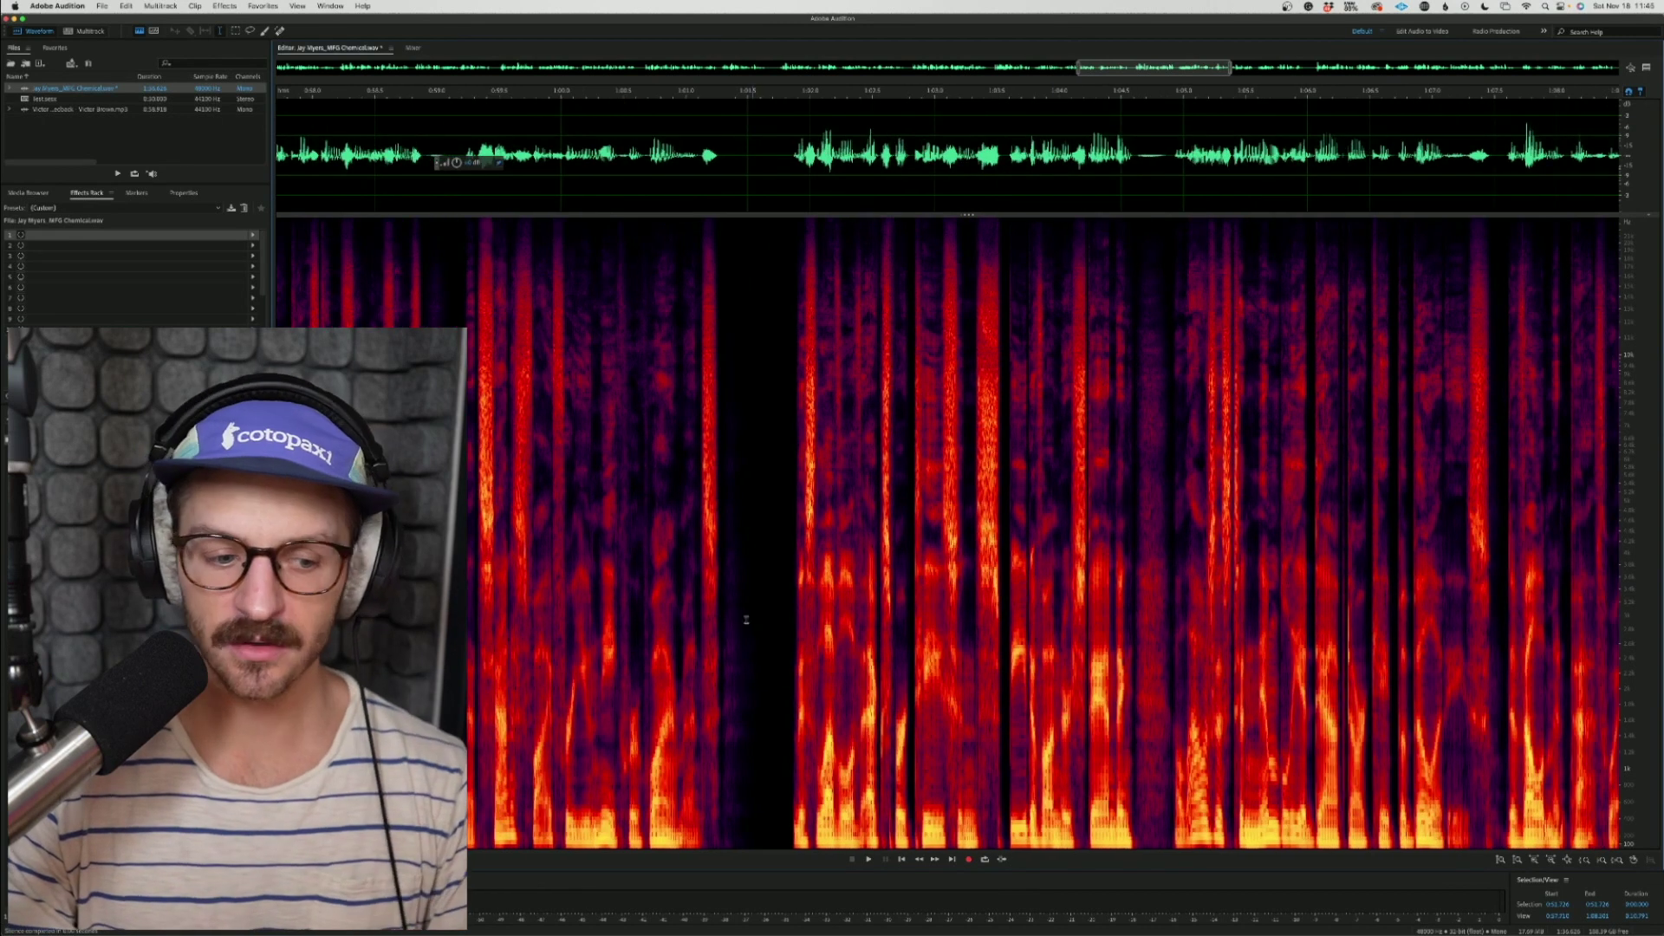
{"action": "scroll", "coordinate": [745, 619], "scroll_direction": "left", "scroll_amount": 5}
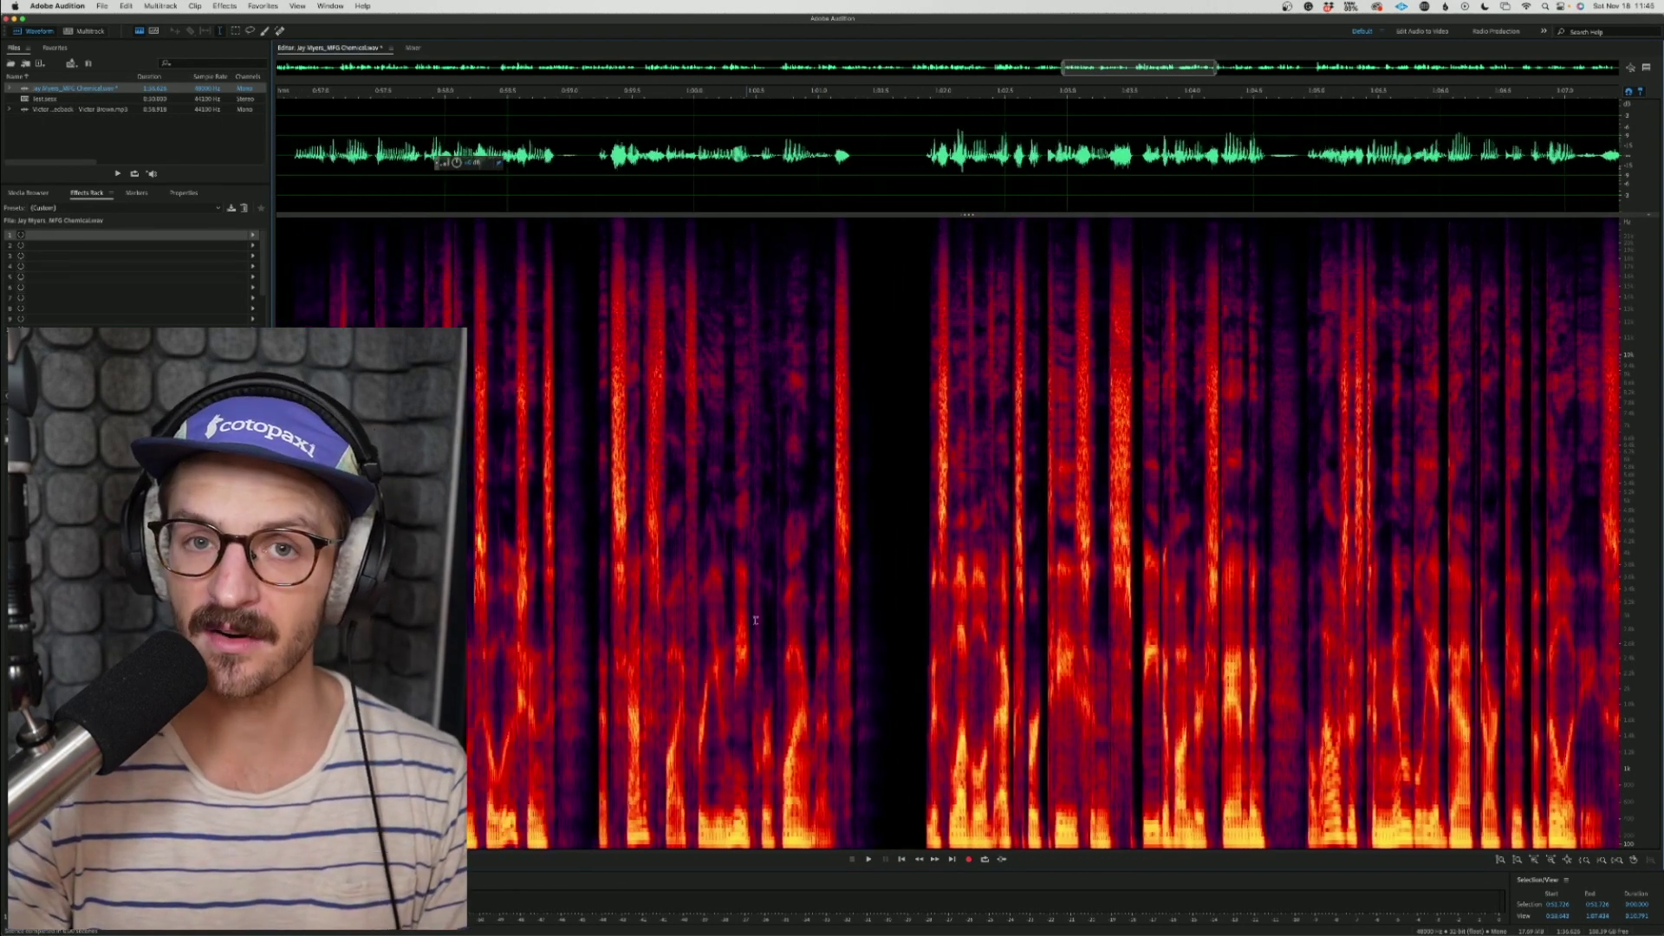
Step: Load RX 10 Mouth De-click into the first effects rack slot
{"action": "left_click", "coordinate": [254, 236]}
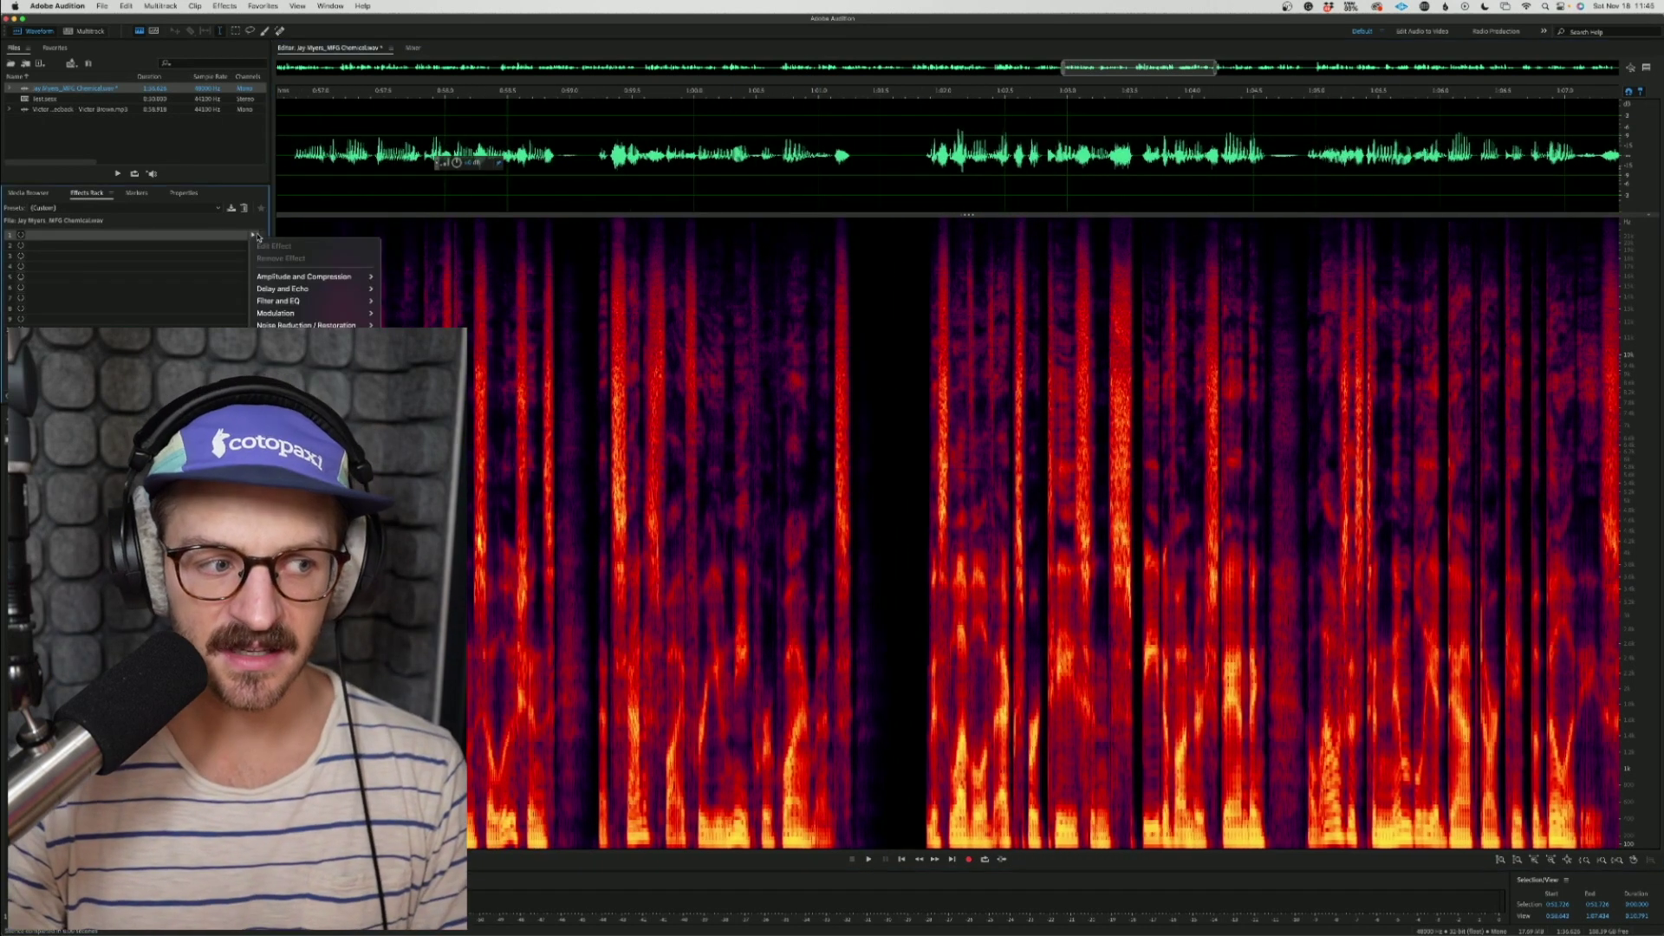
{"action": "mouse_move", "coordinate": [424, 448]}
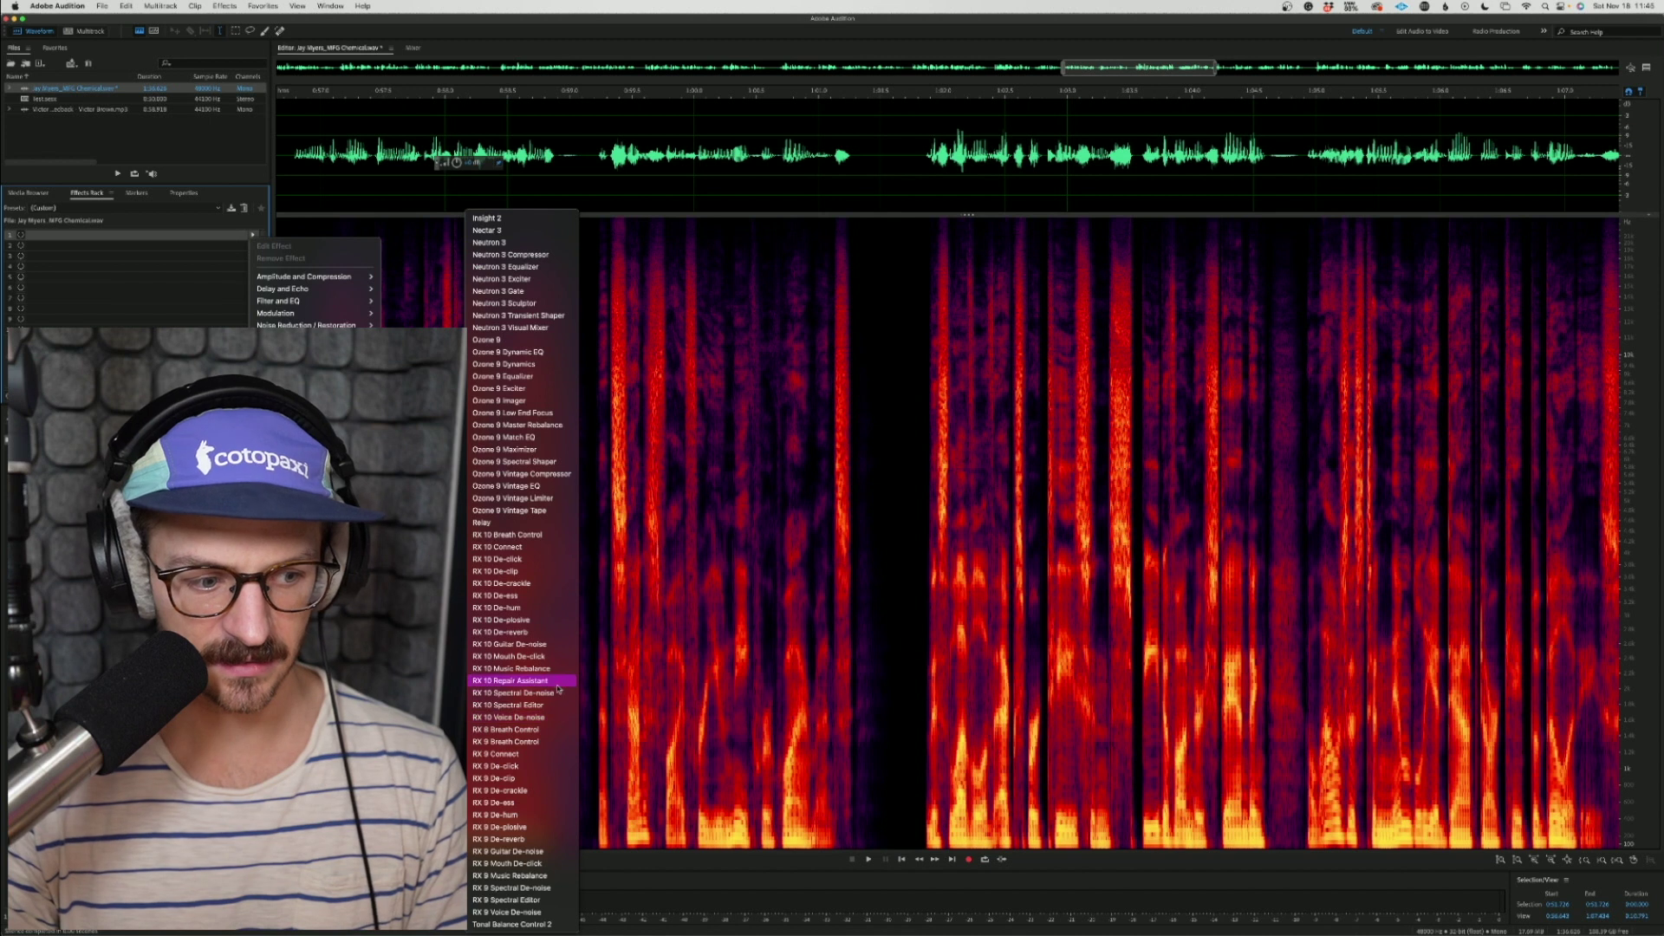
{"action": "left_click", "coordinate": [555, 656]}
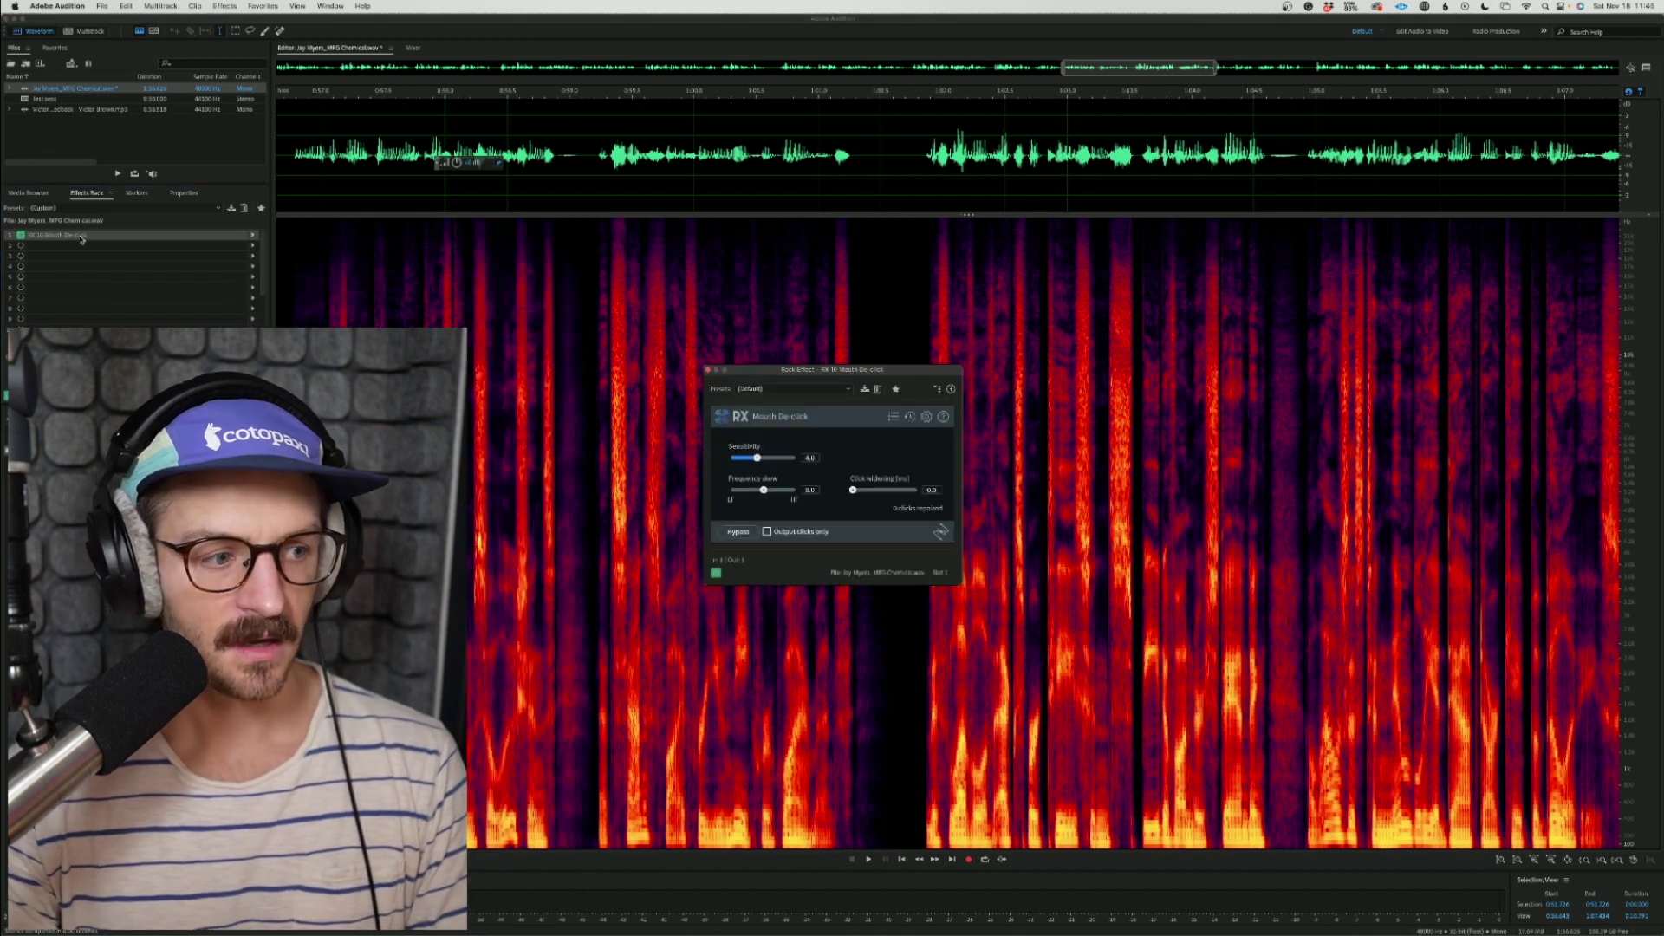
Step: Load Automatic Click Remover into the second slot and close both effect windows
{"action": "left_click", "coordinate": [252, 245]}
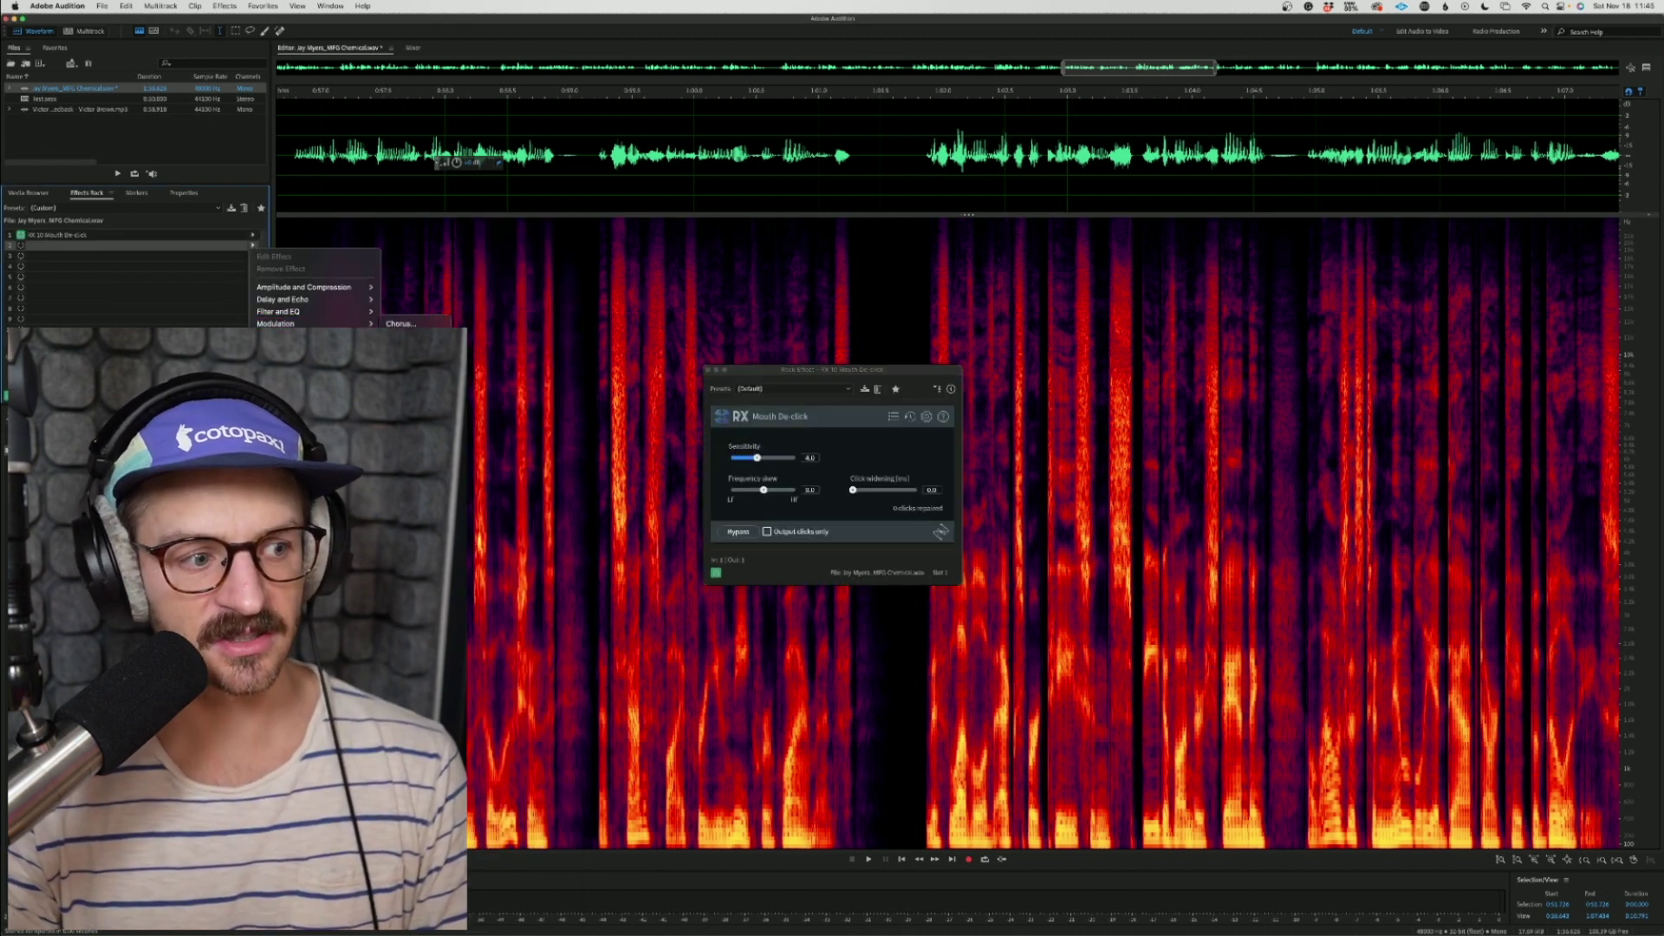
{"action": "mouse_move", "coordinate": [312, 336]}
{"action": "left_click", "coordinate": [479, 360]}
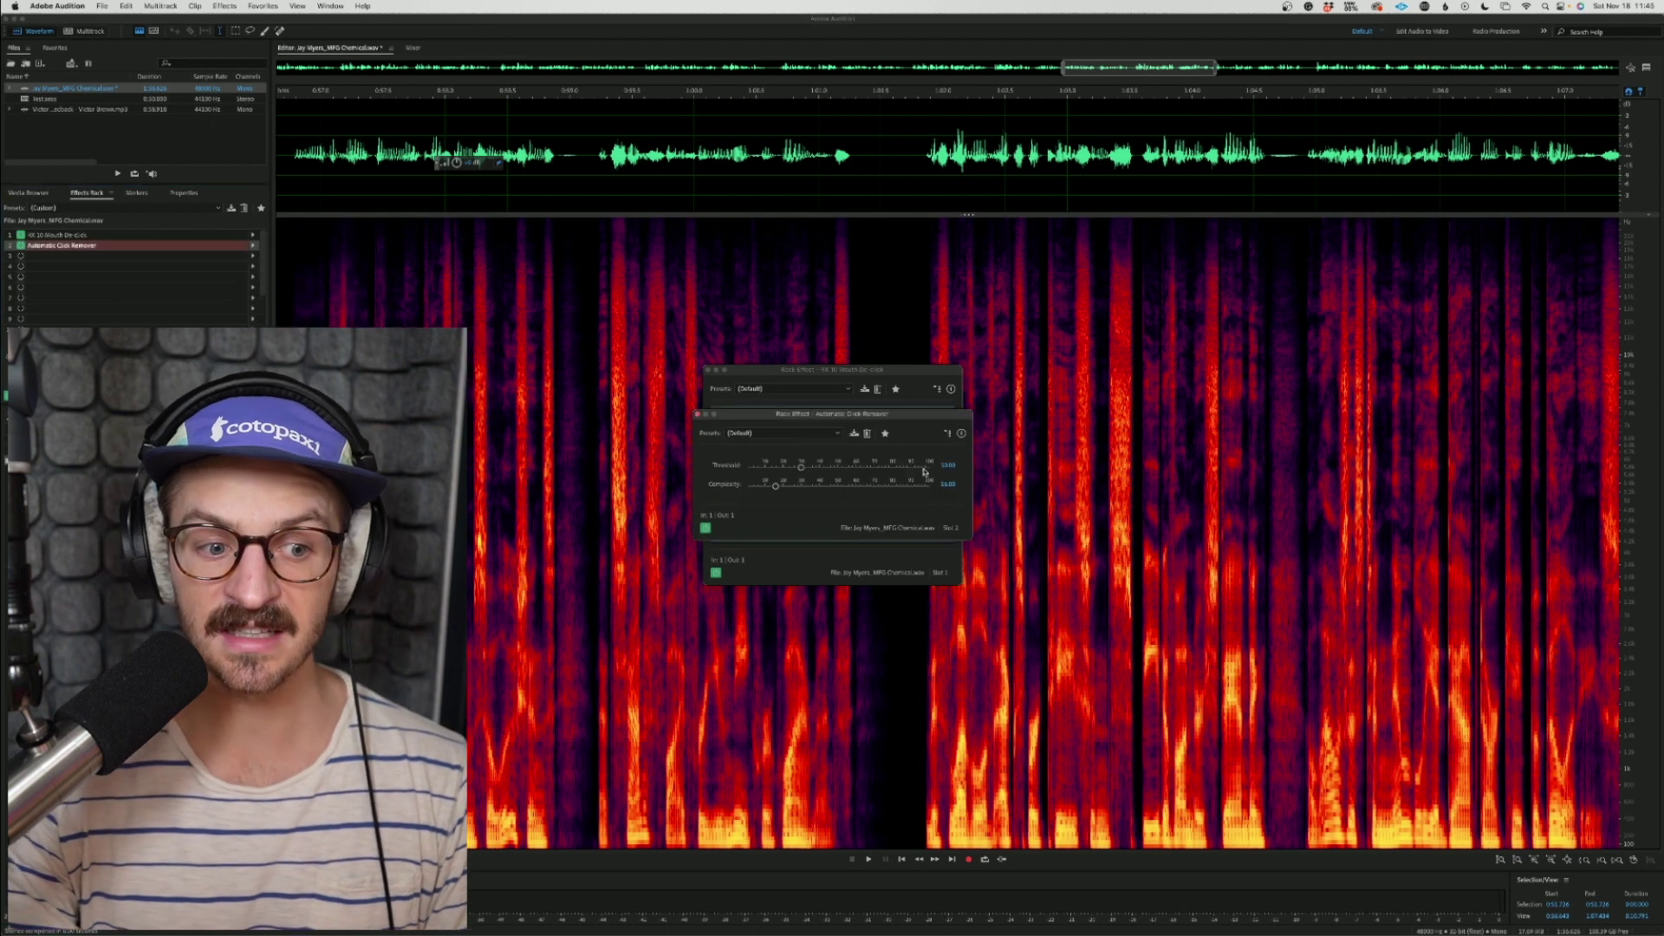
{"action": "left_click_drag", "start_coordinate": [884, 413], "coordinate": [1203, 397]}
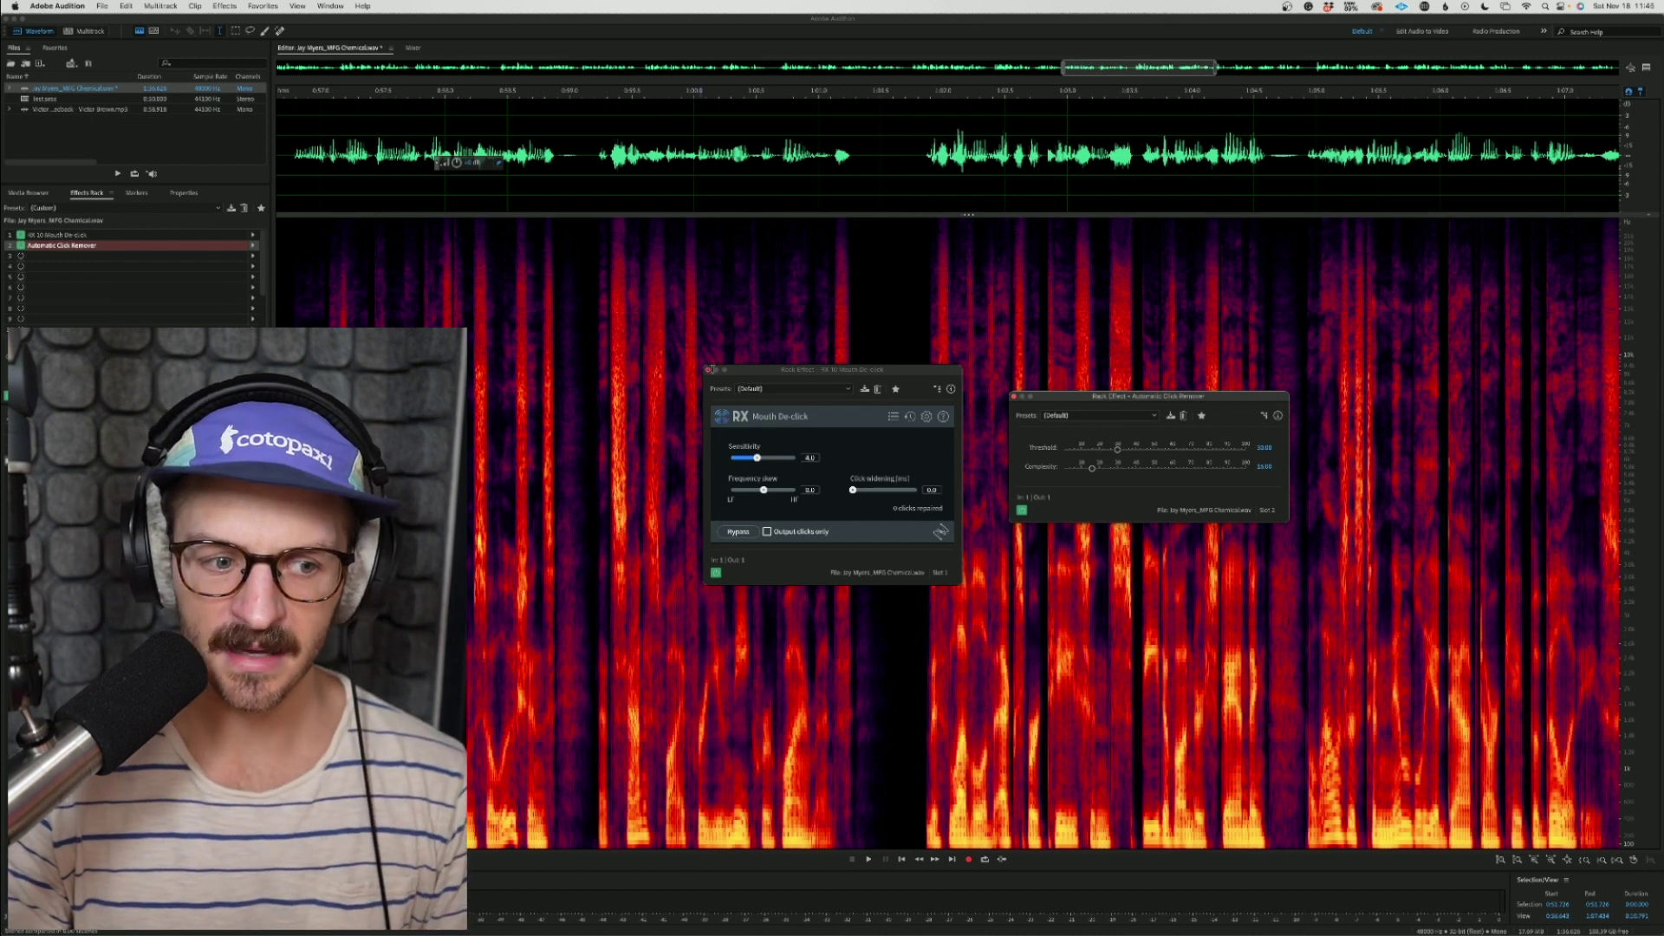
{"action": "left_click", "coordinate": [708, 369]}
{"action": "left_click", "coordinate": [1015, 396]}
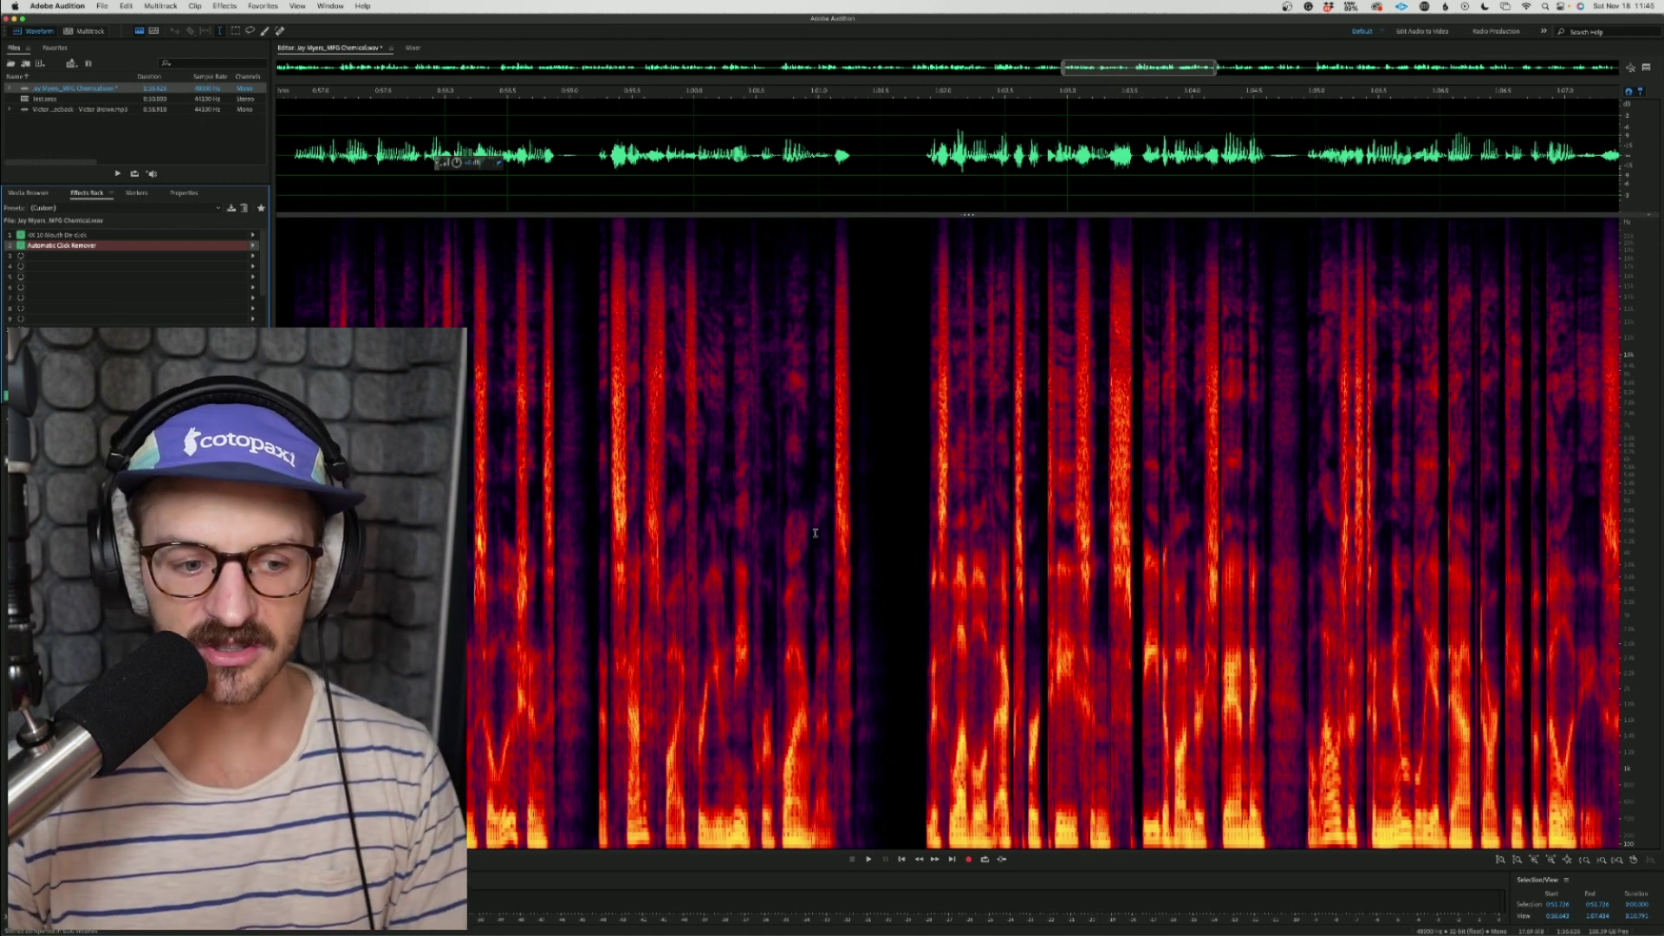
{"action": "scroll", "coordinate": [815, 532], "scroll_direction": "up", "scroll_amount": 5}
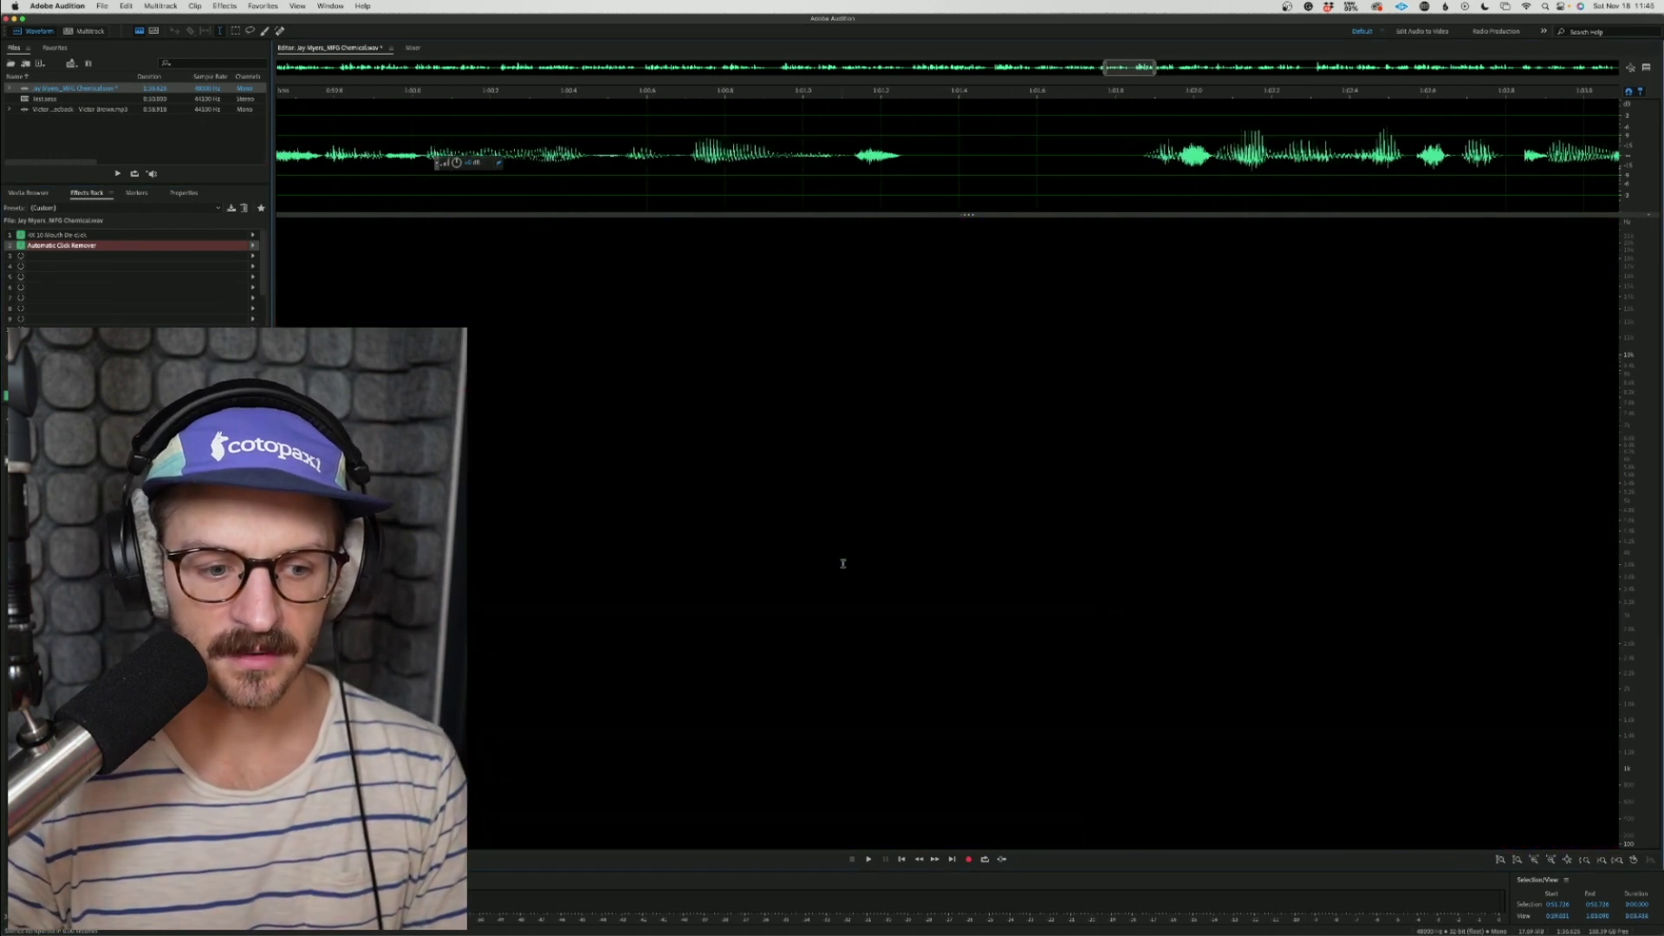
Step: Zoom in and play back around the mouth click near 1:01
{"action": "scroll", "coordinate": [842, 564], "scroll_direction": "up", "scroll_amount": 2}
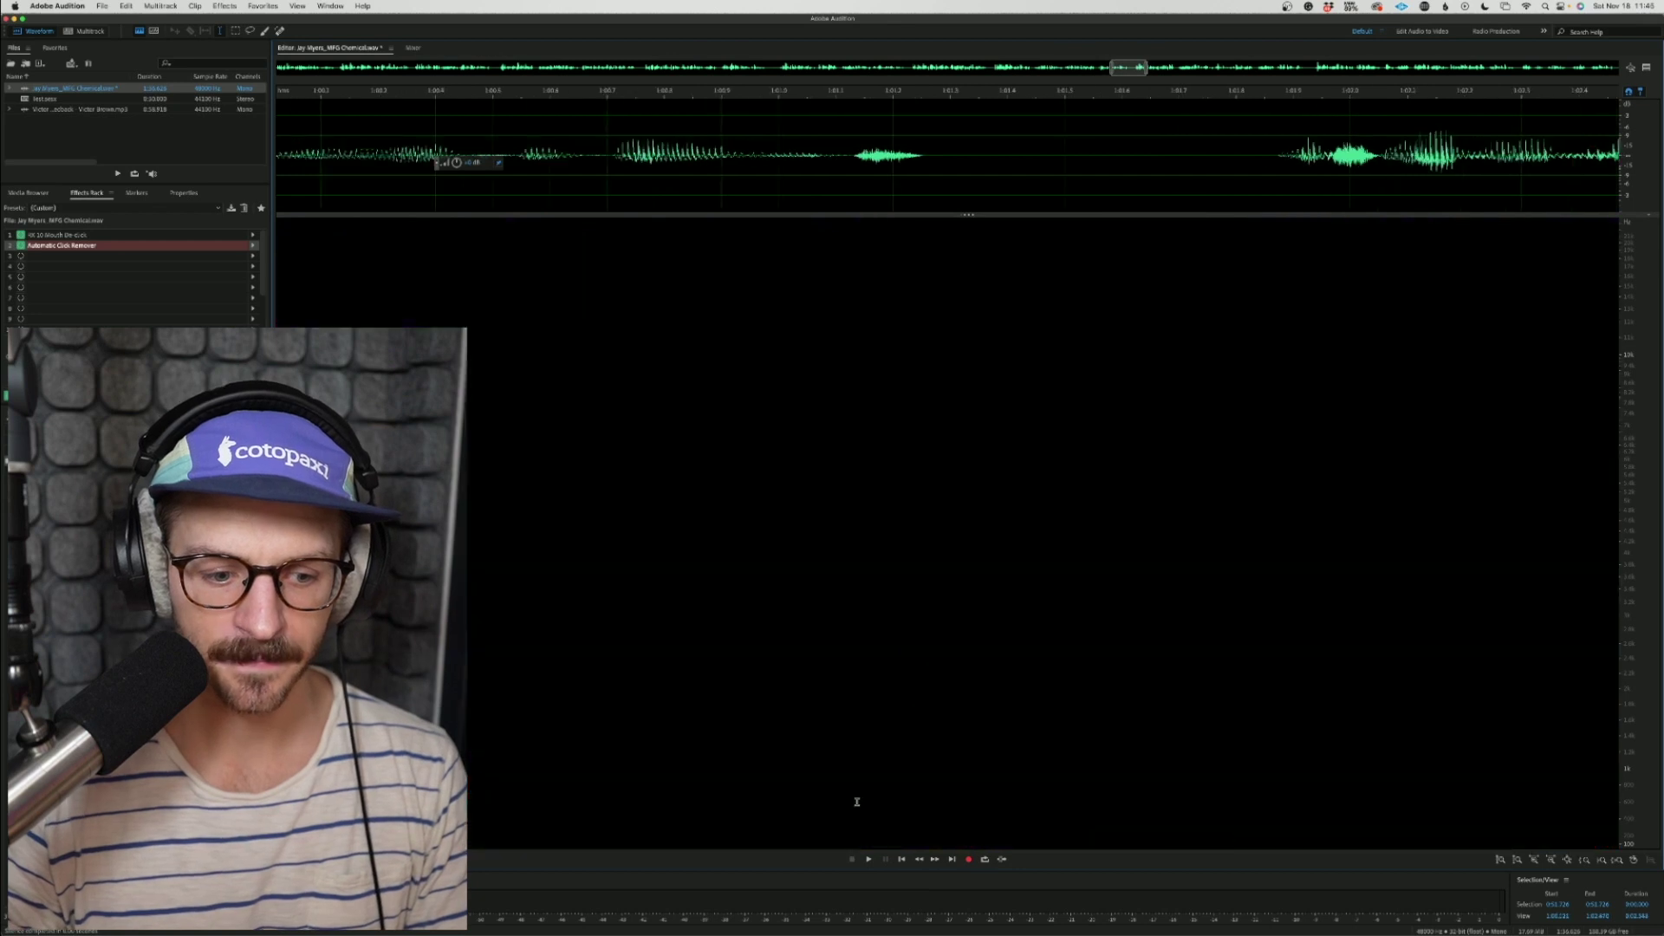
{"action": "scroll", "coordinate": [857, 802], "scroll_direction": "up", "scroll_amount": 2}
{"action": "left_click", "coordinate": [848, 801]}
{"action": "key", "text": "space"}
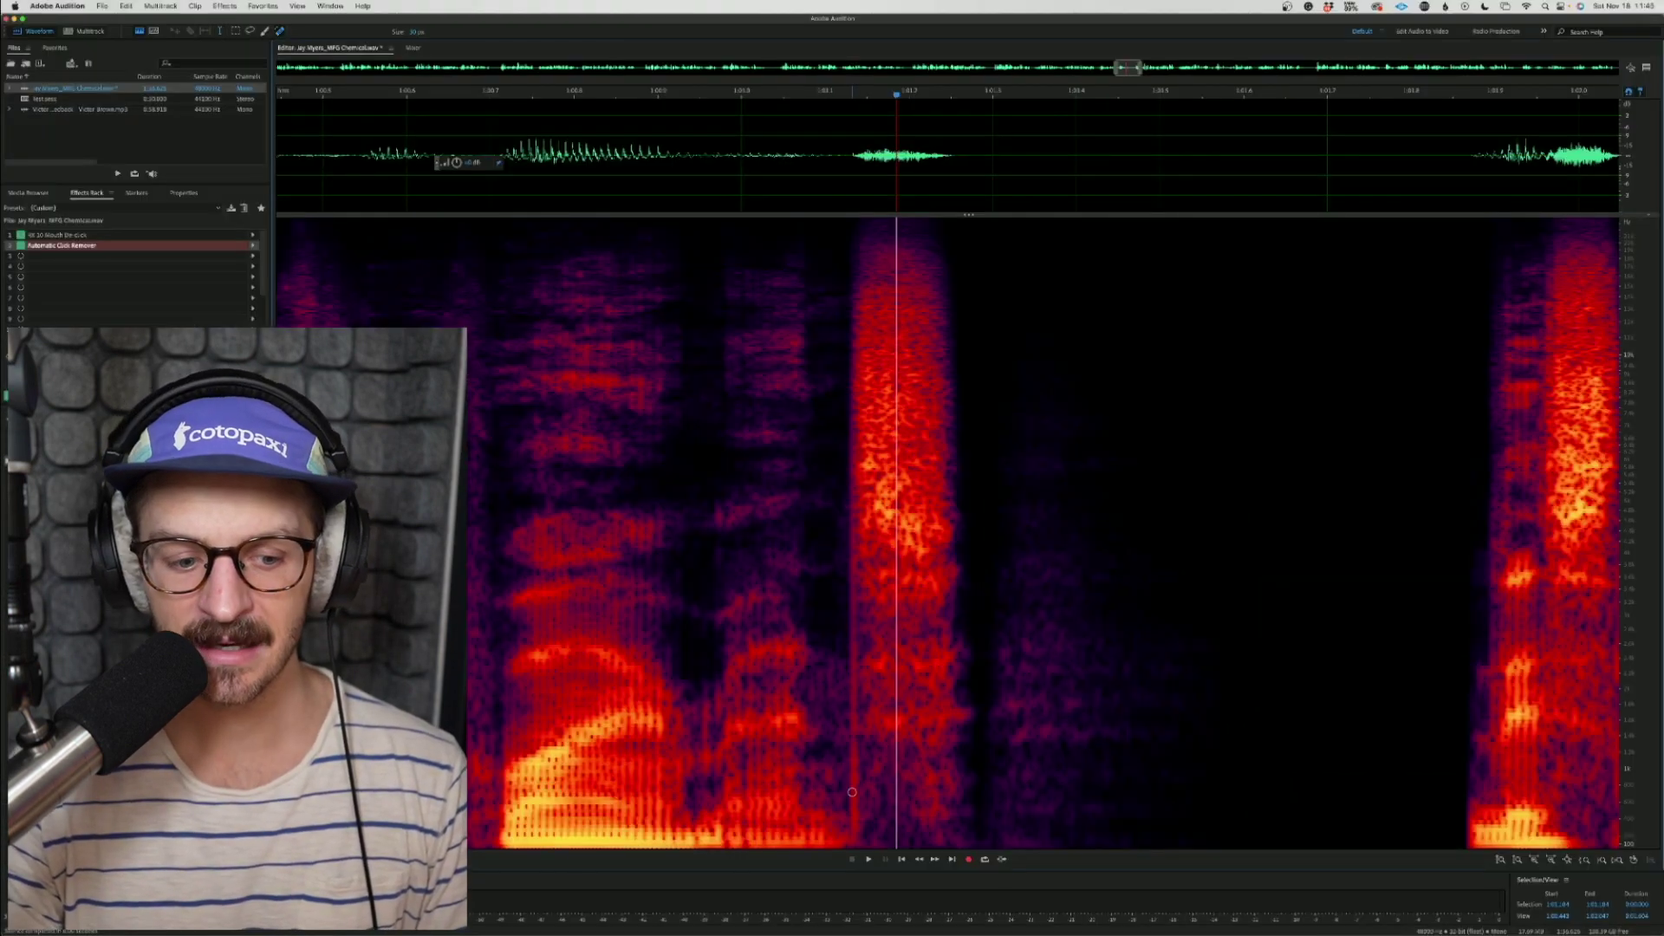
Step: Heal the mouth click spots with the Spot Healing Brush, zoom out, and switch to REAPER
{"action": "left_click_drag", "start_coordinate": [848, 445], "coordinate": [851, 466]}
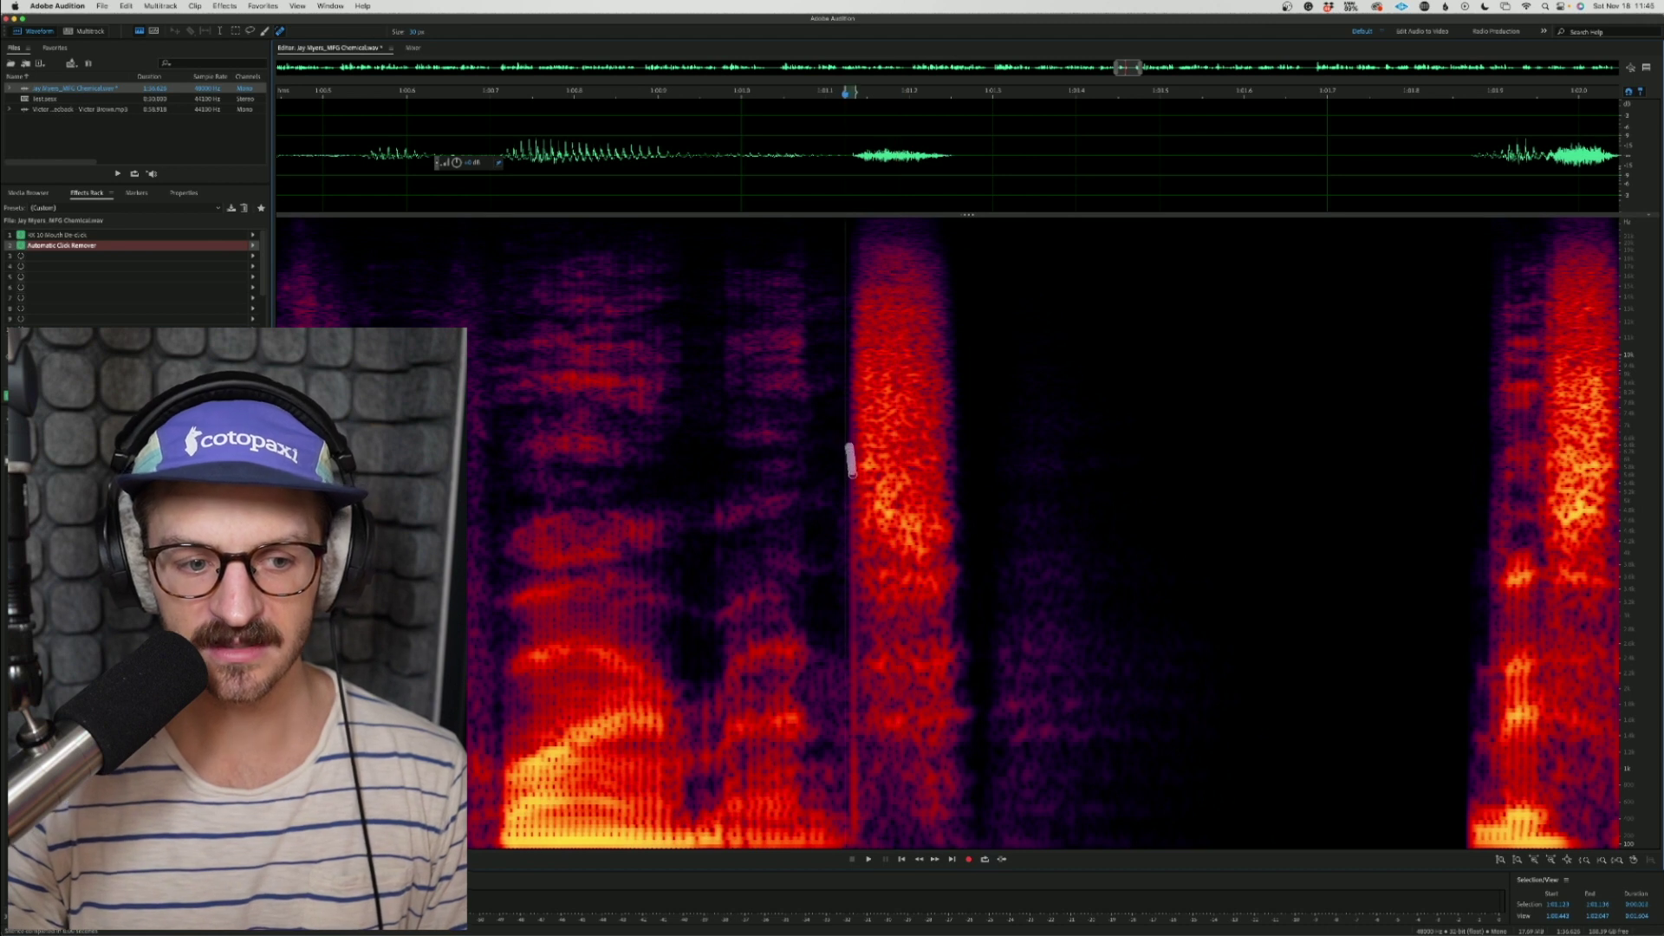
{"action": "left_click_drag", "start_coordinate": [851, 561], "coordinate": [847, 644]}
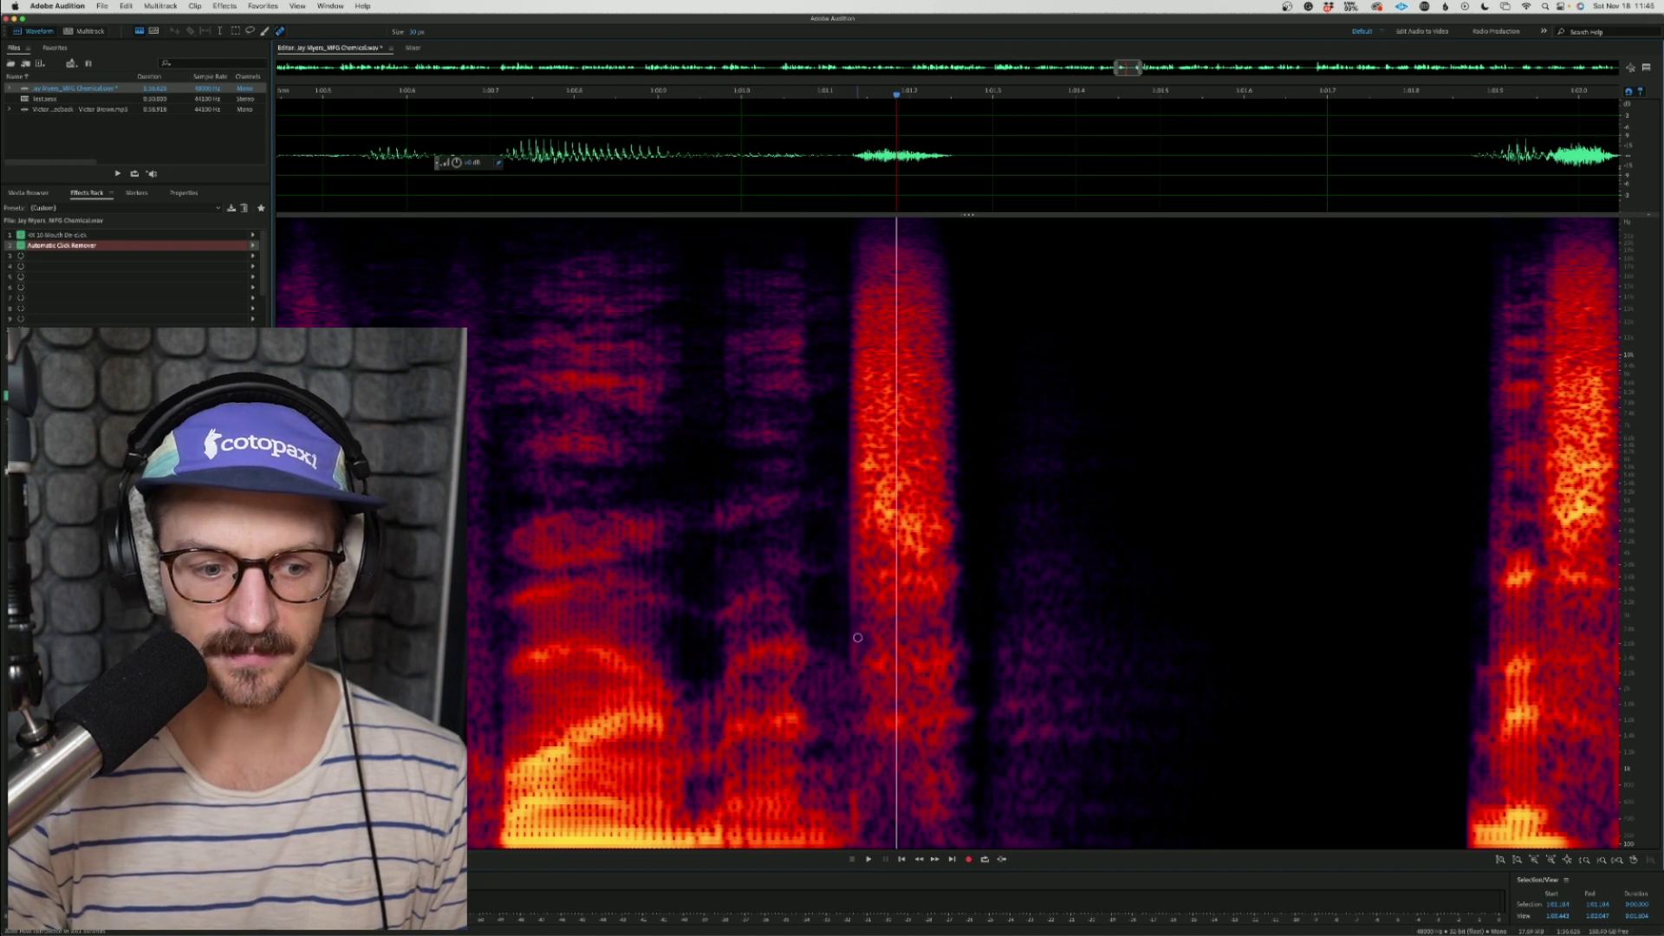
{"action": "left_click", "coordinate": [857, 638]}
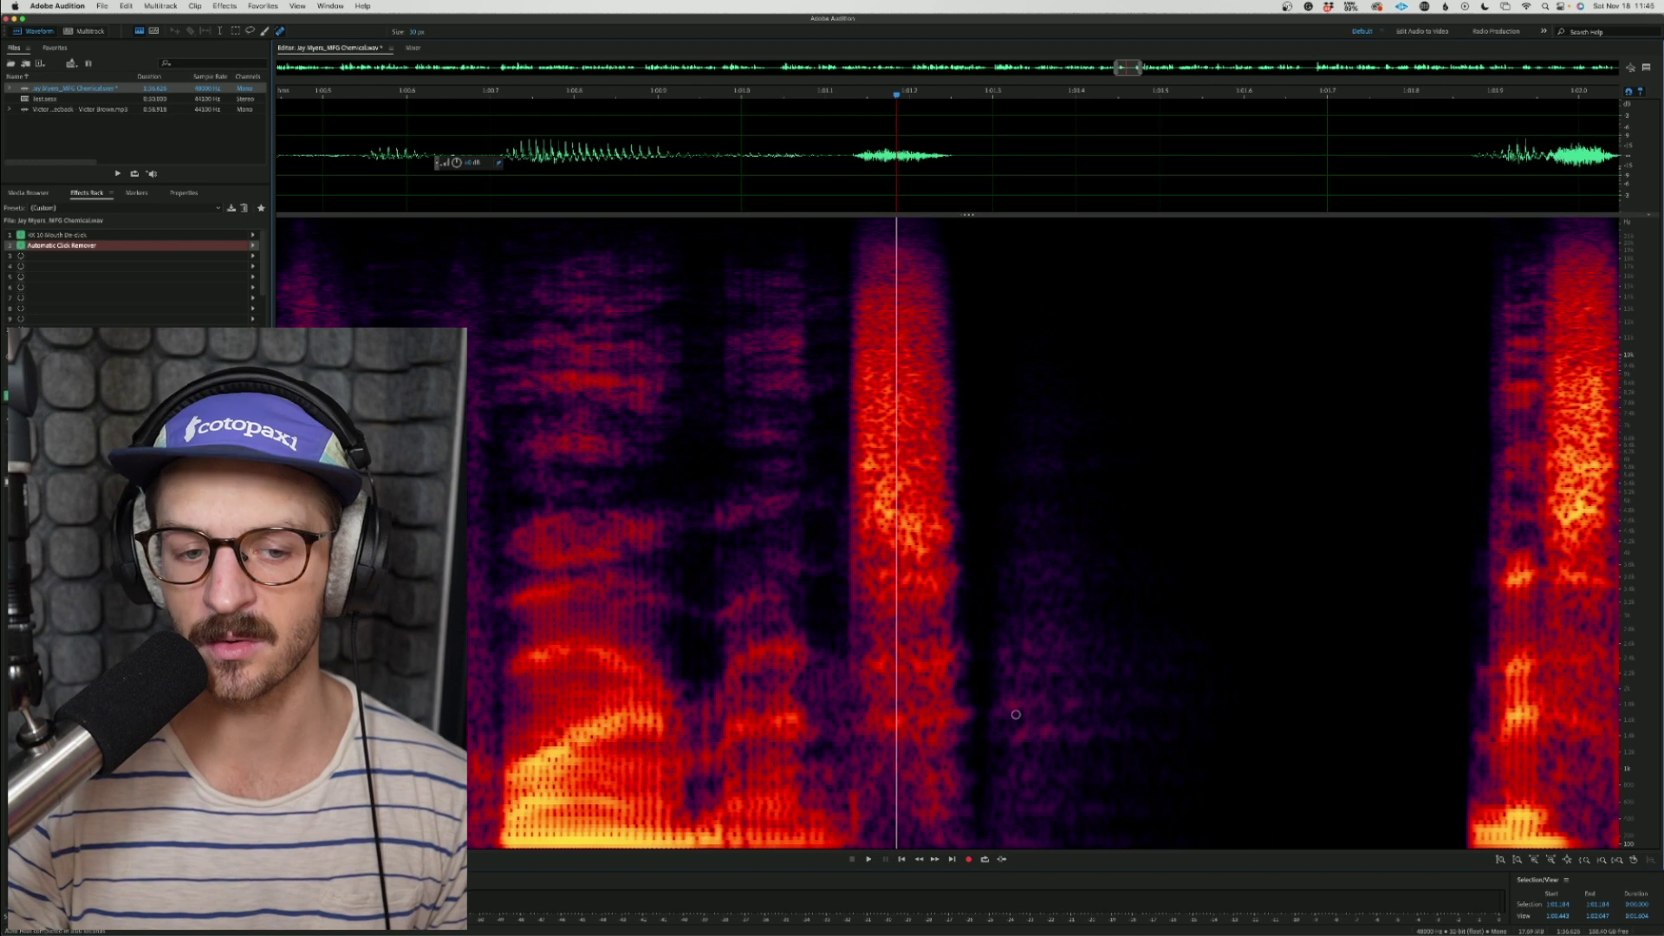
{"action": "scroll", "coordinate": [1015, 714], "scroll_direction": "down", "scroll_amount": 3}
{"action": "key", "text": "ctrl+Left"}
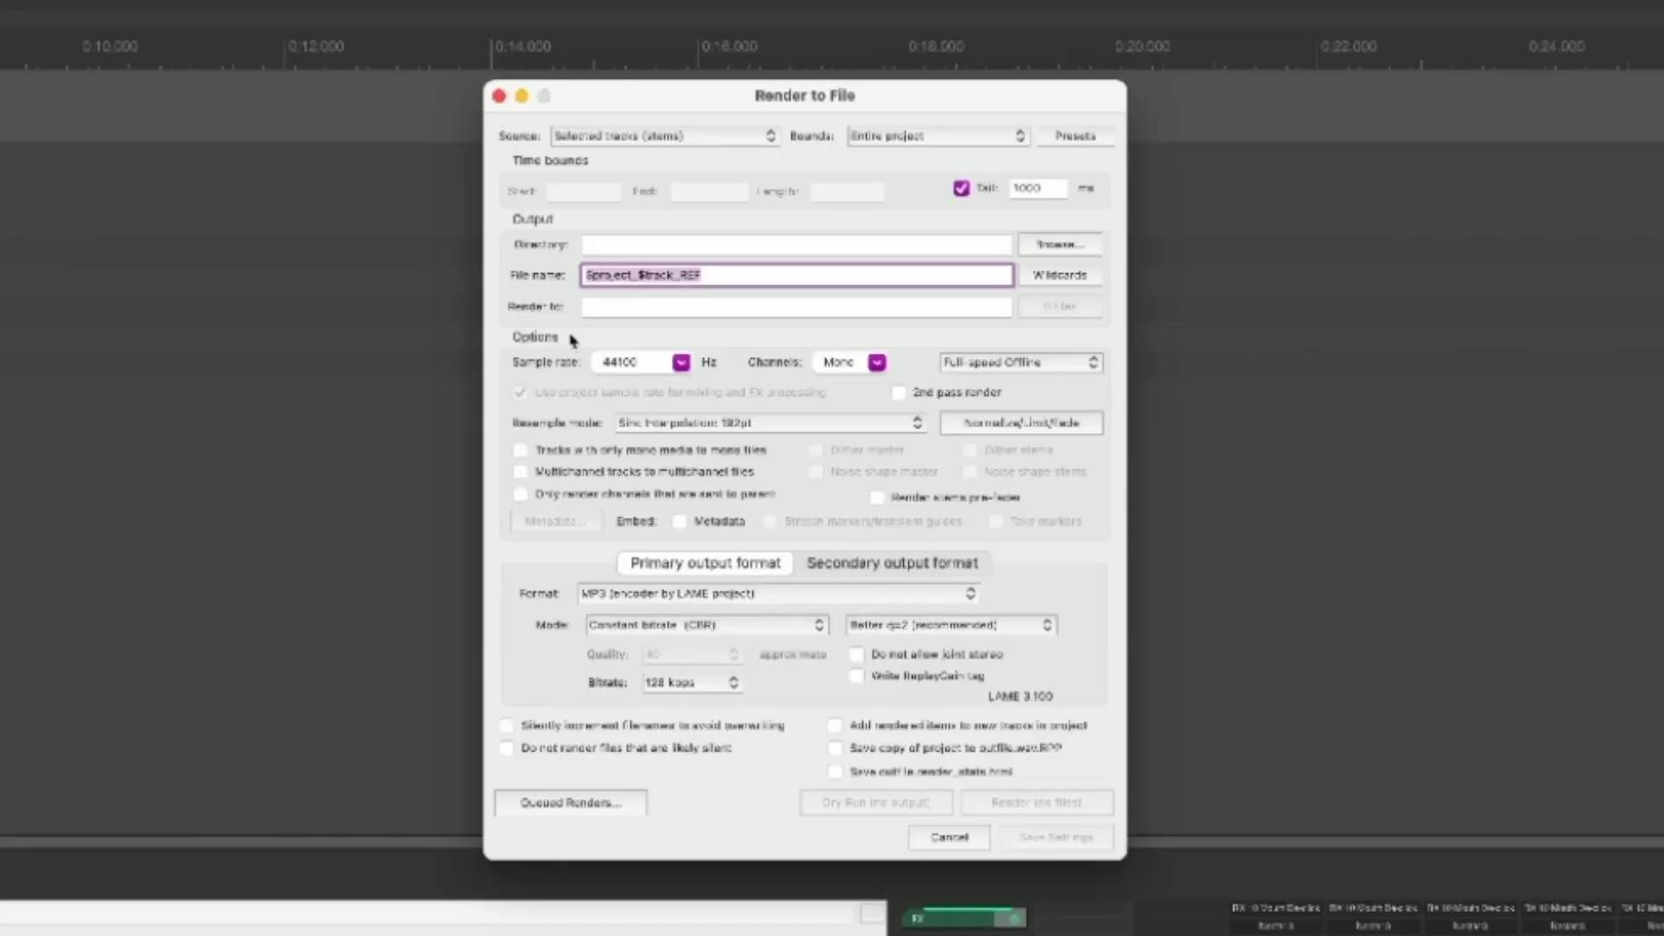
Step: Inspect the render Source options in REAPER's Render to File dialog without rendering
{"action": "left_click", "coordinate": [709, 139]}
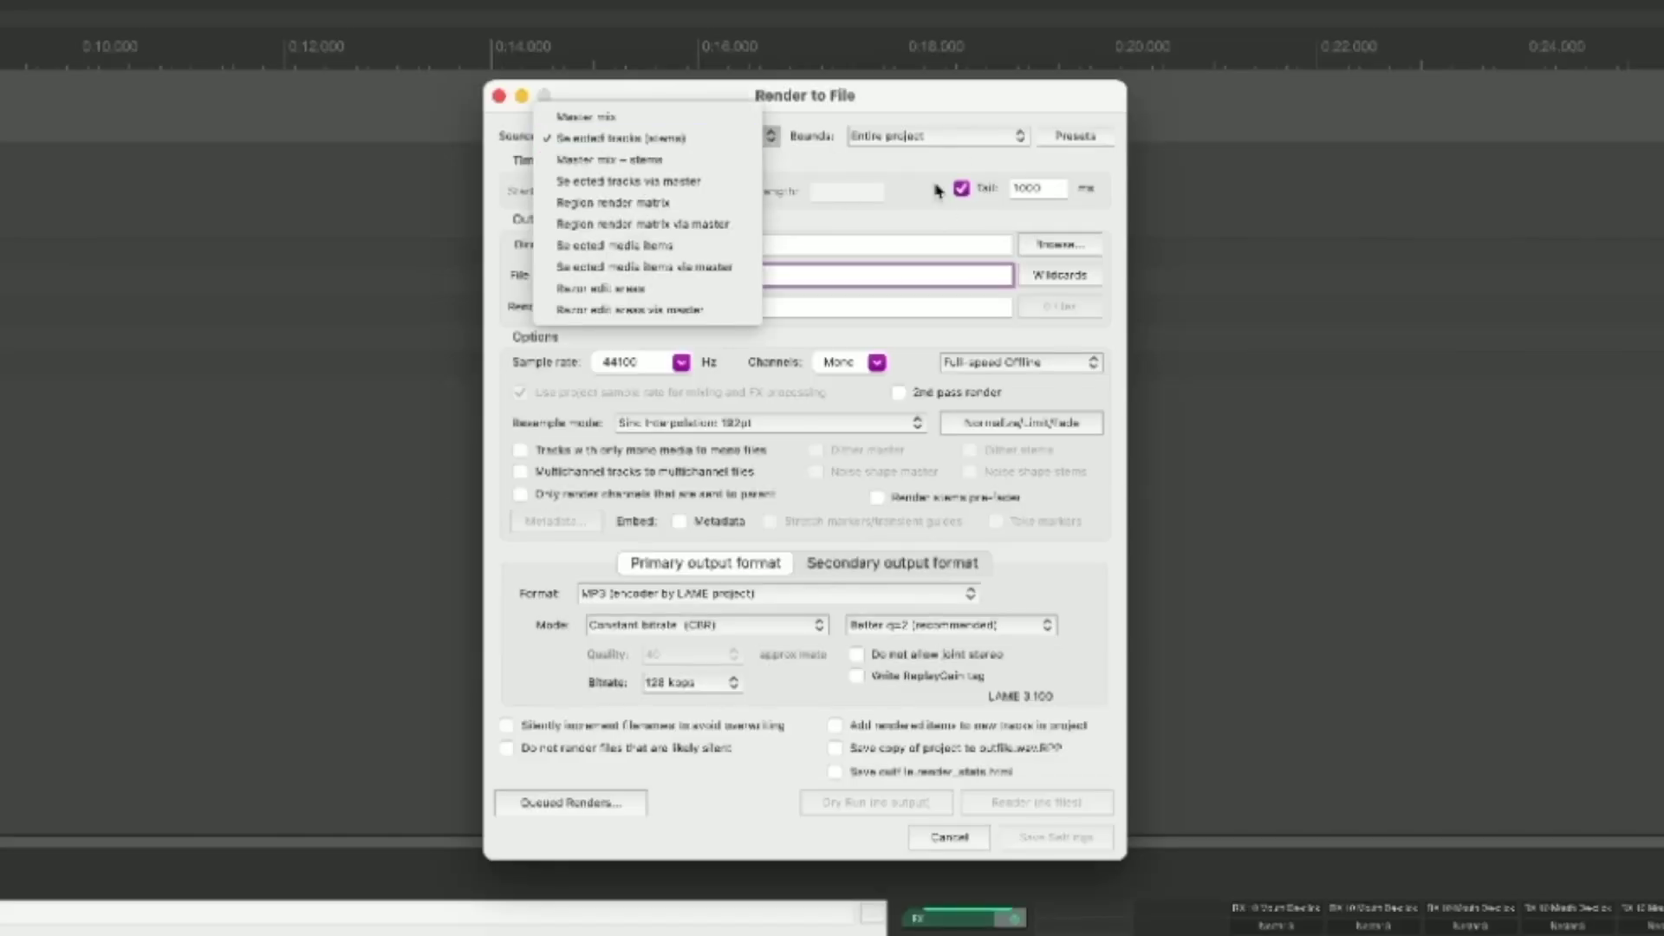